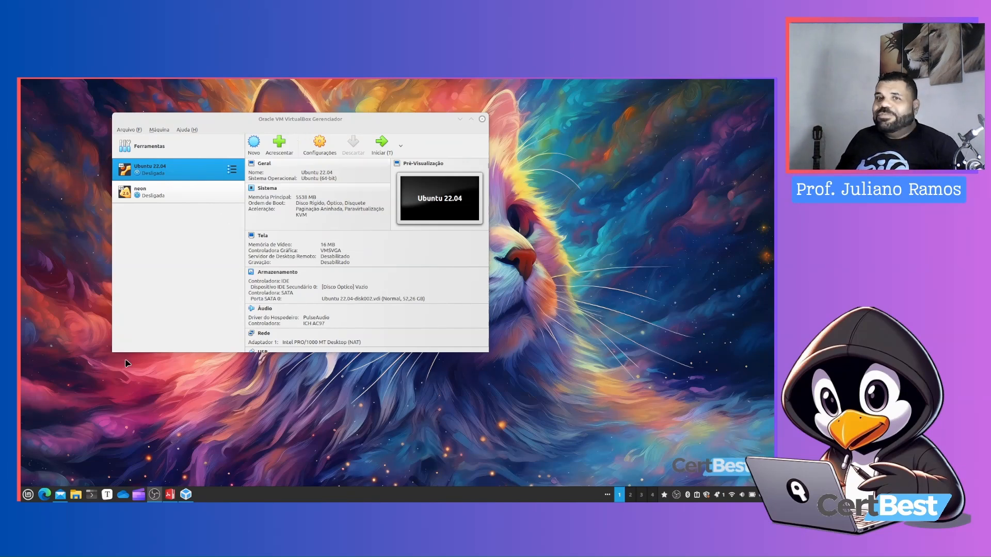
Type the command sudo apt install virtualbox in a terminal window without running it, then close the terminal
click(96, 494)
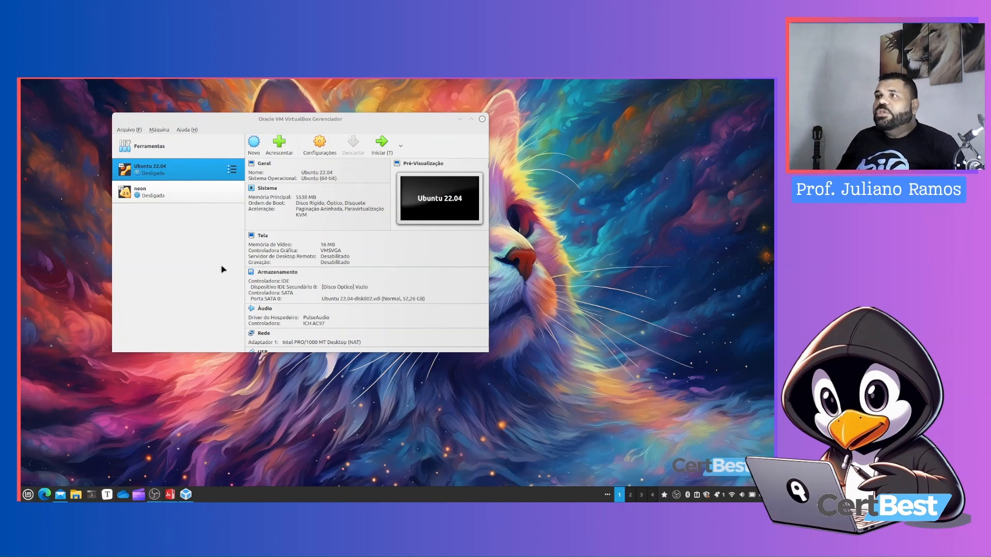
text(sudo a)
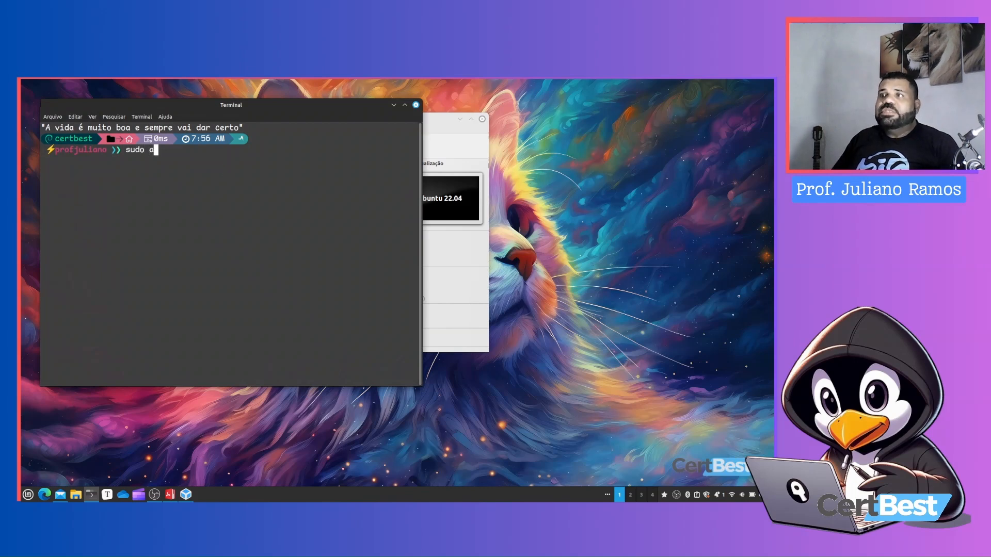
text(pt instal)
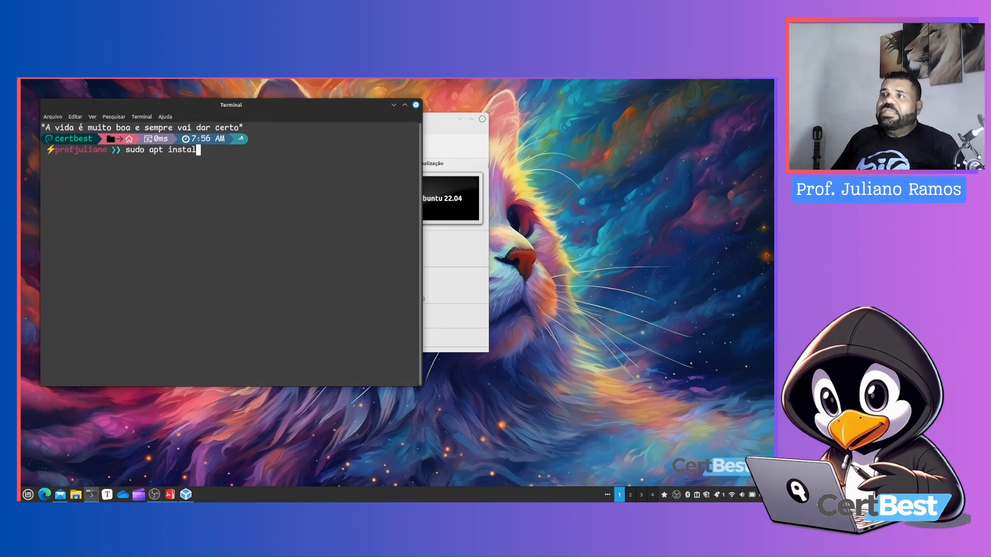
text(l virtualbox)
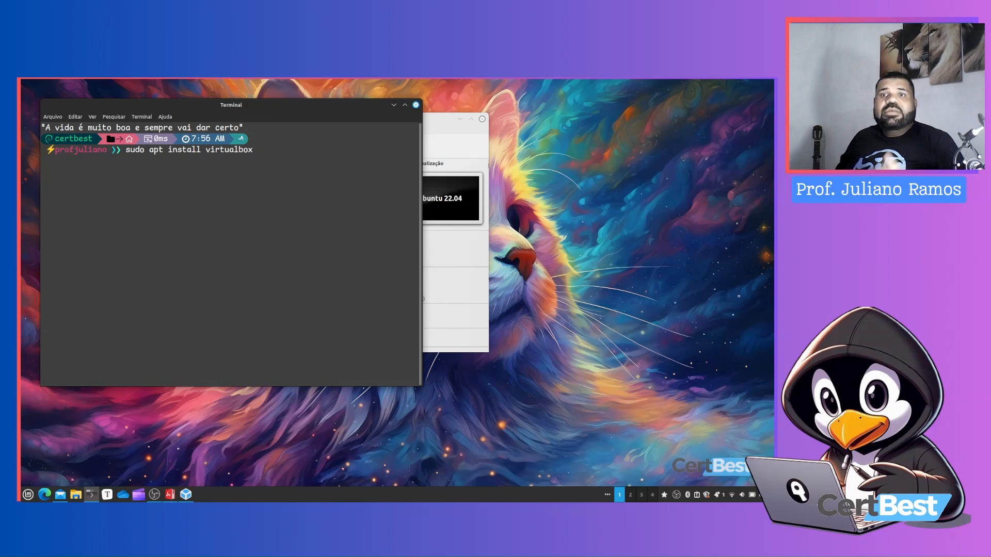
click(416, 105)
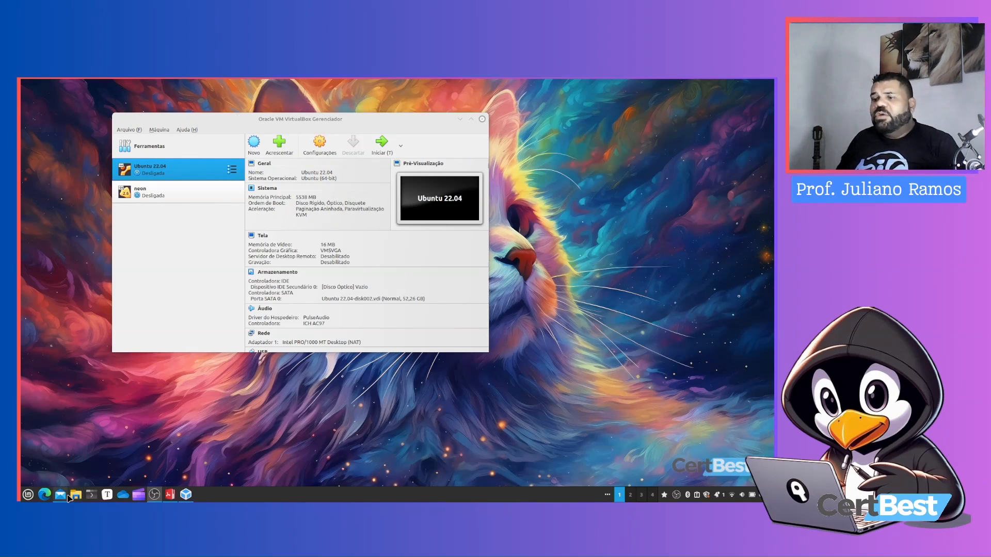
Open a new browser tab and search the web for virtualbox
ctrl+click(175, 193)
key(super+d)
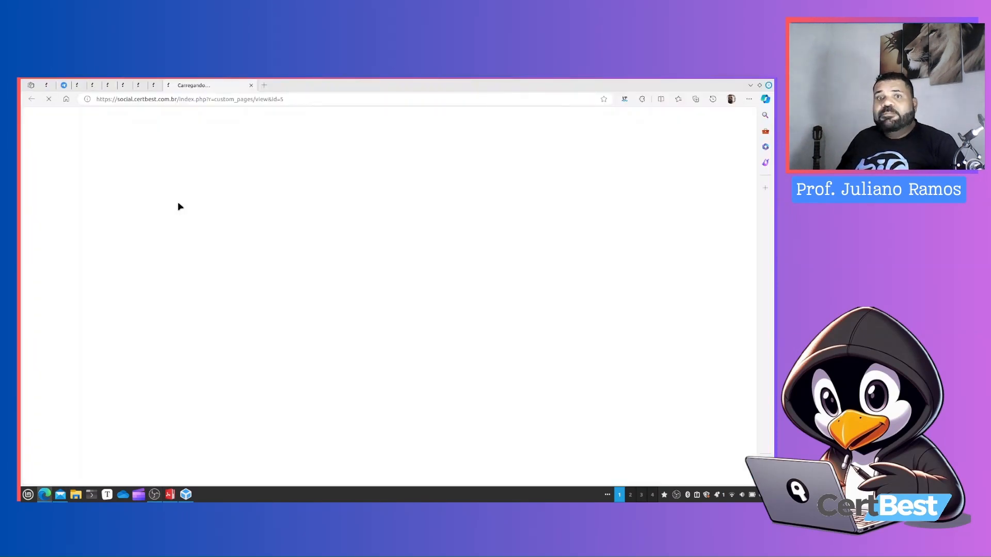
key(ctrl+l)
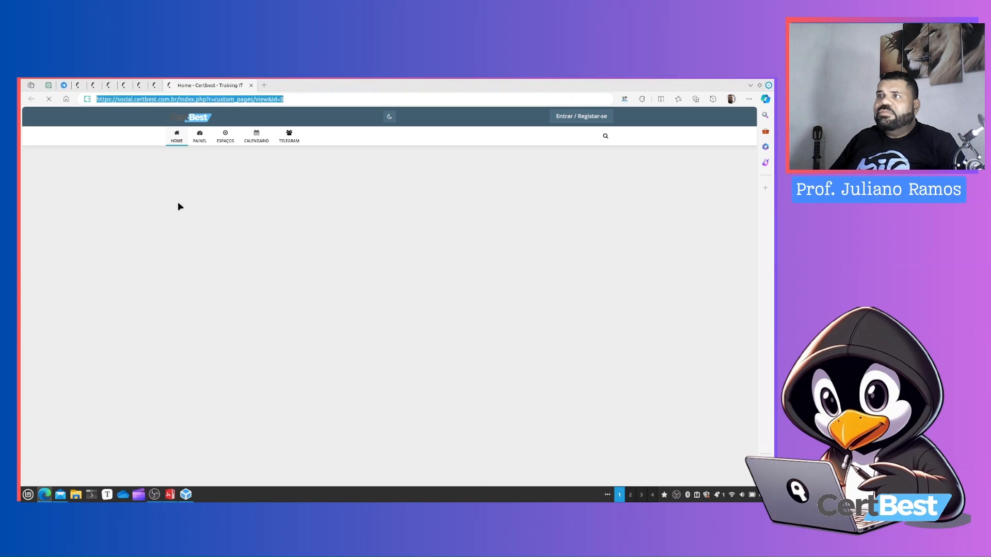
click(264, 86)
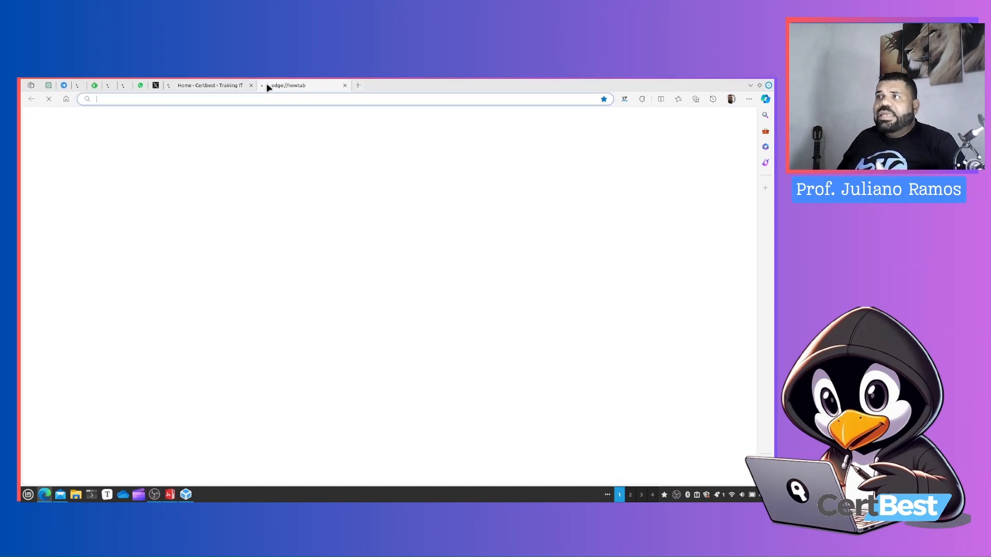
text(vir)
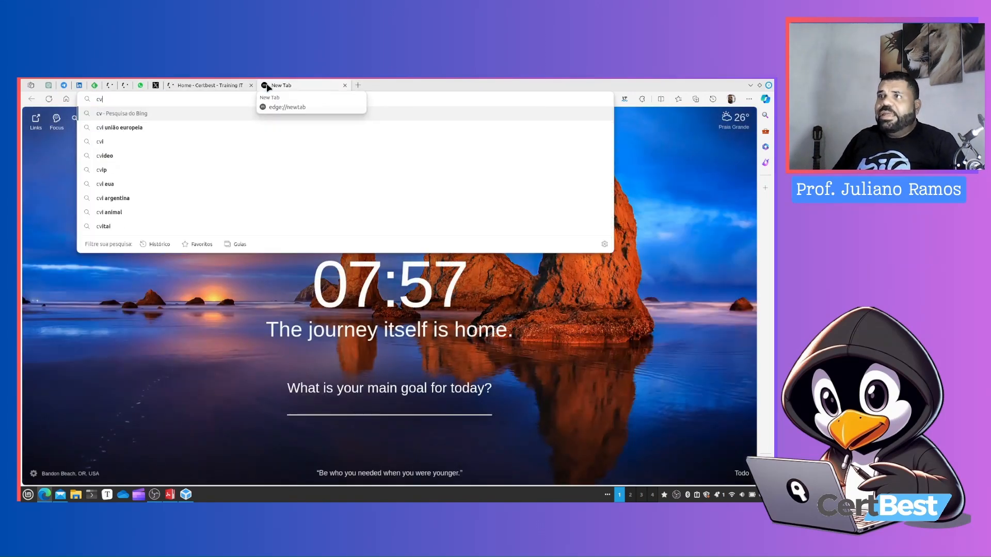
key(BackSpace)
key(BackSpace)
key(BackSpace)
text(virtualbox)
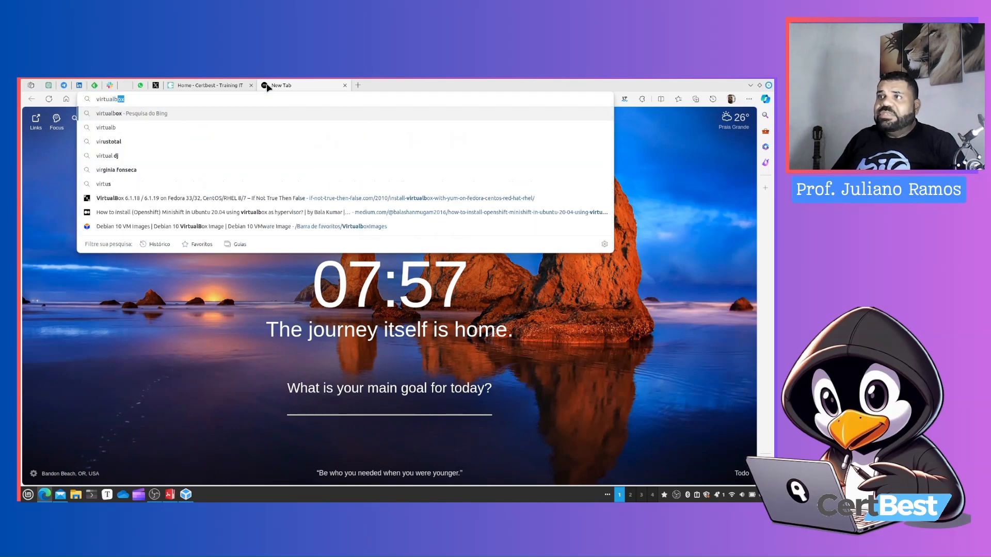
key(Return)
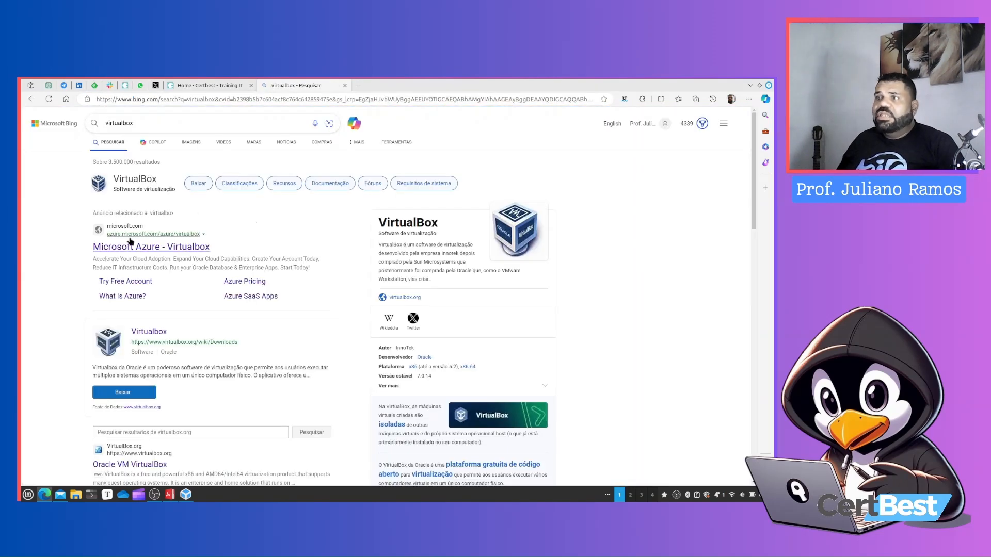
Open virtualbox.org from the search results and go to its Download VirtualBox page
scroll(153, 345, down, 3)
click(120, 333)
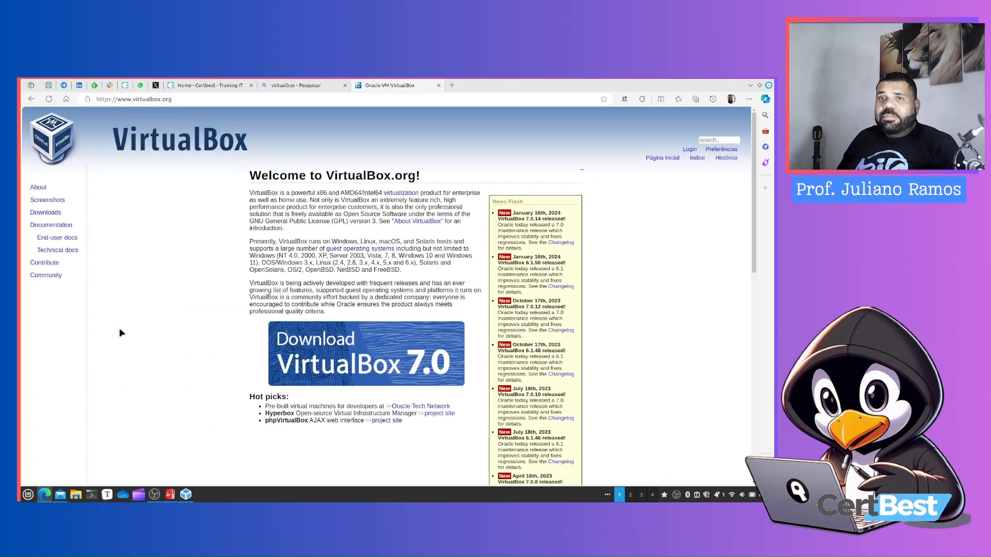
scroll(444, 328, down, 1)
click(405, 310)
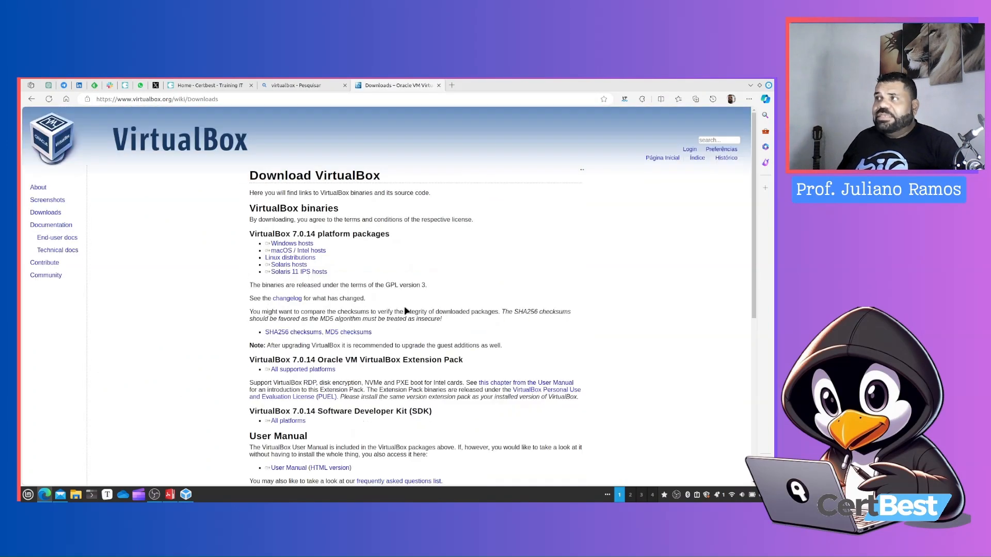
click(274, 245)
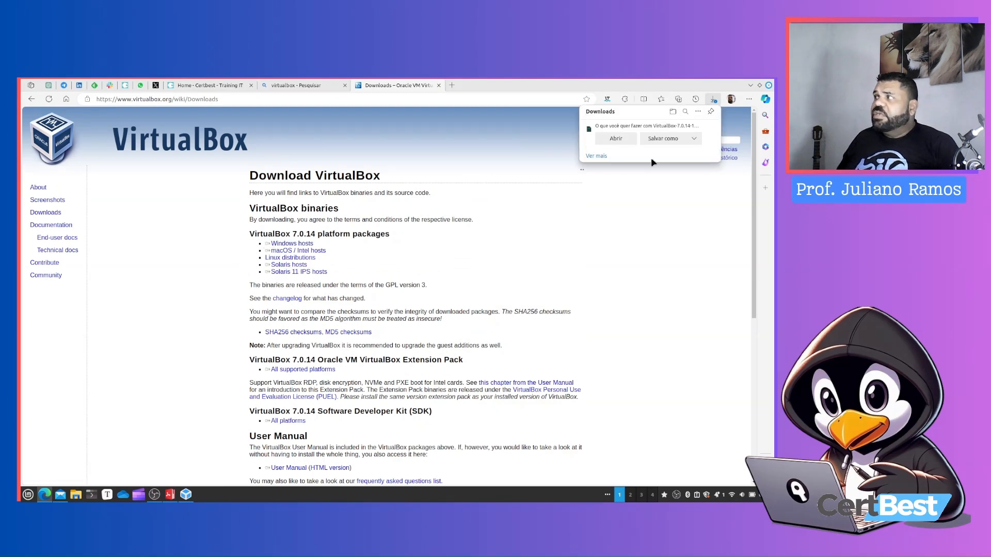
click(703, 127)
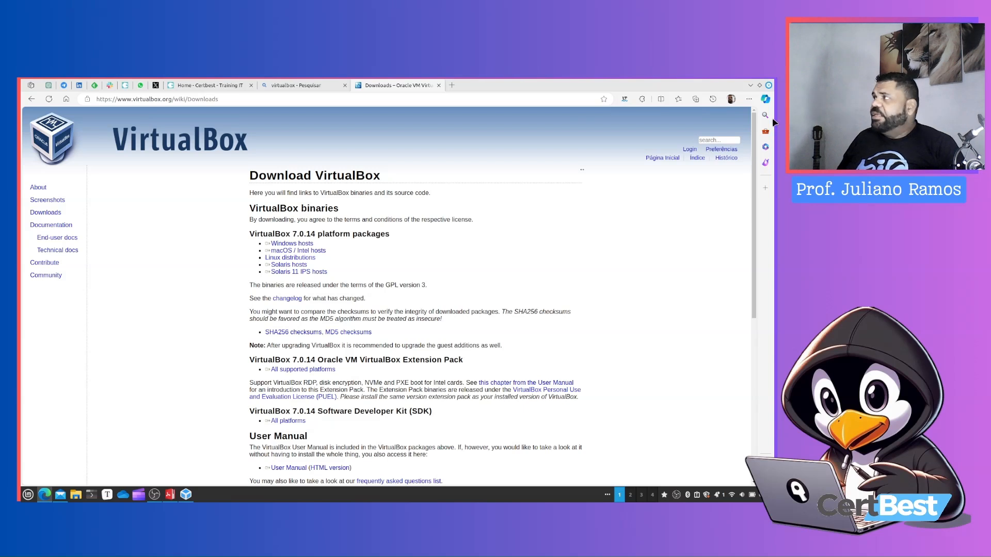
click(767, 99)
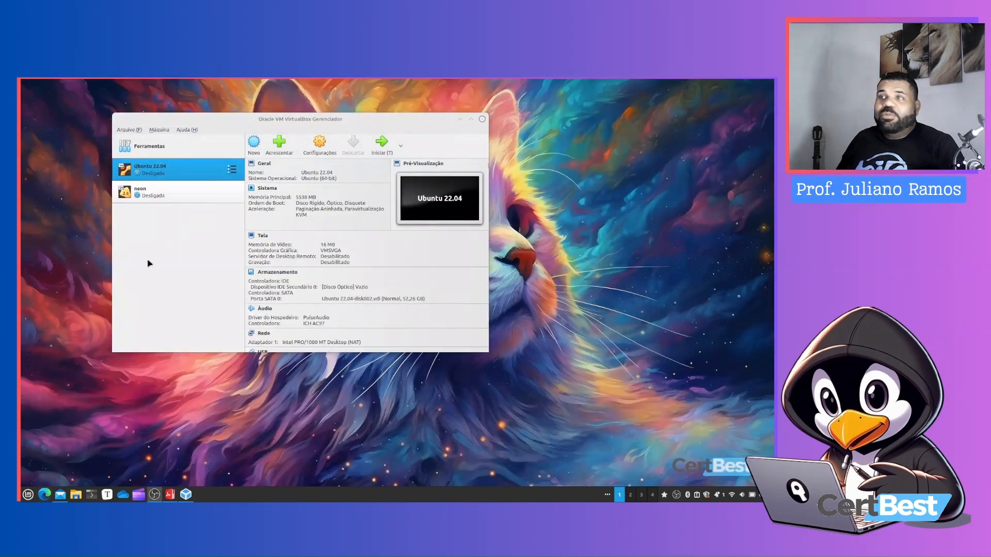
click(148, 261)
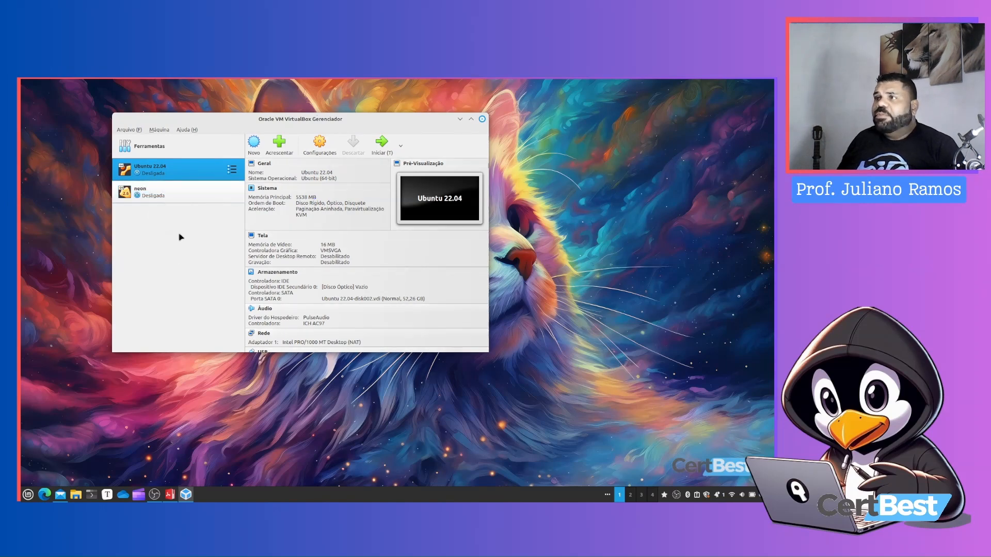
Switch between the Ubuntu 22.04 and neon virtual machines to compare their details
click(157, 193)
click(158, 171)
click(158, 192)
click(153, 171)
click(154, 194)
click(160, 171)
click(162, 195)
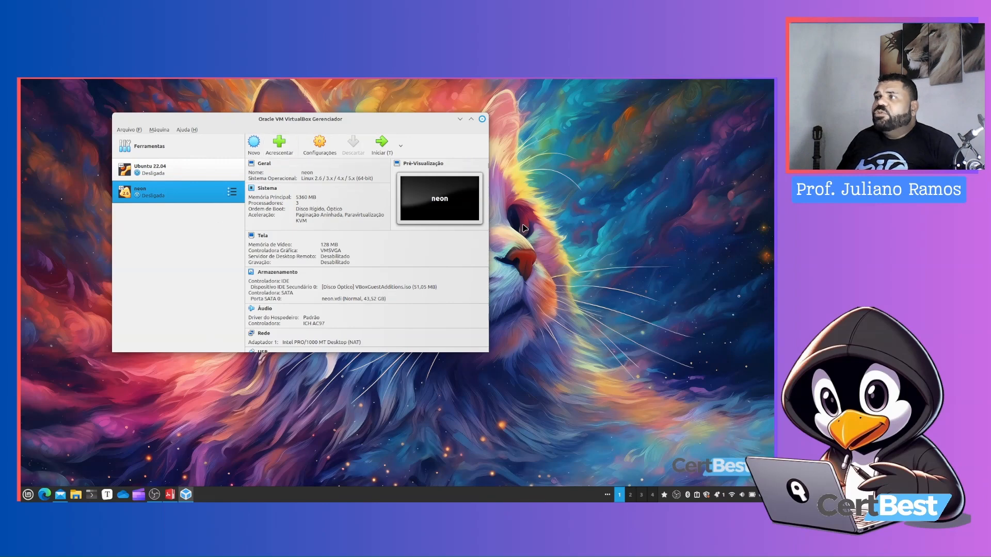
Return to the browser and search the web for bunsenlabs
click(46, 495)
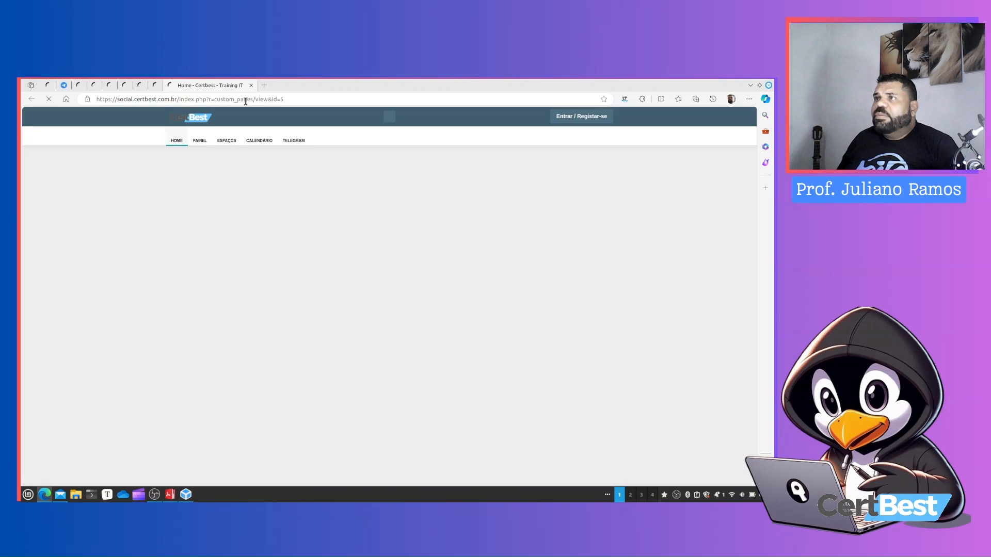
click(243, 99)
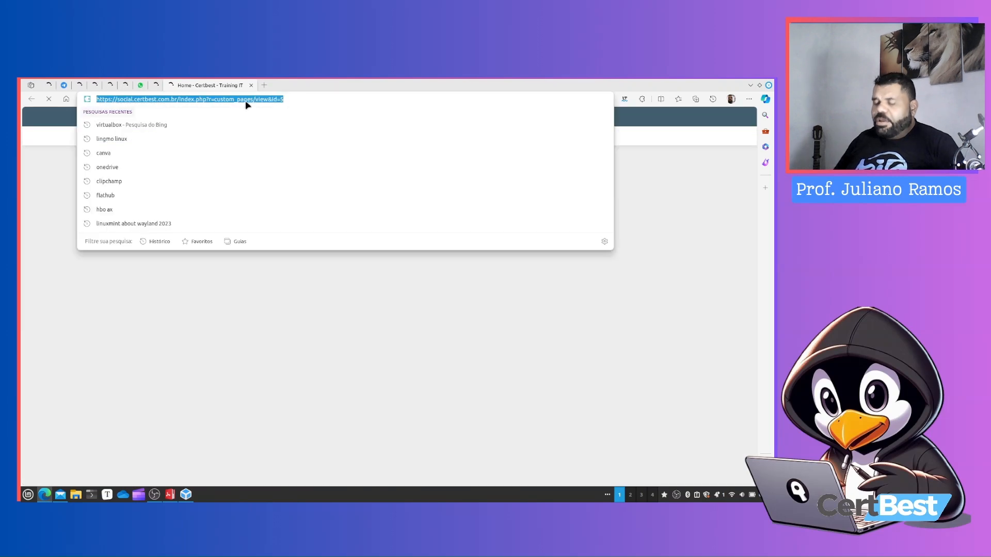
text(bun)
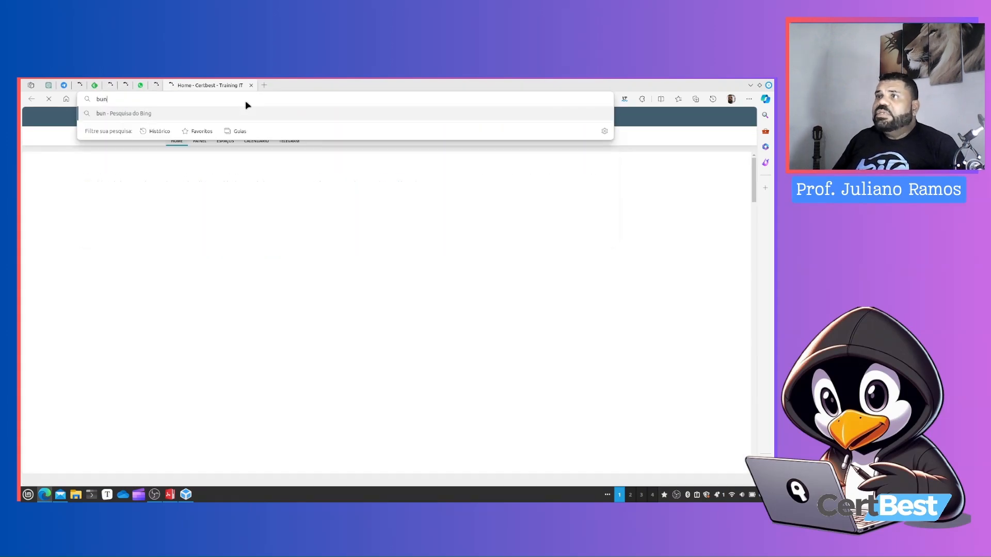
text(senlabs)
key(Return)
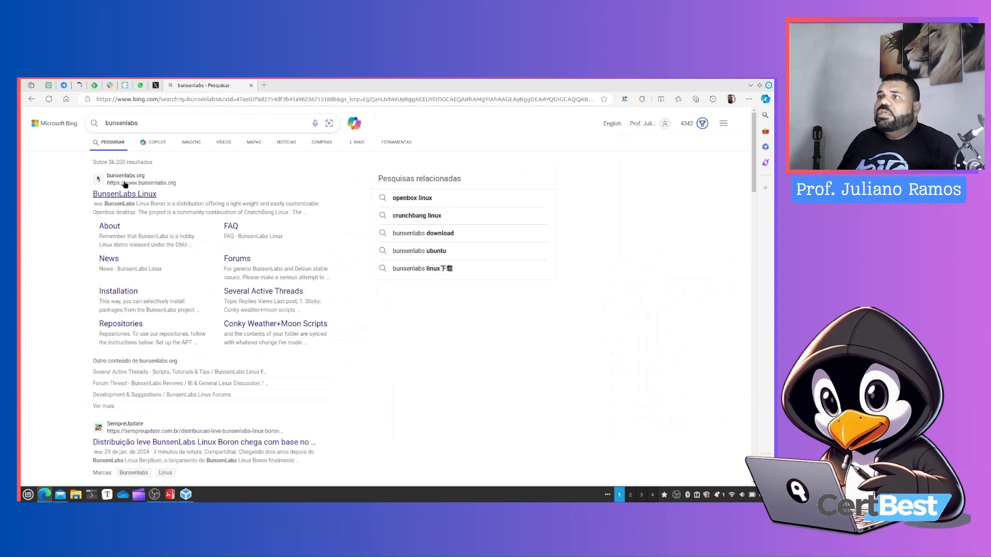
Open the BunsenLabs Linux website and go to its Installation page
click(124, 194)
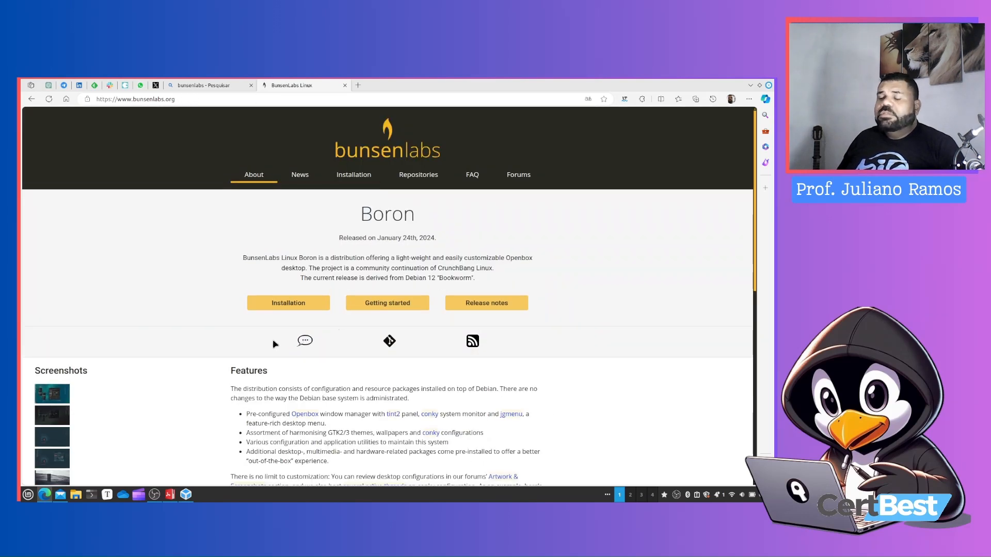
scroll(273, 340, down, 3)
scroll(272, 339, up, 3)
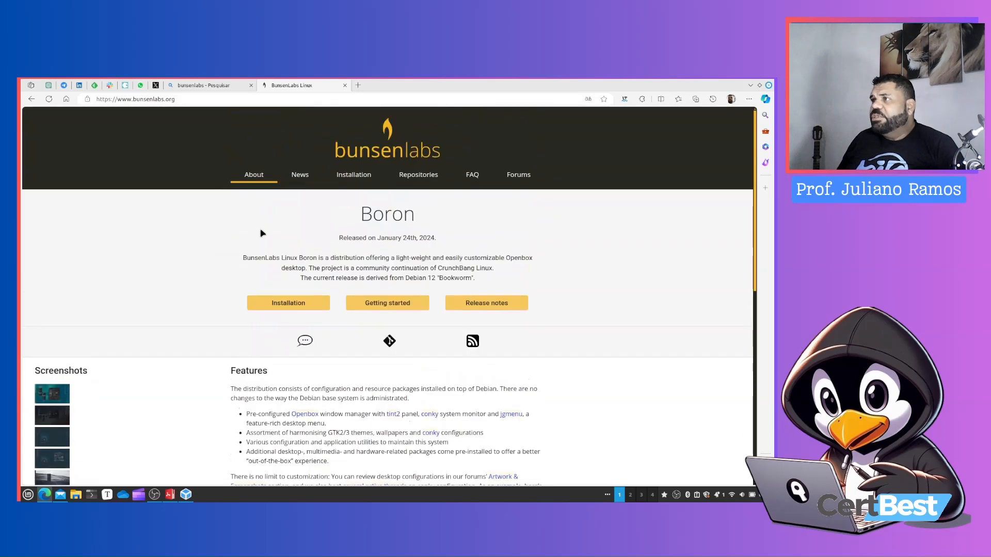
click(365, 175)
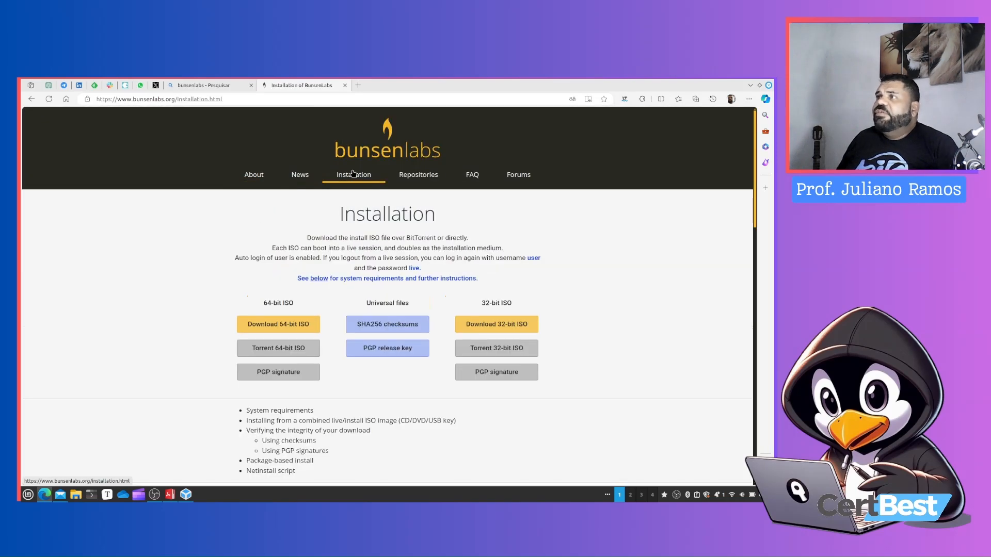
Download the 64-bit ISO, saving boron-1-240123-amd64.hybrid.iso into the Downloads folder
click(284, 330)
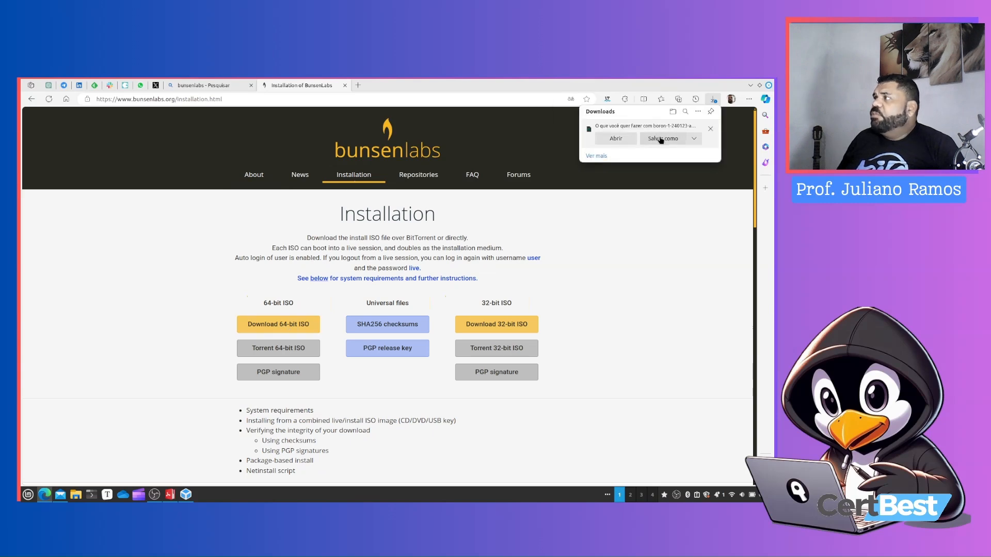
click(661, 139)
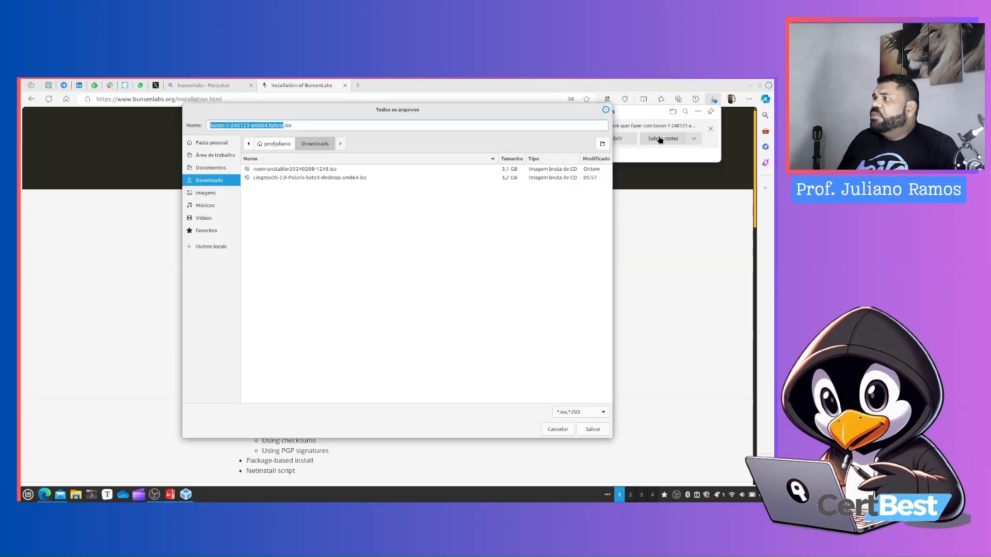
click(591, 430)
click(712, 98)
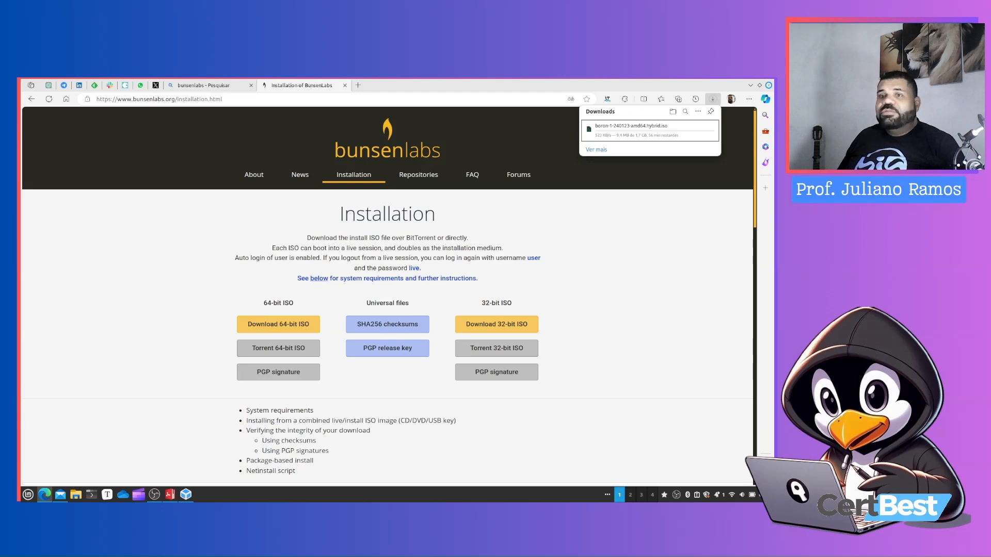
Download the 64-bit torrent file and open it in Transmission, accepting the notice and adding the torrent
click(277, 352)
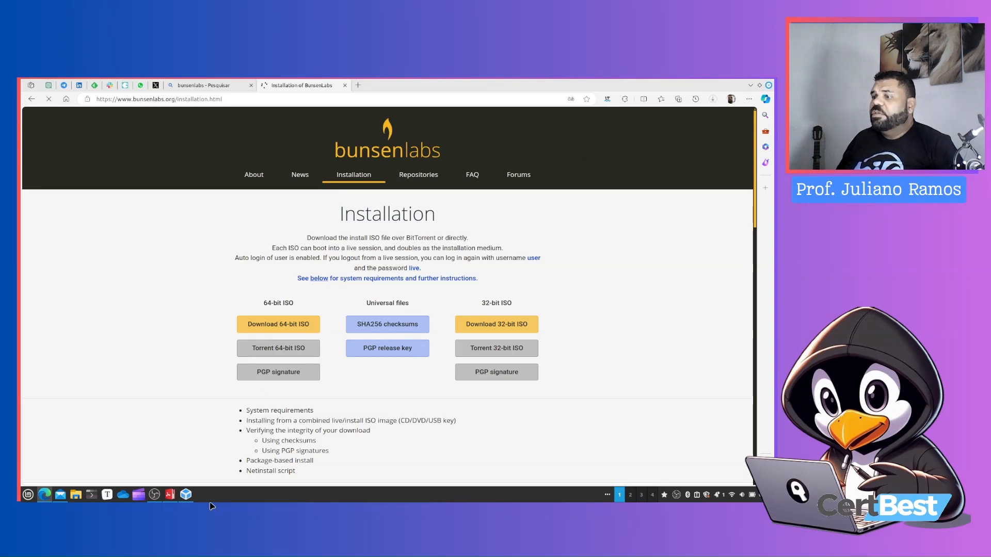
click(713, 100)
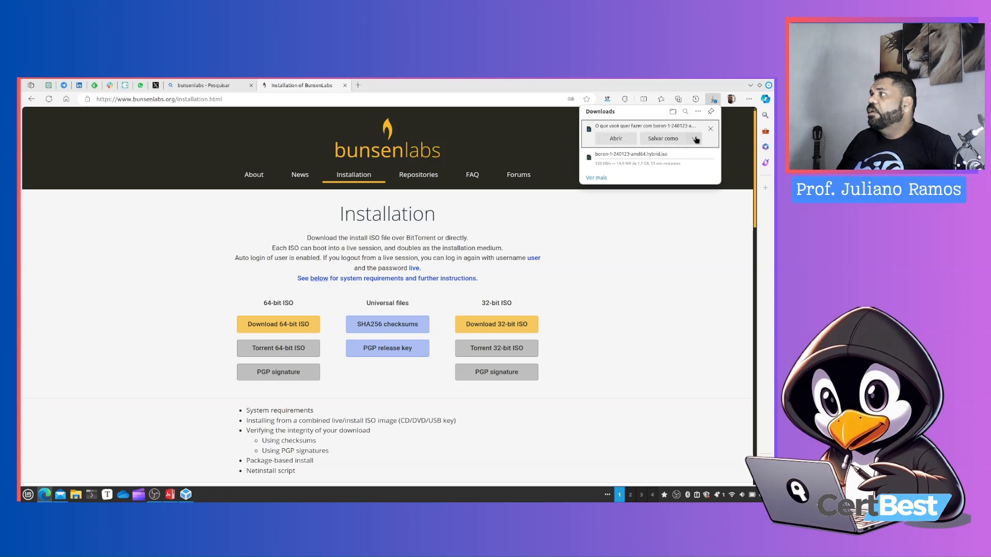
click(619, 138)
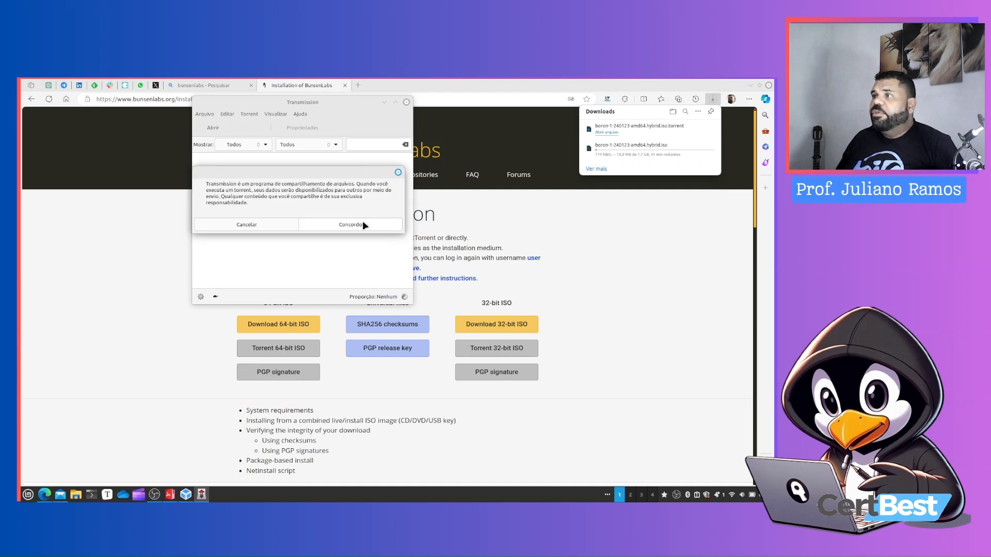
click(362, 222)
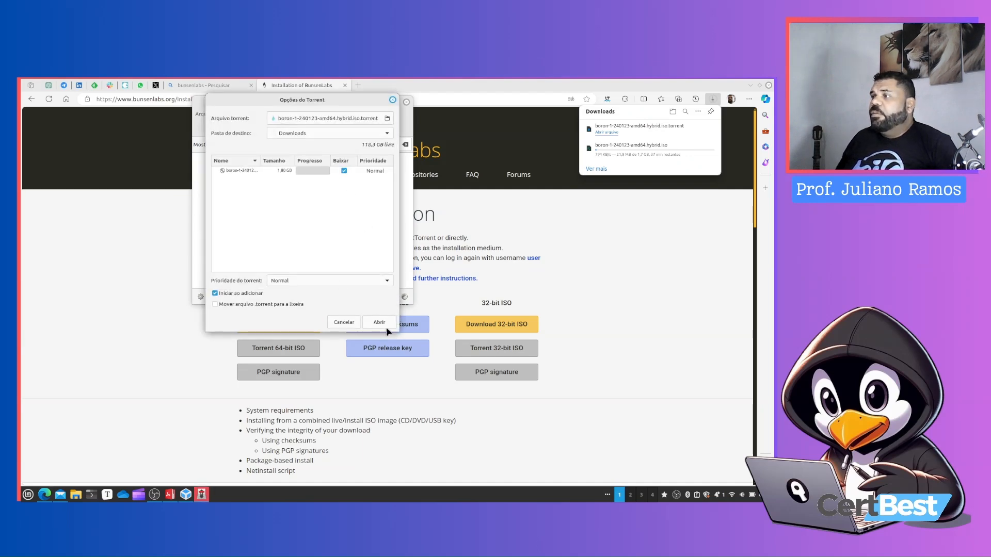
click(380, 323)
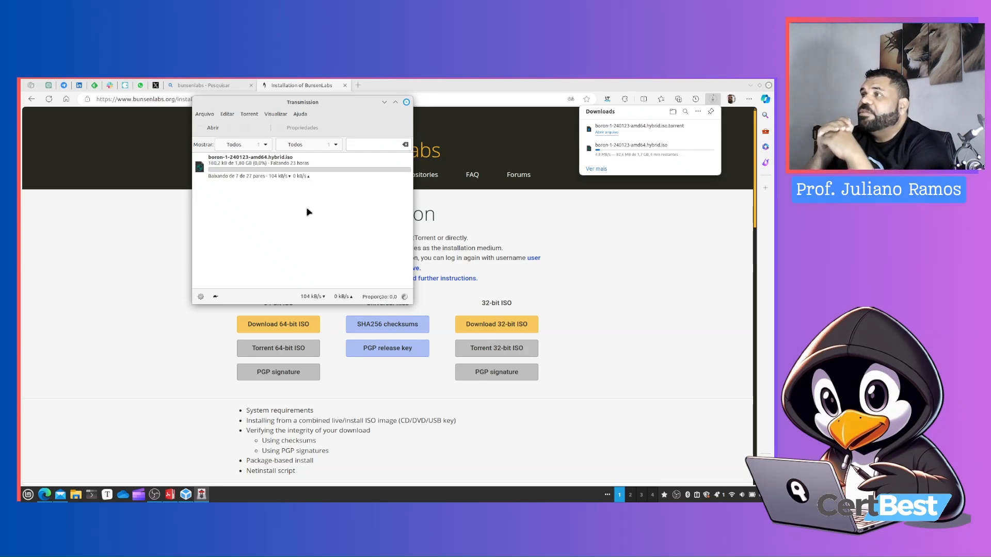
Check the progress of the ISO downloads in the browser's downloads list
mouse_move(645, 154)
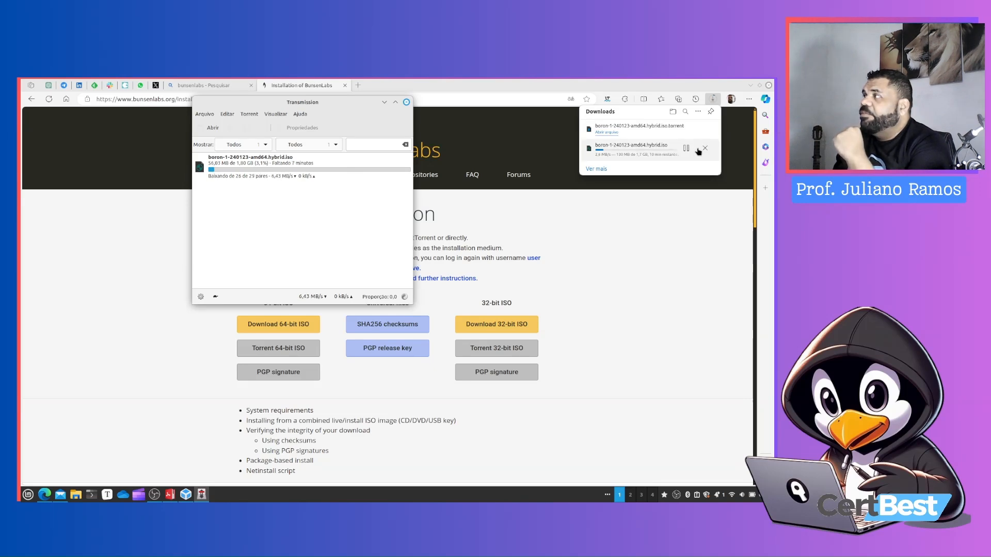
click(701, 124)
click(713, 98)
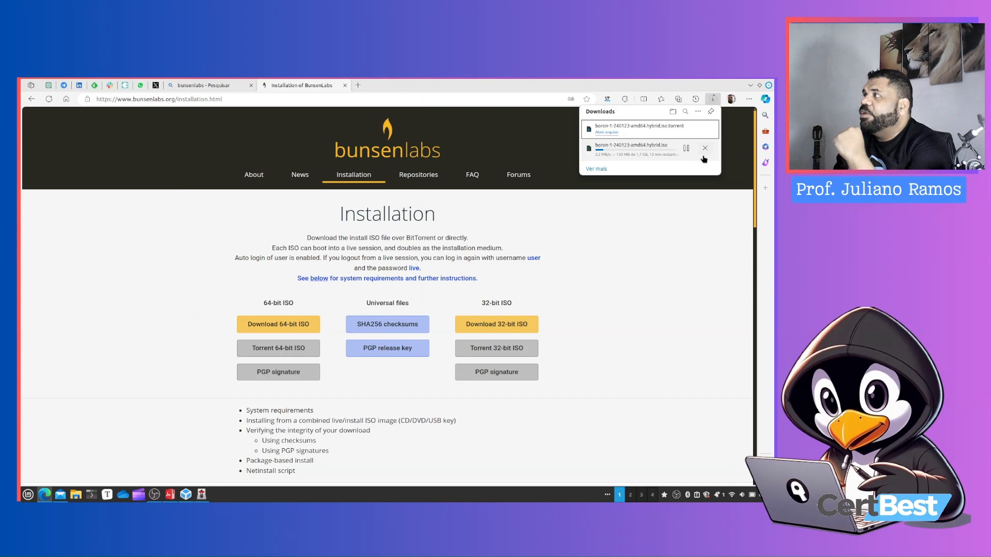
Cancel the direct ISO download in the browser and switch to the torrent download in Transmission
click(686, 149)
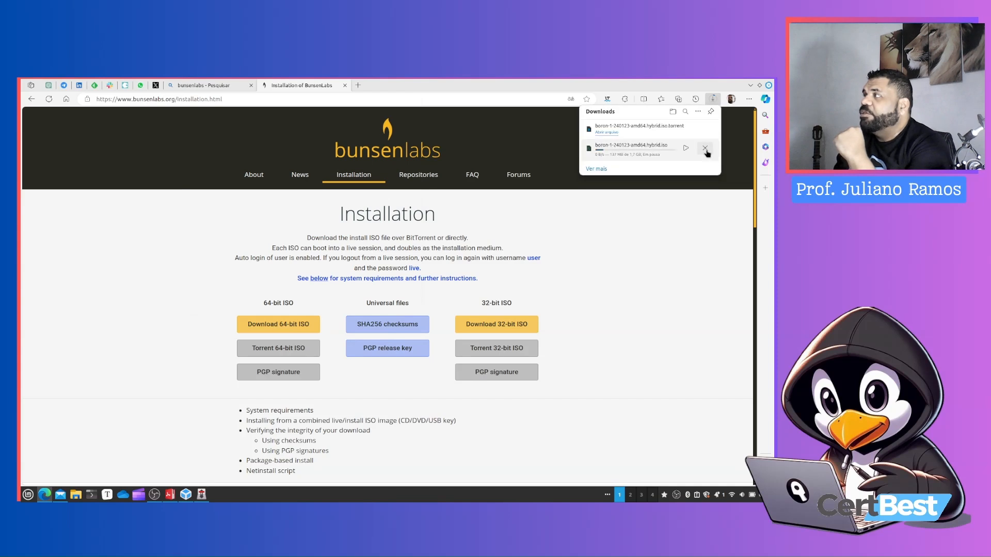
click(706, 148)
click(201, 494)
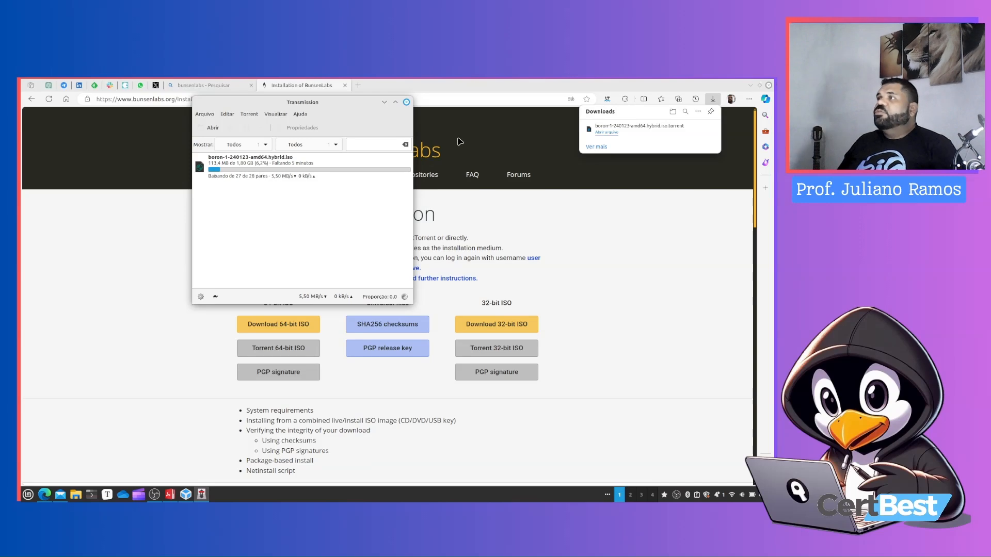
Bring up VirtualBox Manager and start creating a new virtual machine named BunsenLabs
click(750, 85)
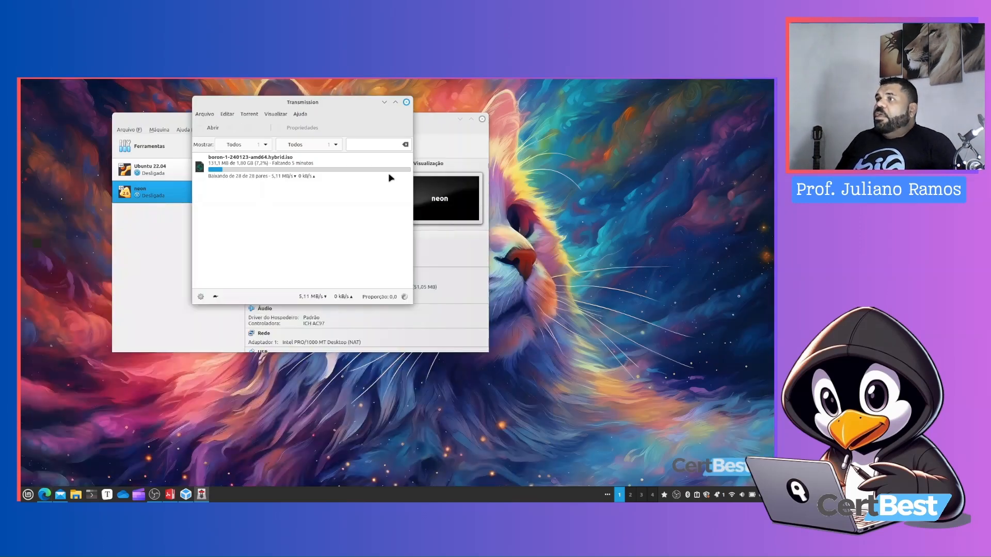
click(152, 121)
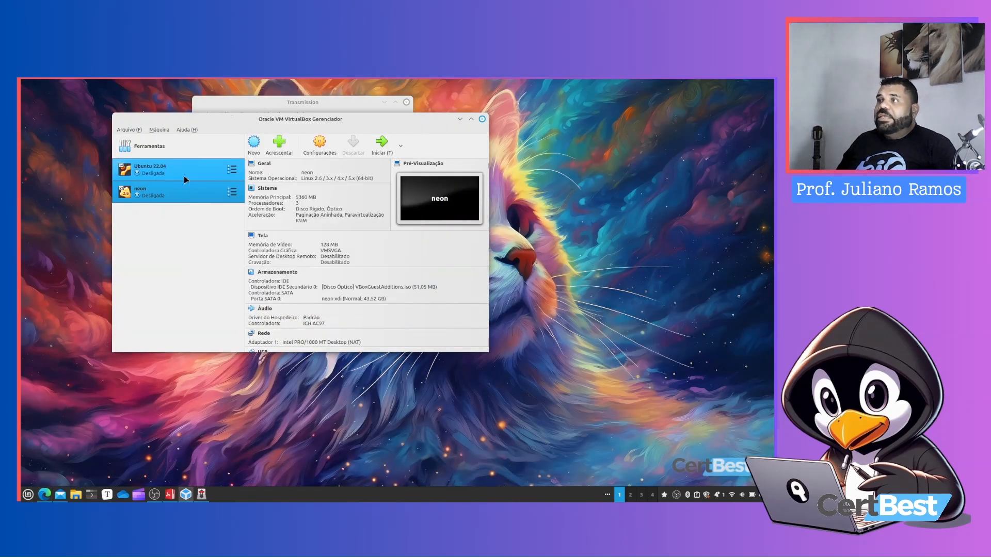
click(333, 103)
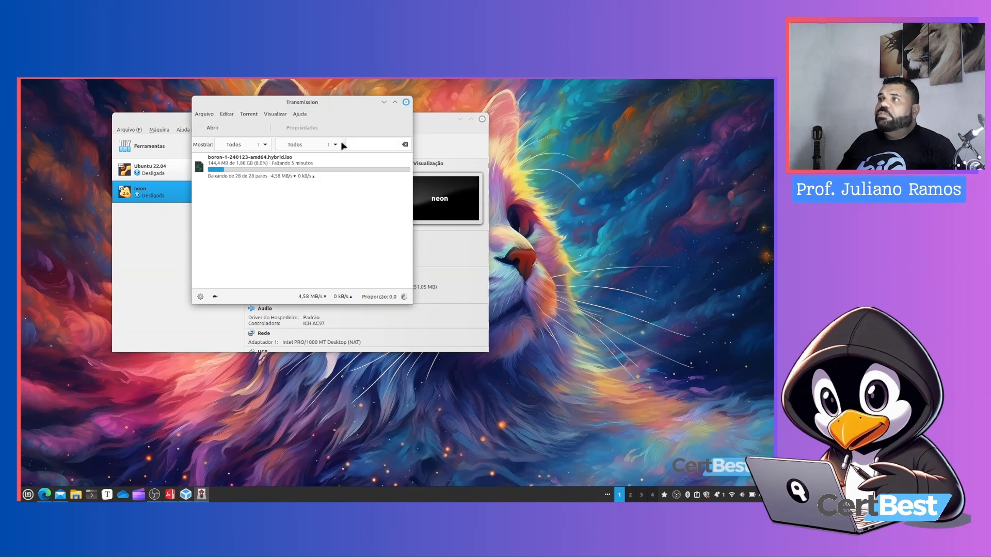
click(173, 254)
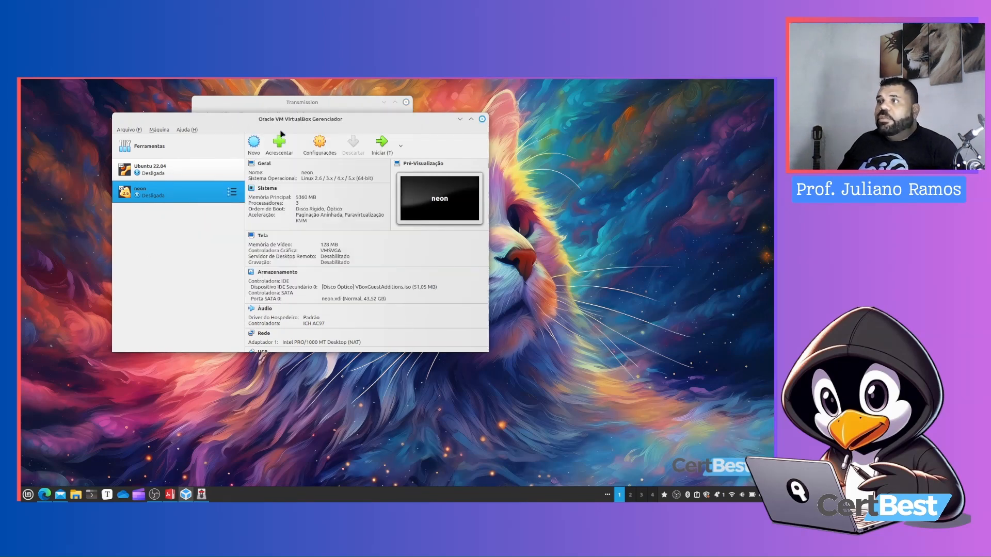
click(255, 144)
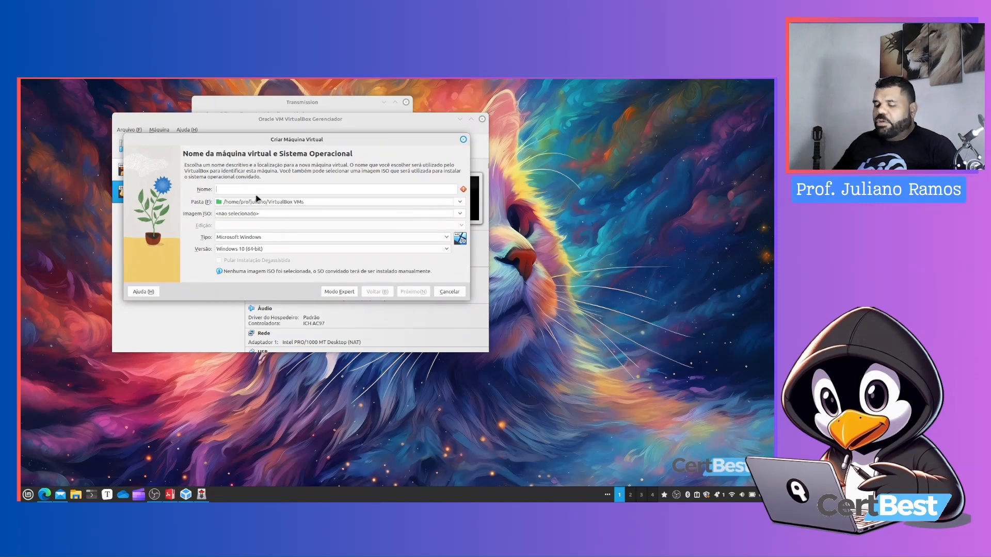
text(BunsenLab)
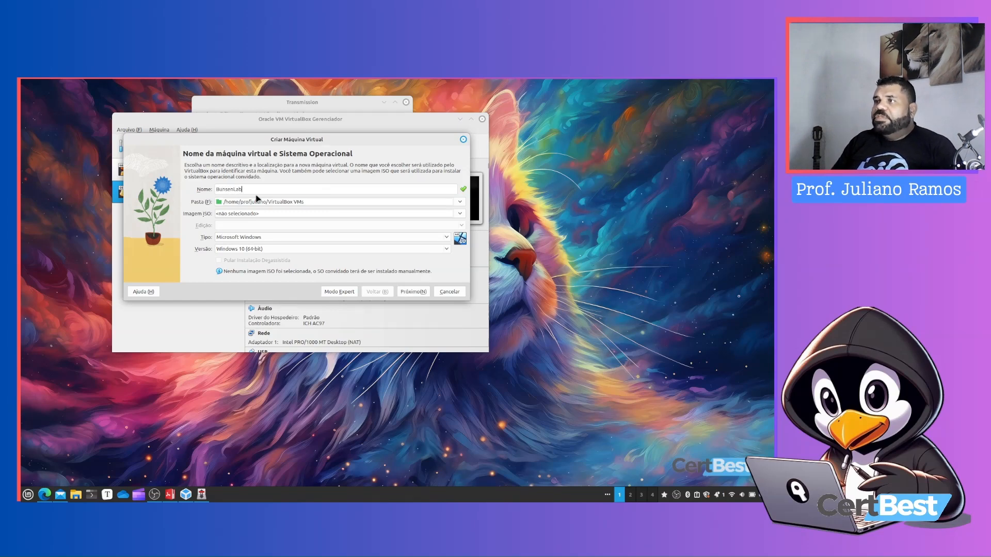
Check the torrent download progress in Transmission, then return to the new machine wizard
click(263, 102)
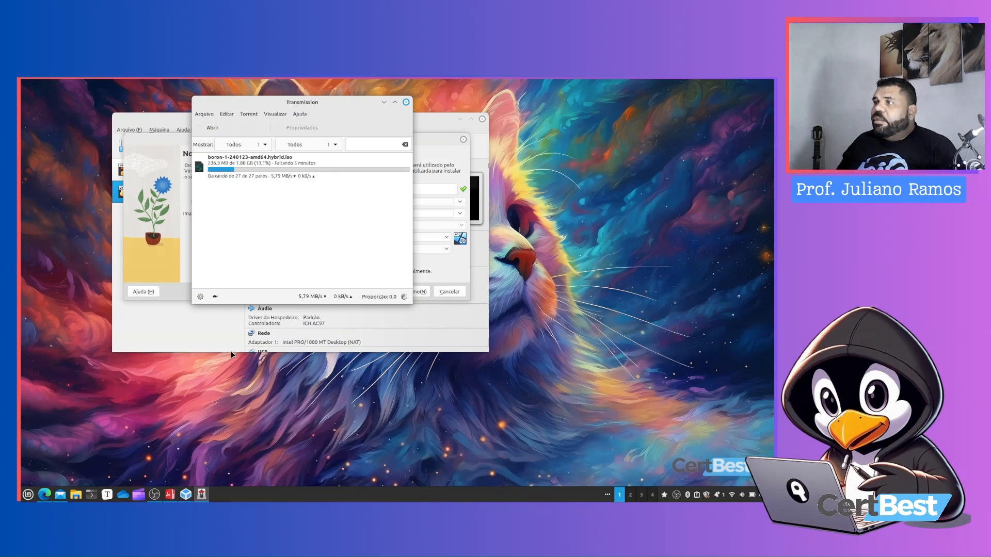
click(45, 495)
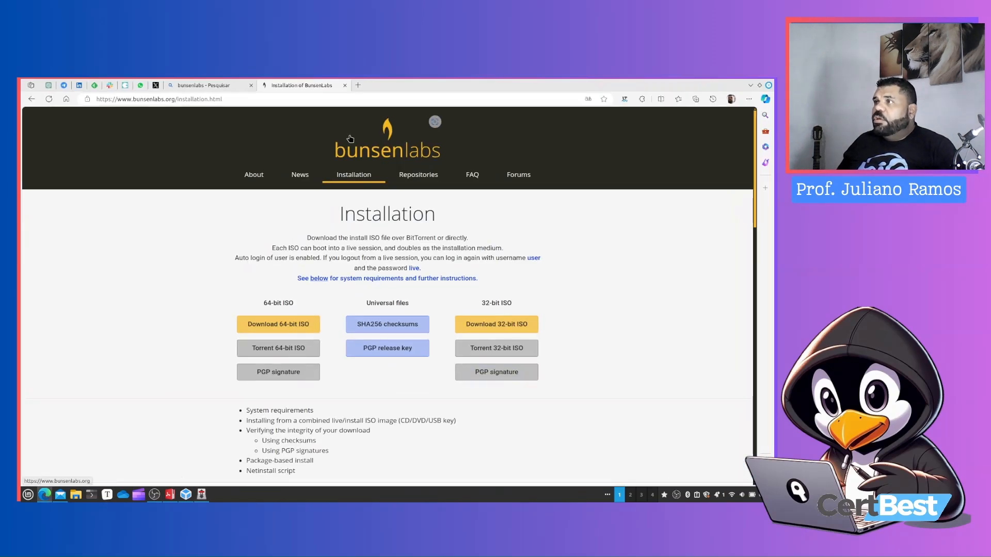
click(751, 85)
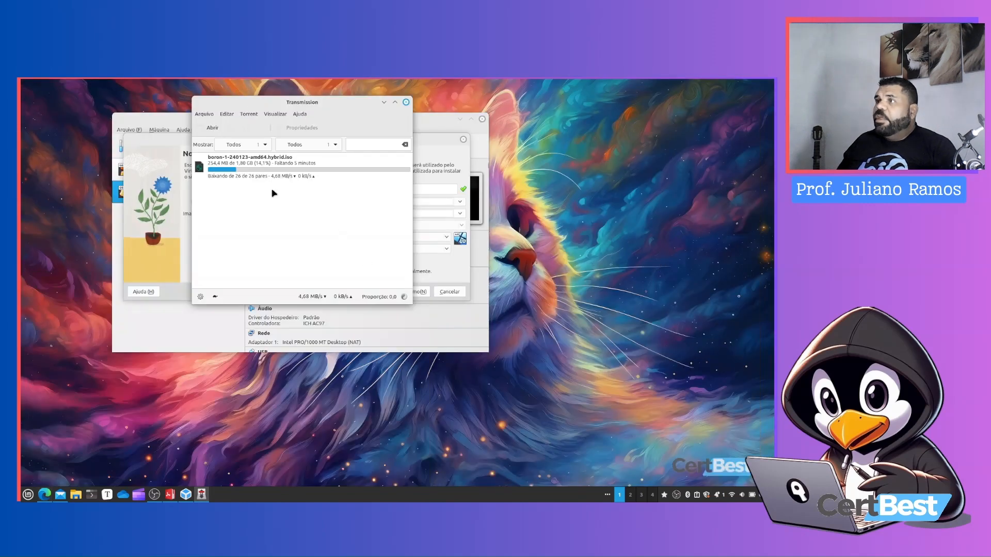
click(161, 135)
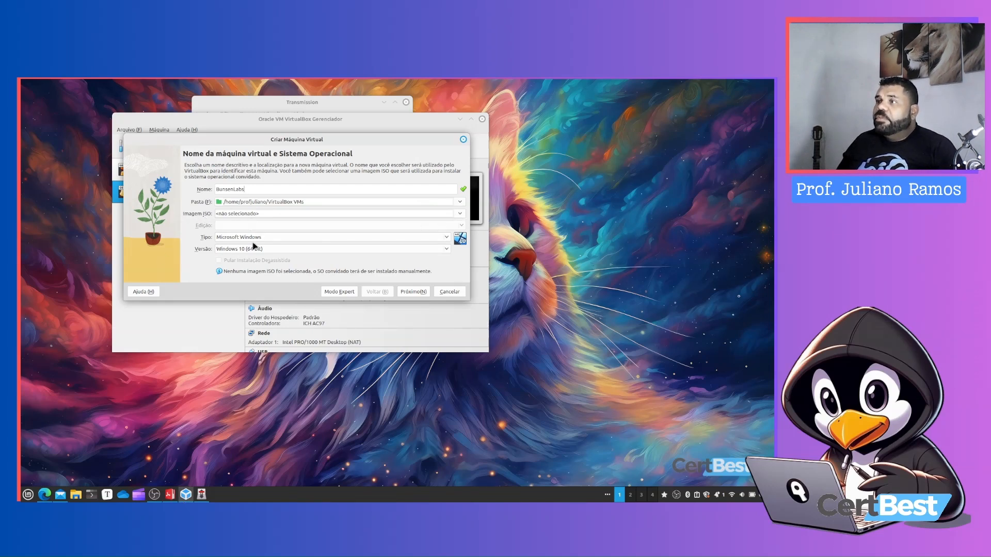
Set the machine type to Linux and the version to Other Linux (64-bit), and continue
click(252, 241)
click(250, 247)
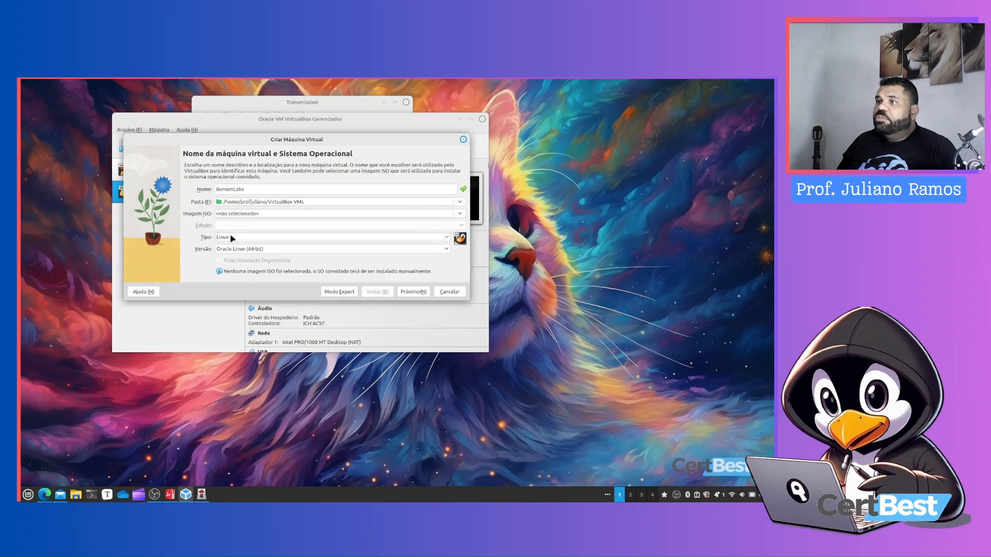
click(243, 251)
scroll(263, 473, down, 2)
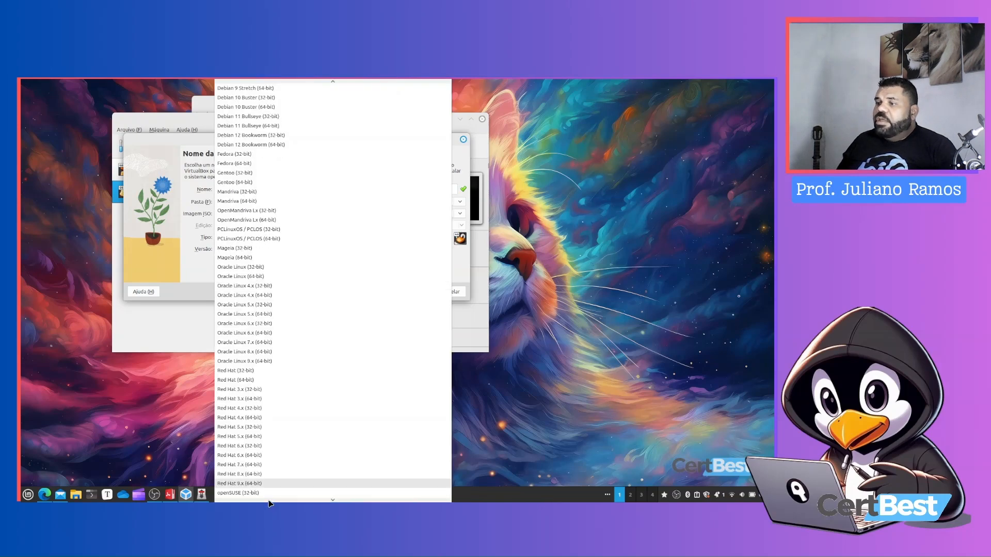
scroll(263, 472, down, 15)
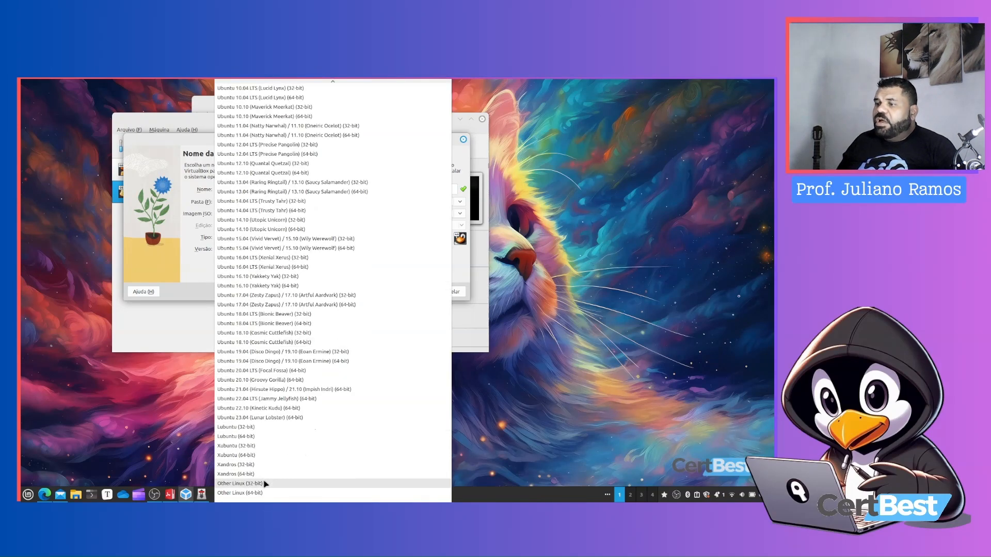
scroll(255, 356, up, 10)
scroll(256, 371, down, 10)
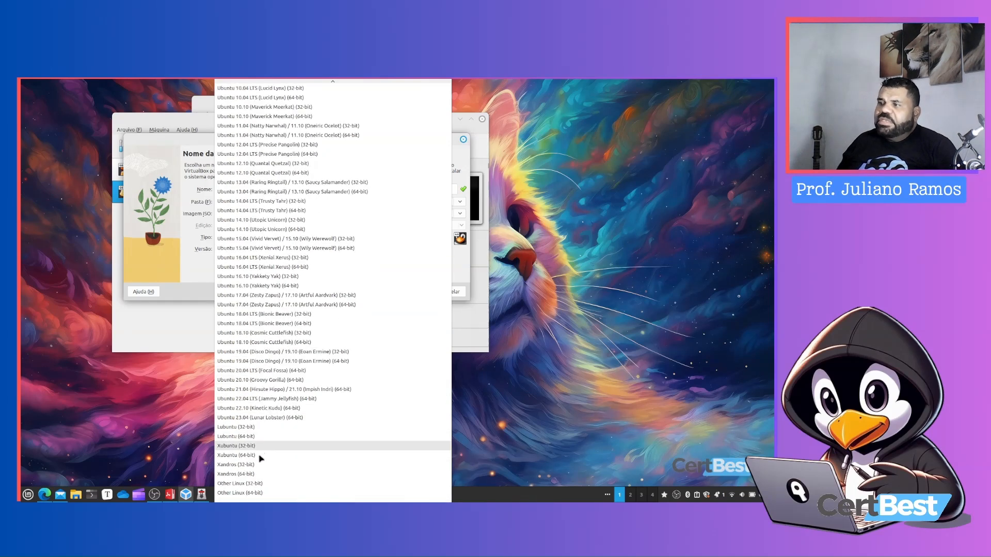
click(264, 494)
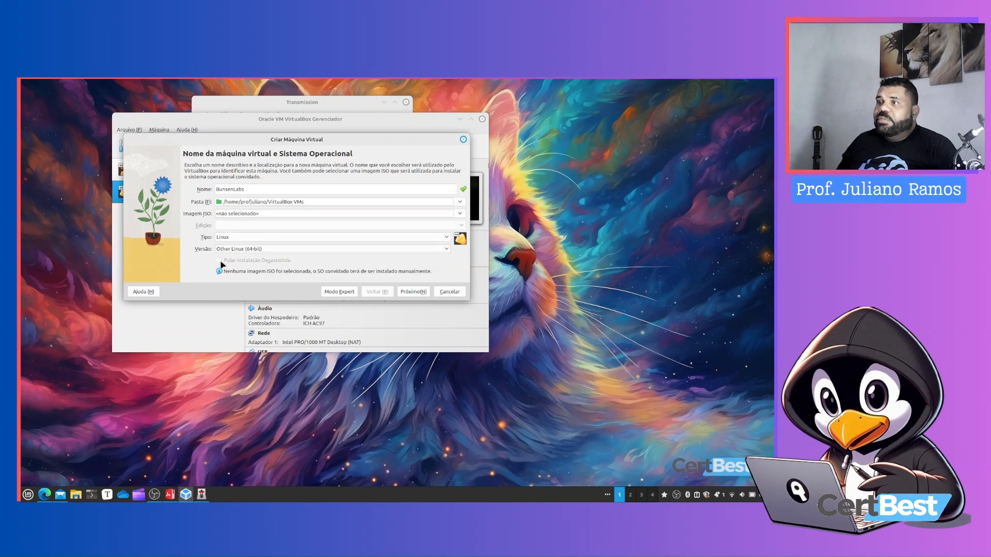
click(413, 293)
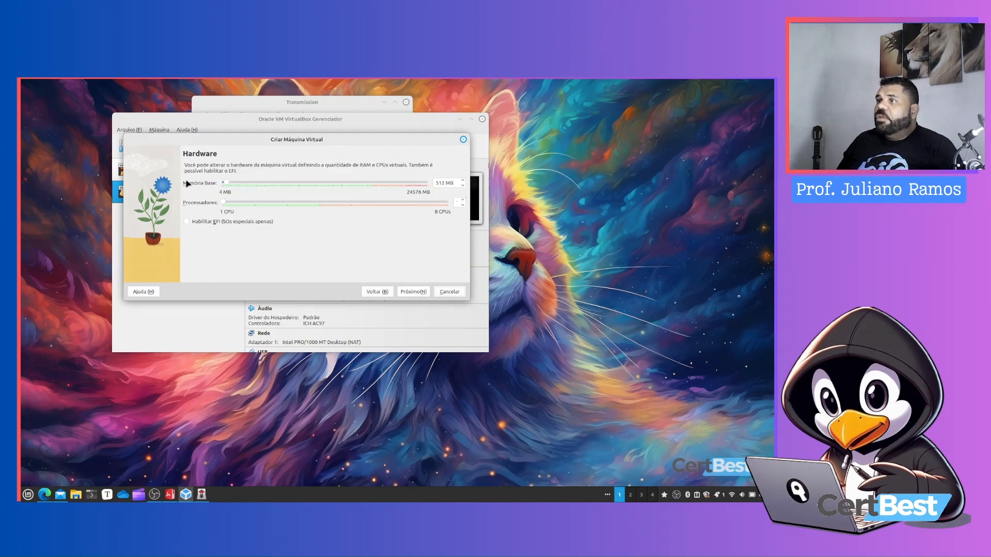
Allocate 4161 MB of base memory and 2 processors to the machine, and continue
mouse_move(227, 183)
mouse_down()
mouse_move(260, 185)
mouse_move(244, 188)
mouse_up()
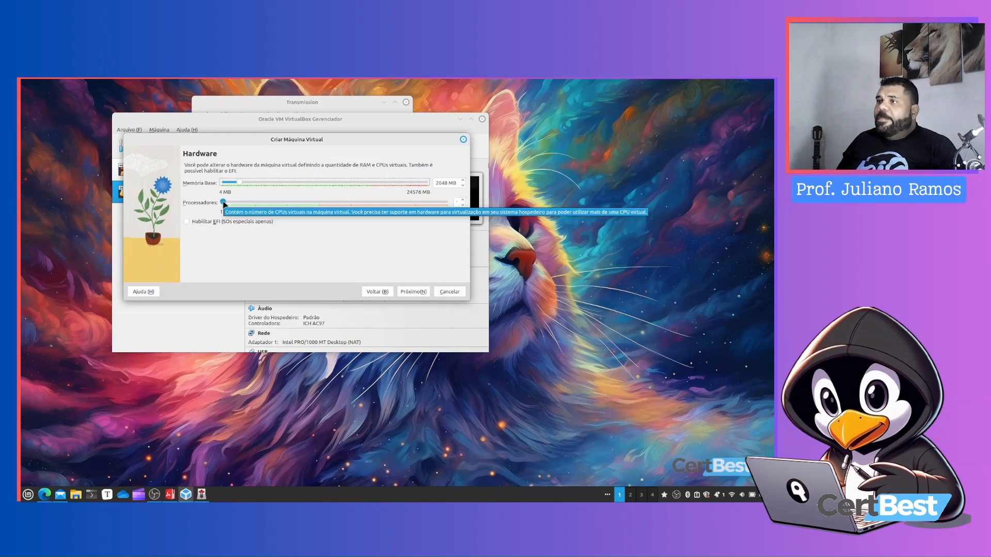
drag(224, 204, 250, 205)
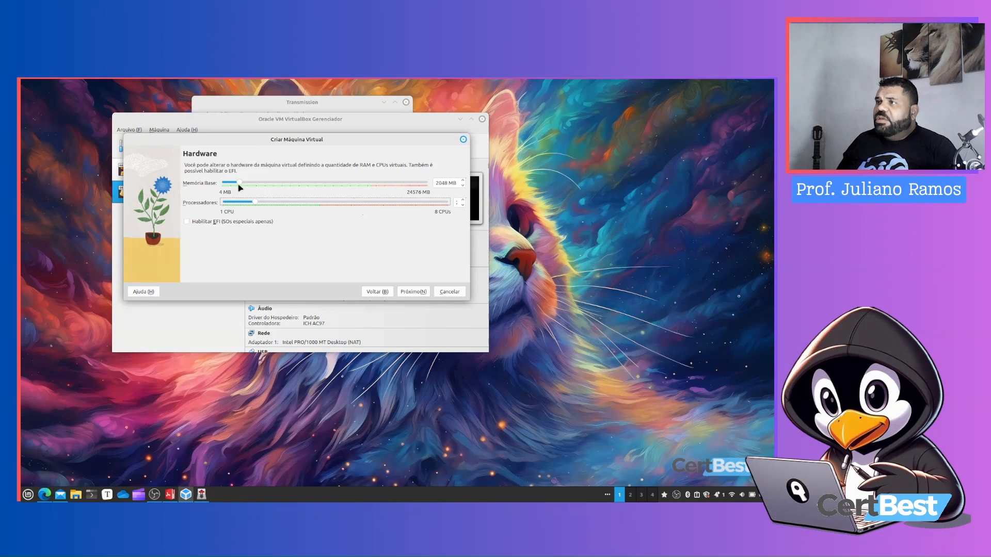
drag(240, 183, 261, 185)
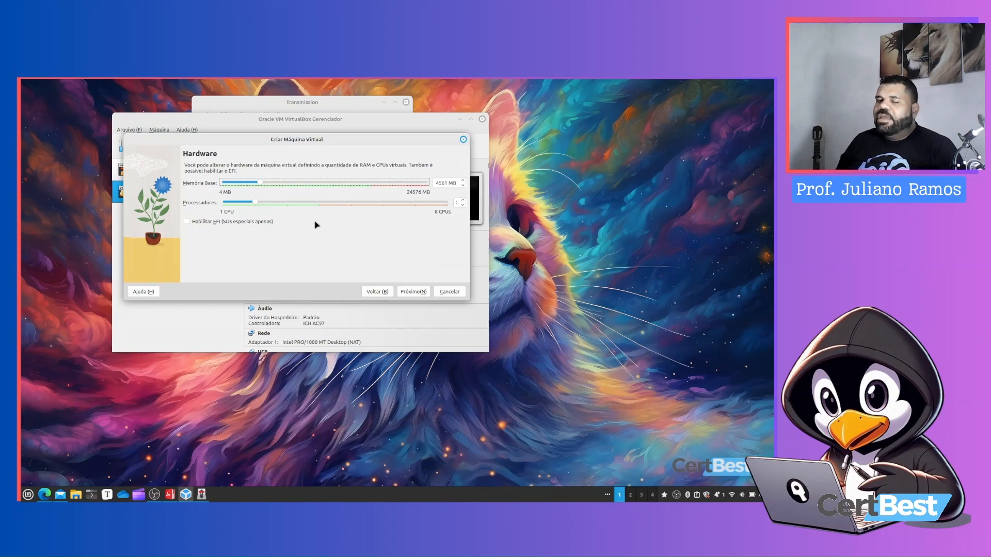
click(415, 292)
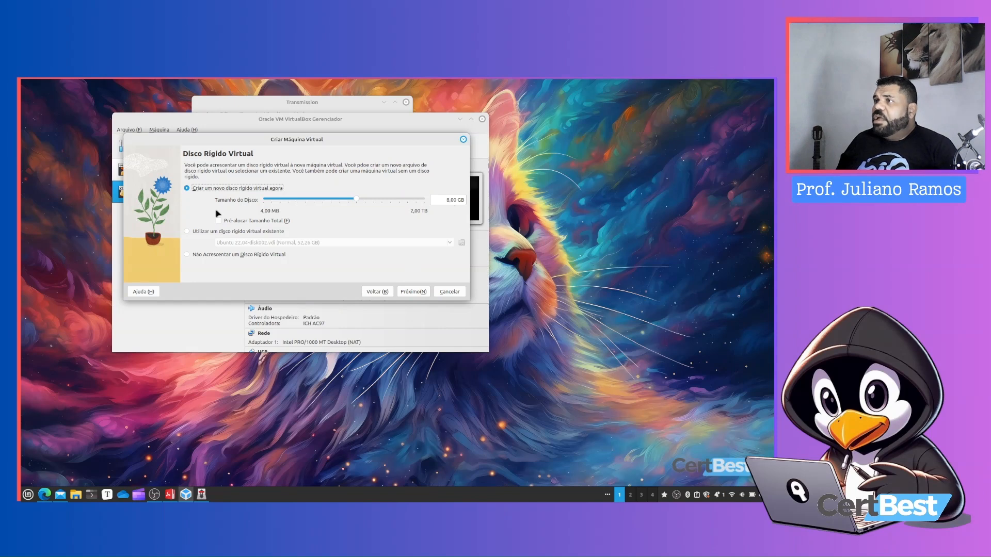
Create a new virtual hard disk of about 120.68 GB and finish creating the machine
drag(356, 199, 390, 202)
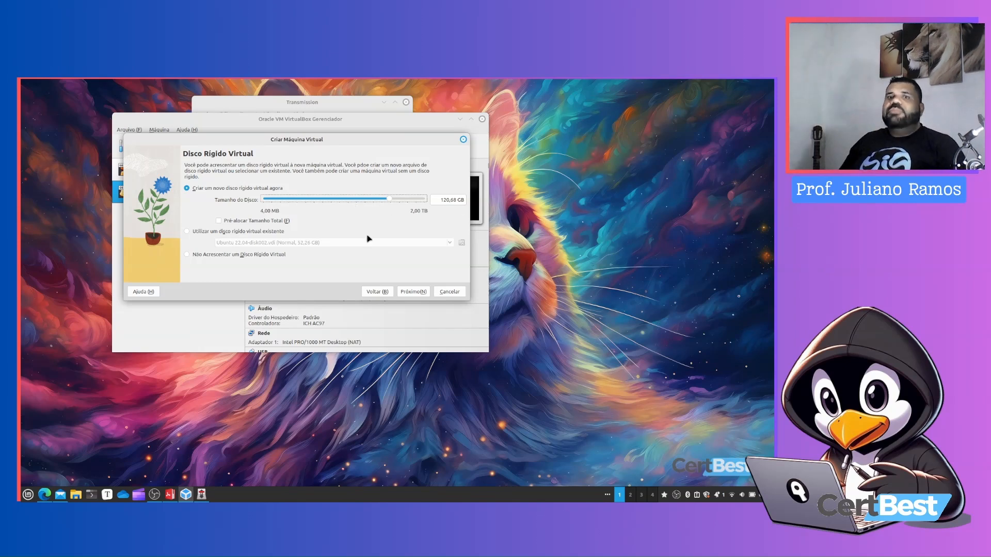
click(414, 292)
click(414, 292)
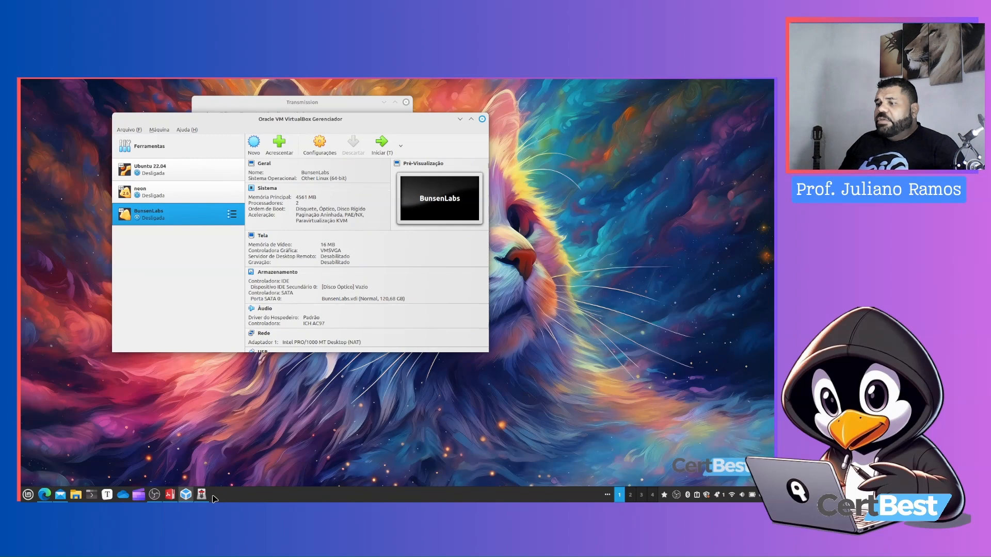
Check the torrent download progress in Transmission
click(299, 105)
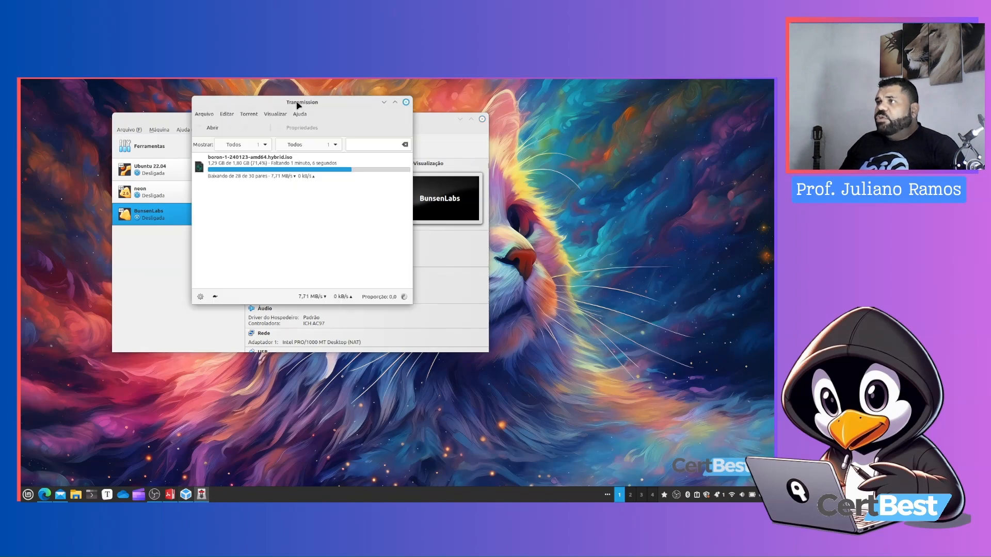
click(202, 330)
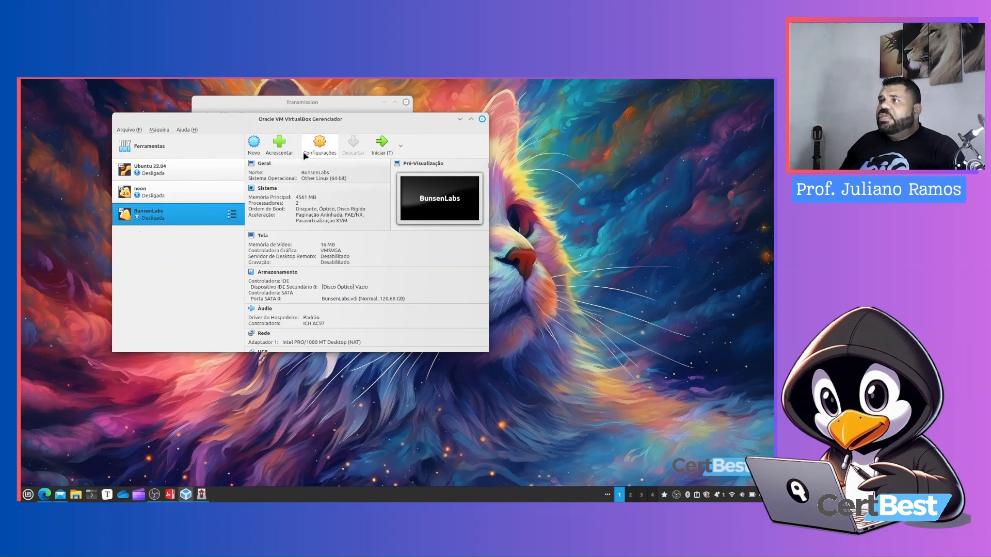
Open the BunsenLabs machine settings and set shared clipboard and drag-and-drop both to Bi-direcional
click(319, 142)
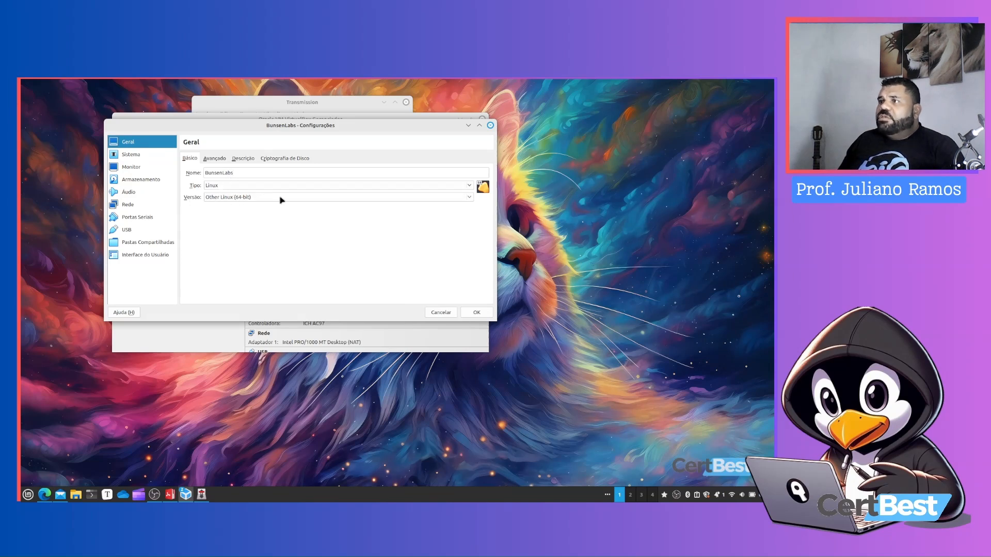
click(213, 159)
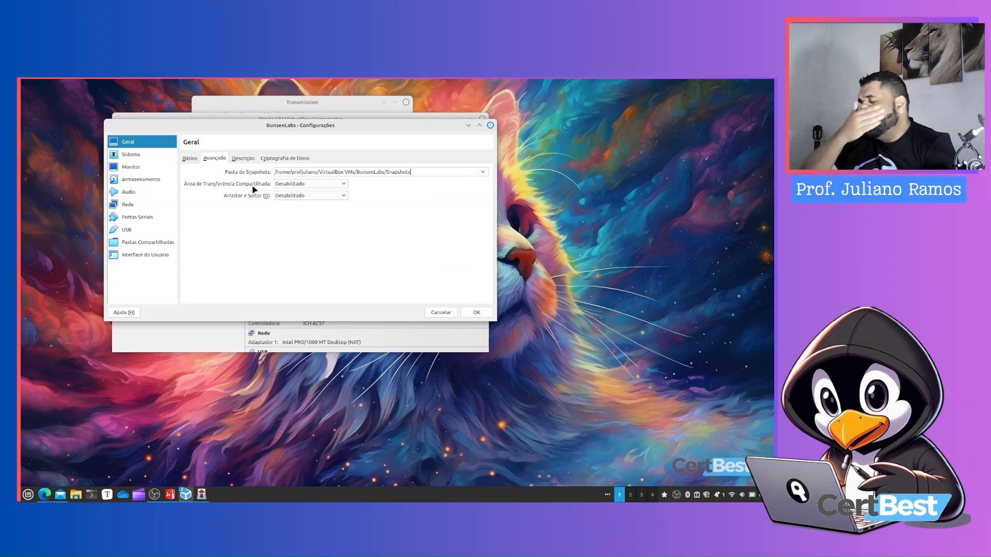
click(276, 186)
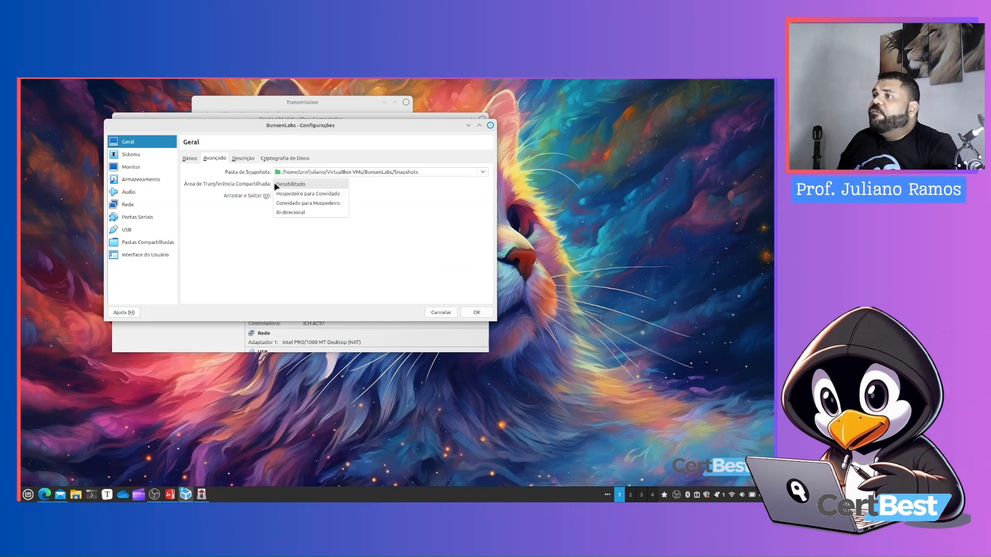
click(289, 212)
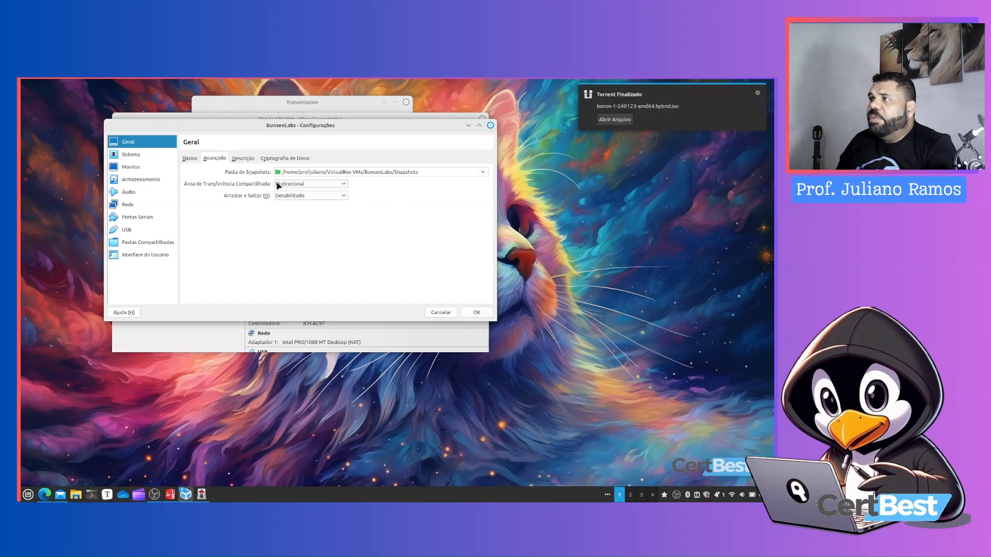
click(326, 196)
click(315, 224)
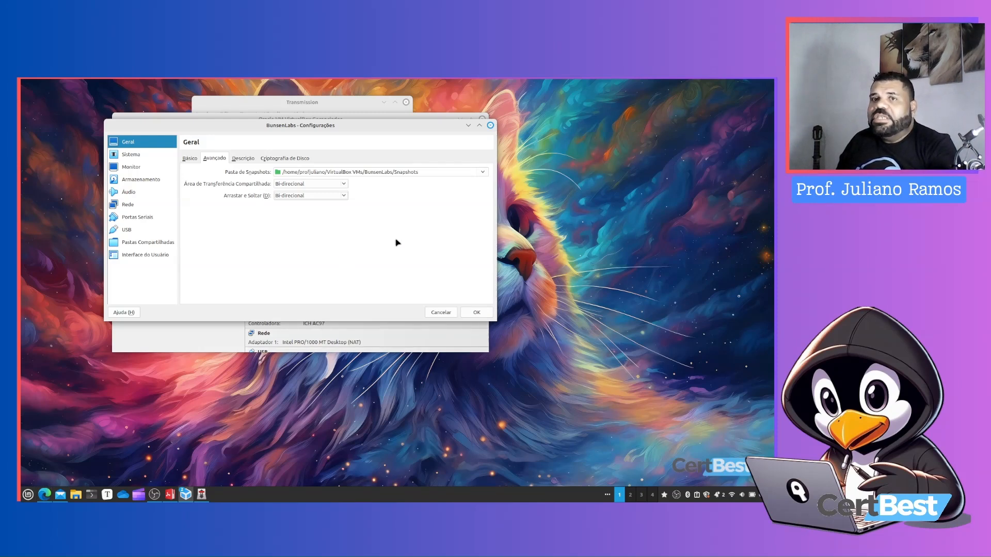
Review the Description and Disk Encryption tabs of the general settings
click(254, 160)
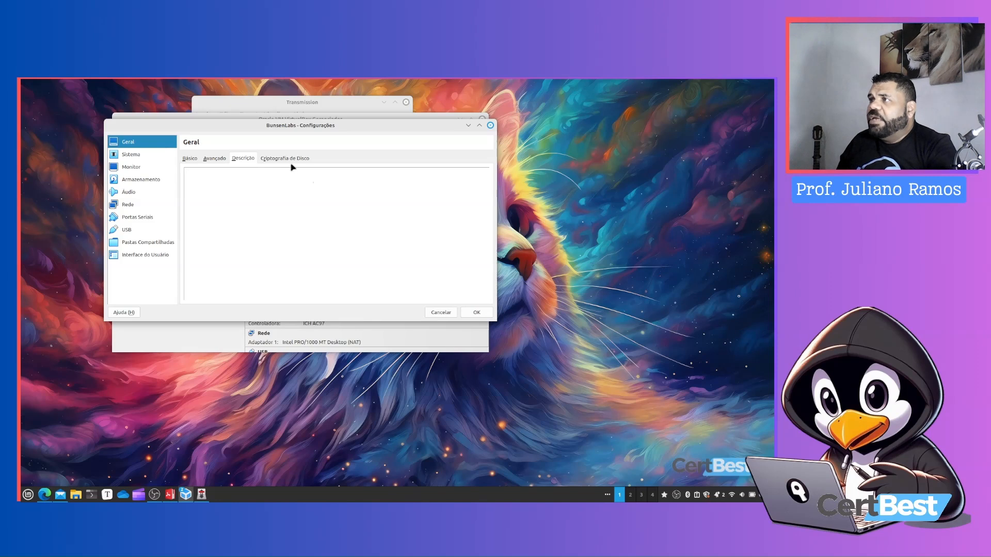
click(263, 158)
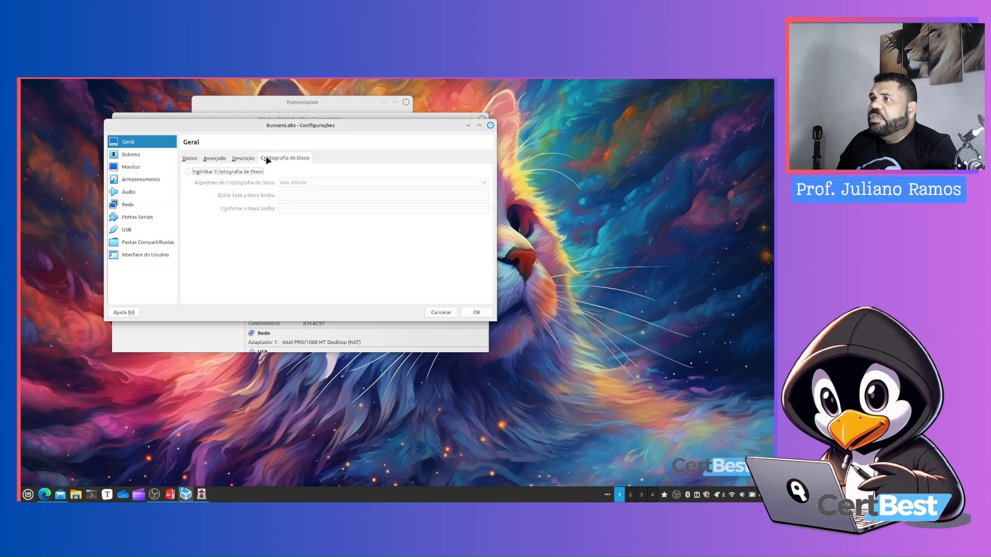
click(189, 159)
Open the System settings and remove Floppy from the boot order
click(143, 155)
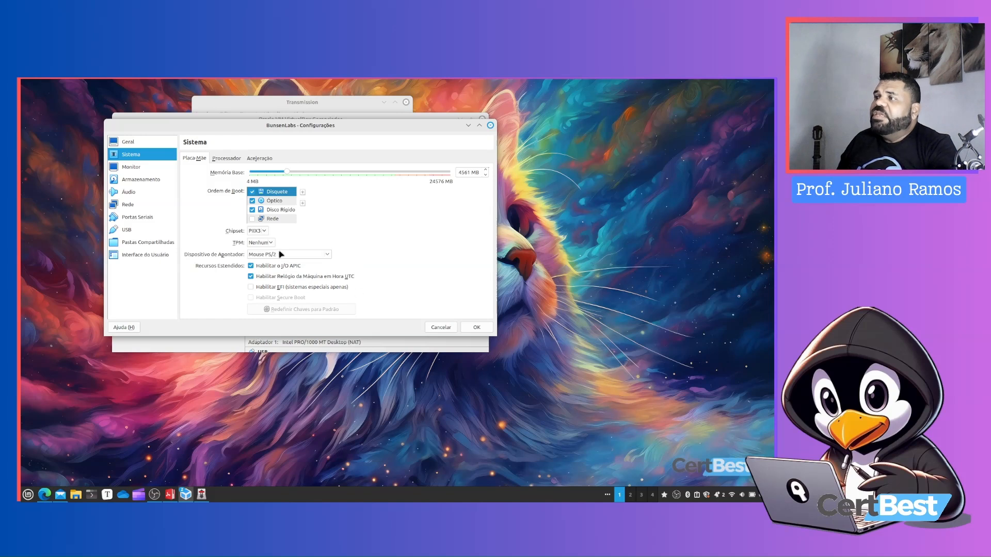
click(252, 192)
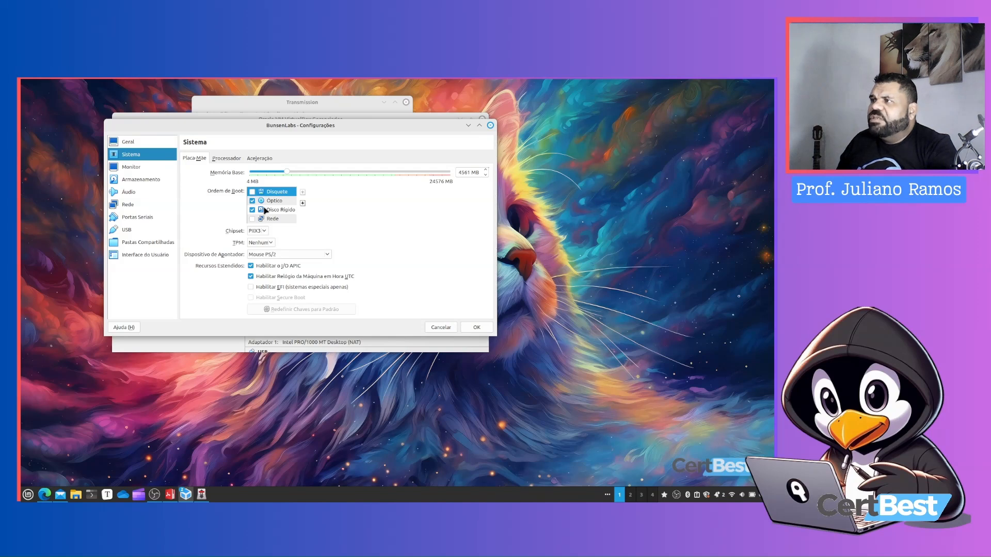
Reorder the boot order so Óptico comes first, followed by Disco Rígido
click(274, 201)
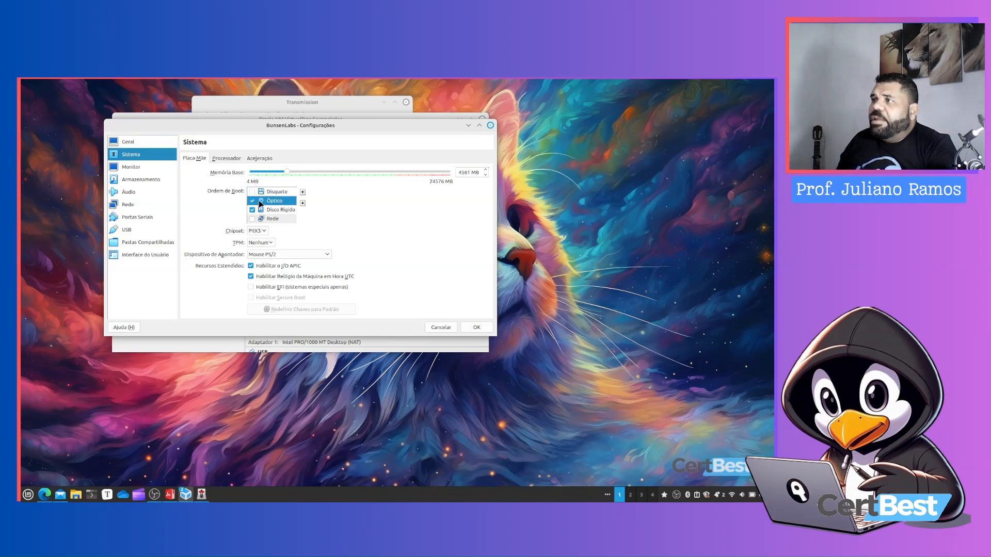
click(303, 192)
click(277, 210)
click(304, 192)
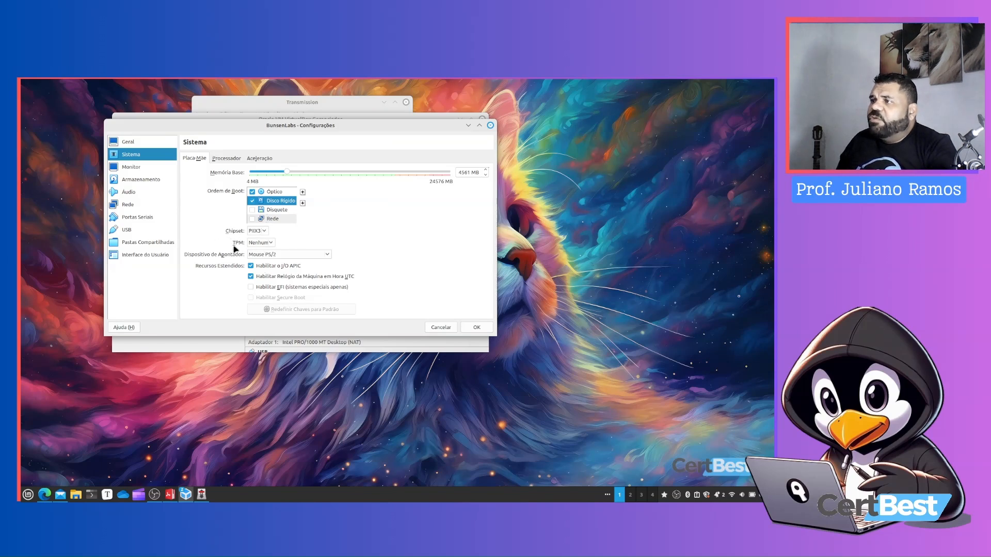
Review the TPM option and the Processador and Aceleração tabs, including the paravirtualization interface choices
click(270, 242)
click(288, 243)
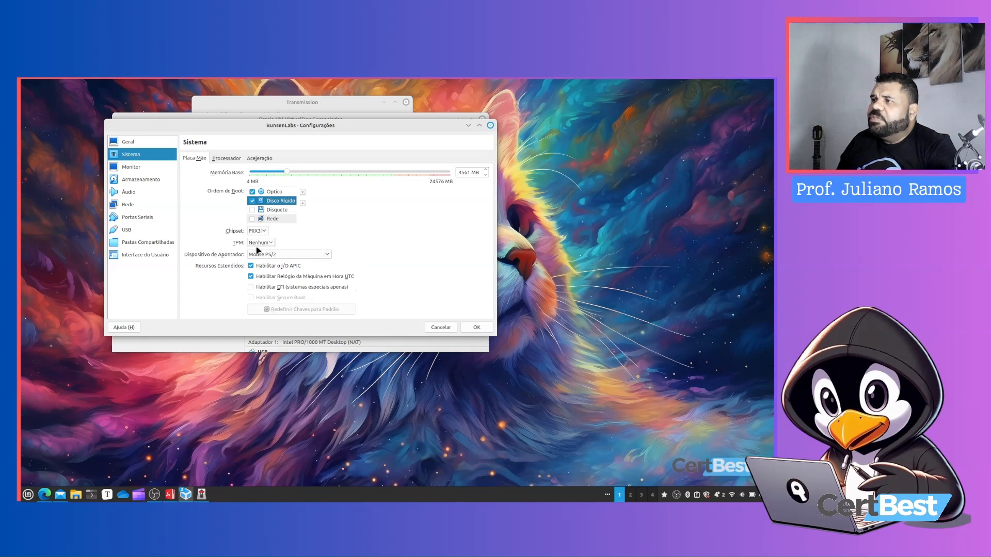
click(223, 162)
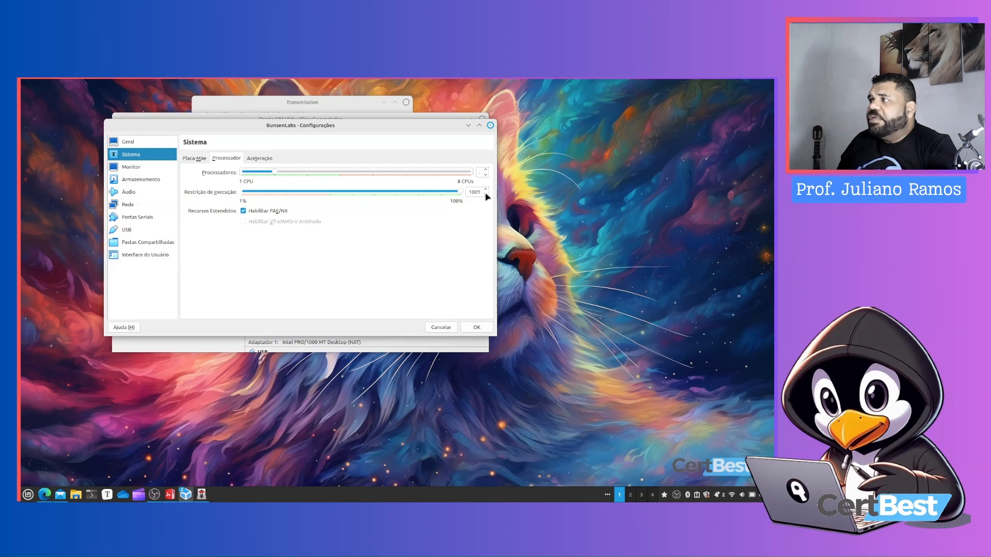
click(260, 160)
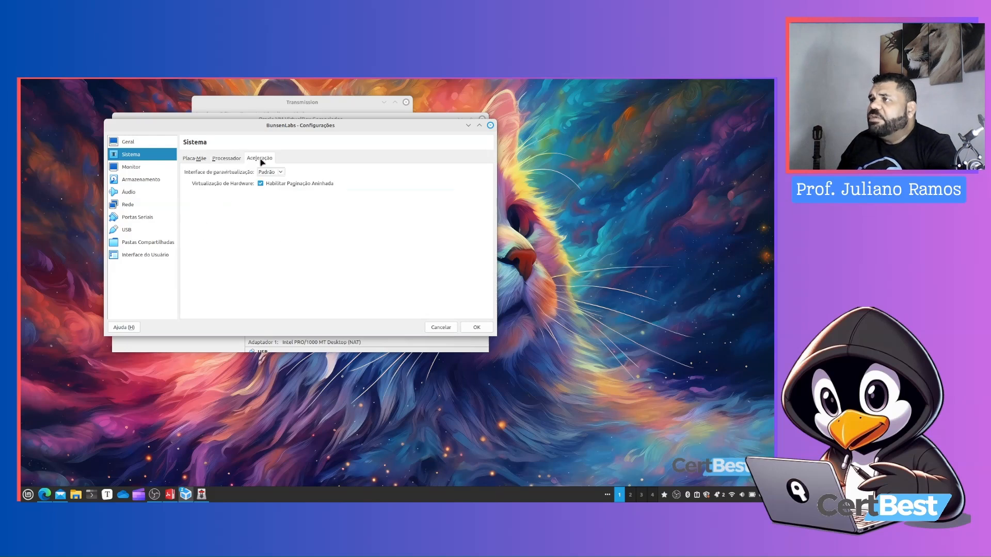
click(278, 173)
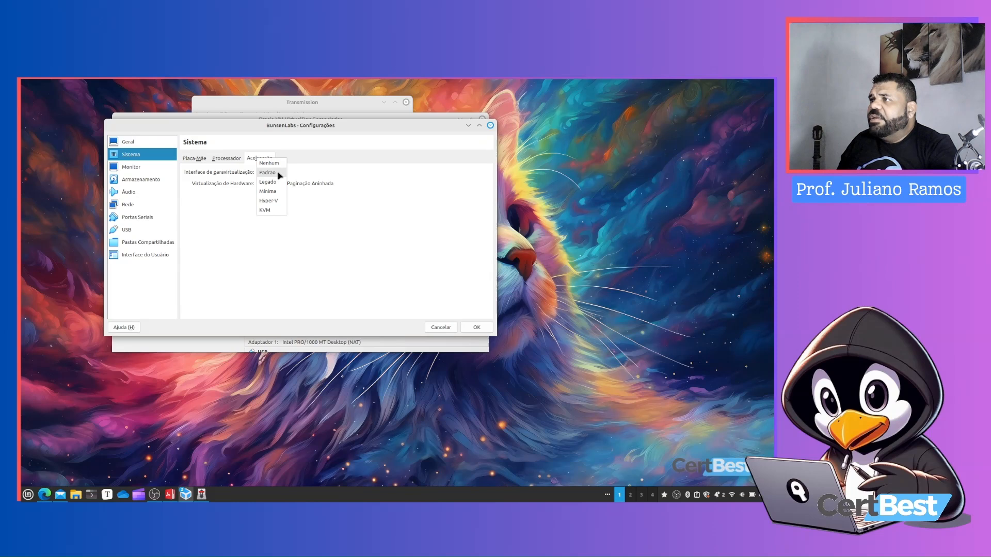
click(279, 174)
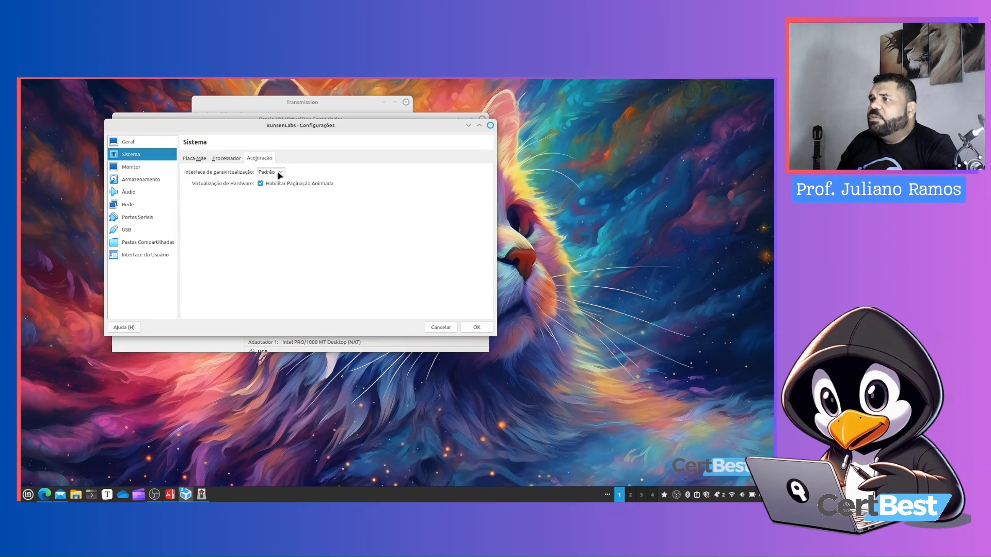
click(281, 174)
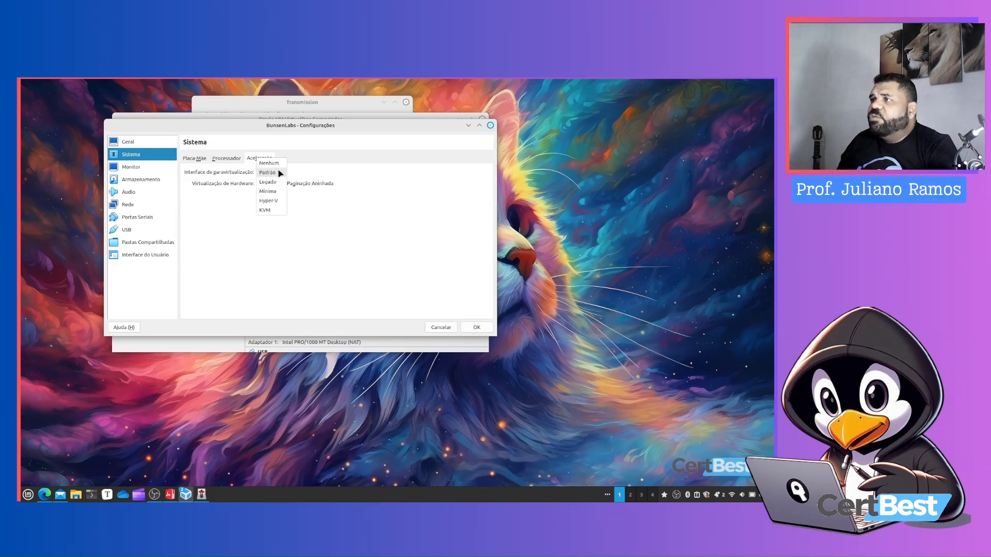
click(325, 177)
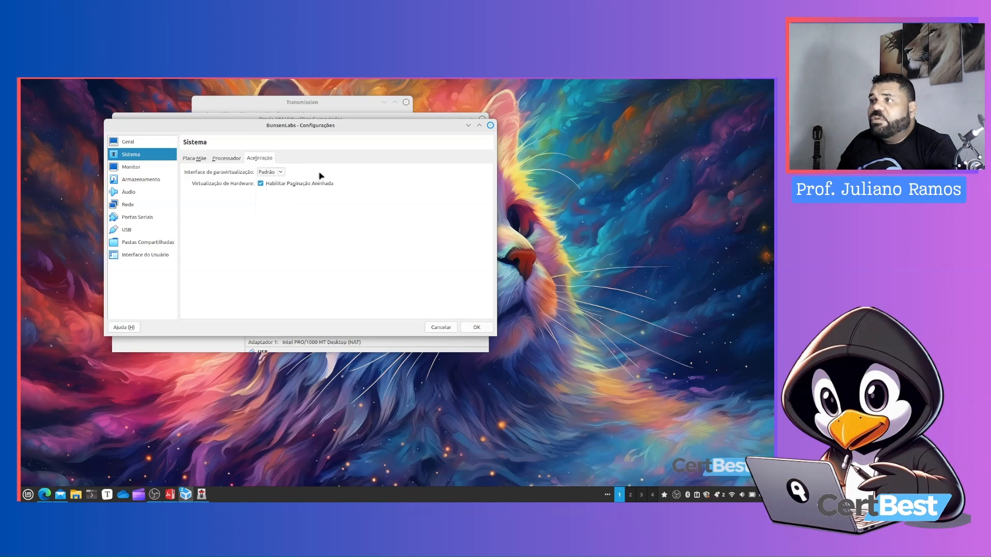
click(195, 159)
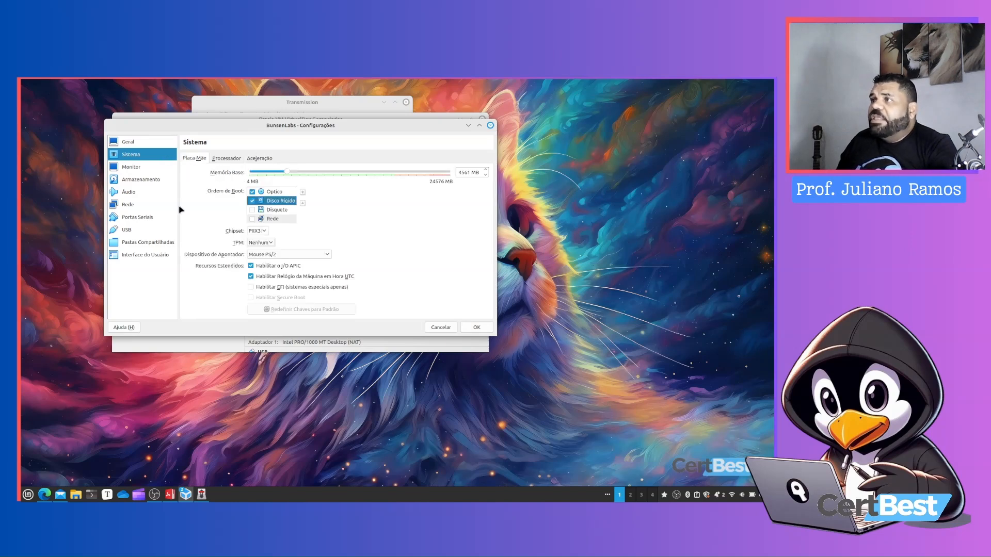
Examine the Monitor settings, trying the video memory slider and the graphics controller options
click(145, 168)
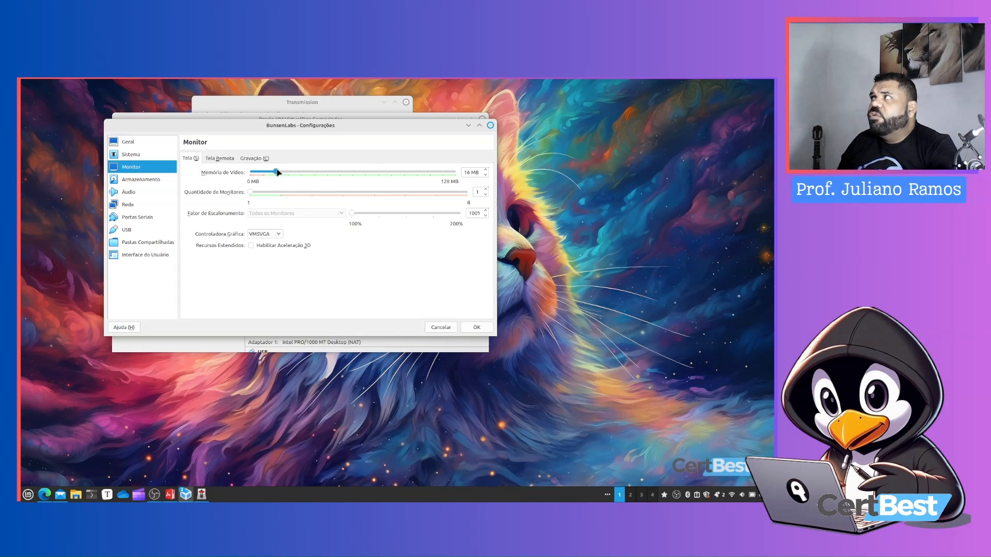
drag(277, 171, 460, 173)
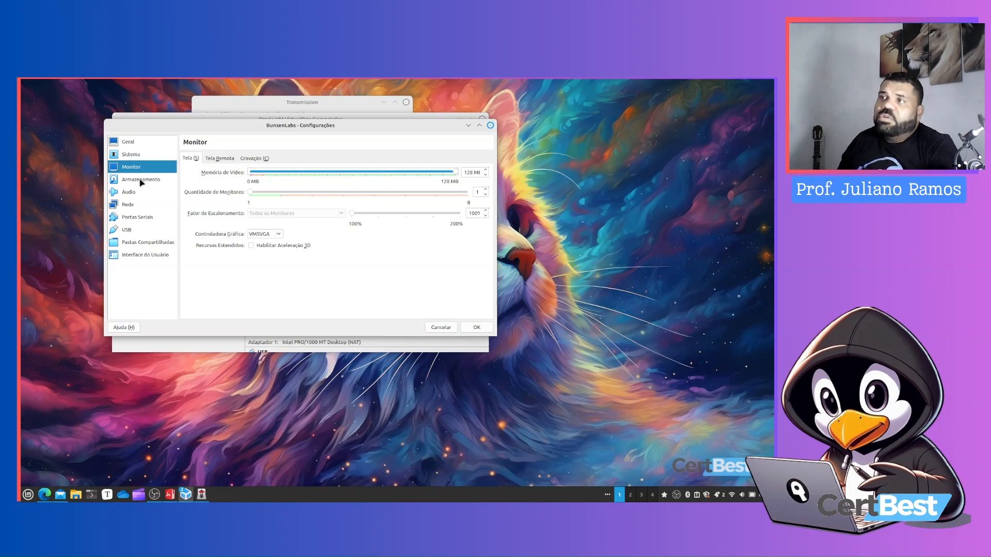
drag(455, 172, 277, 176)
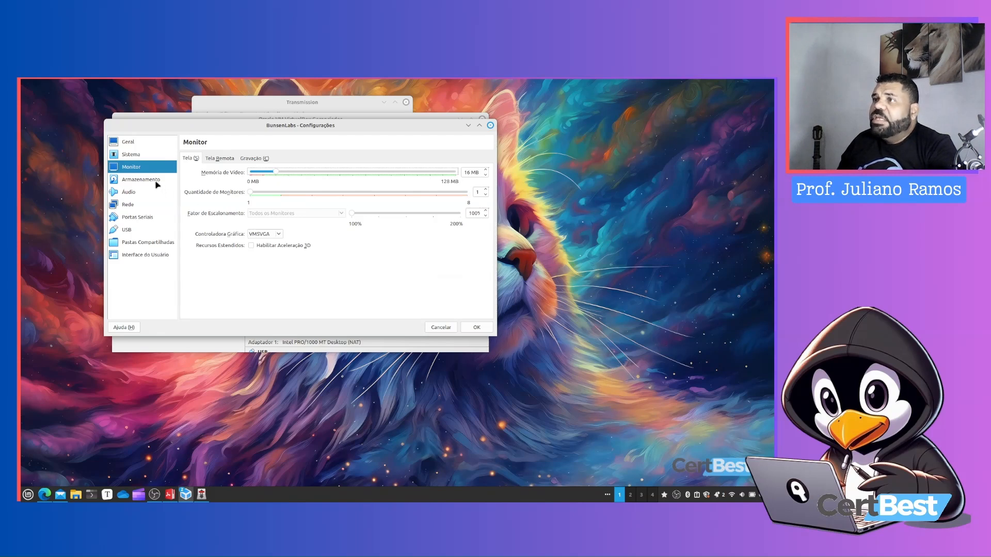
click(157, 184)
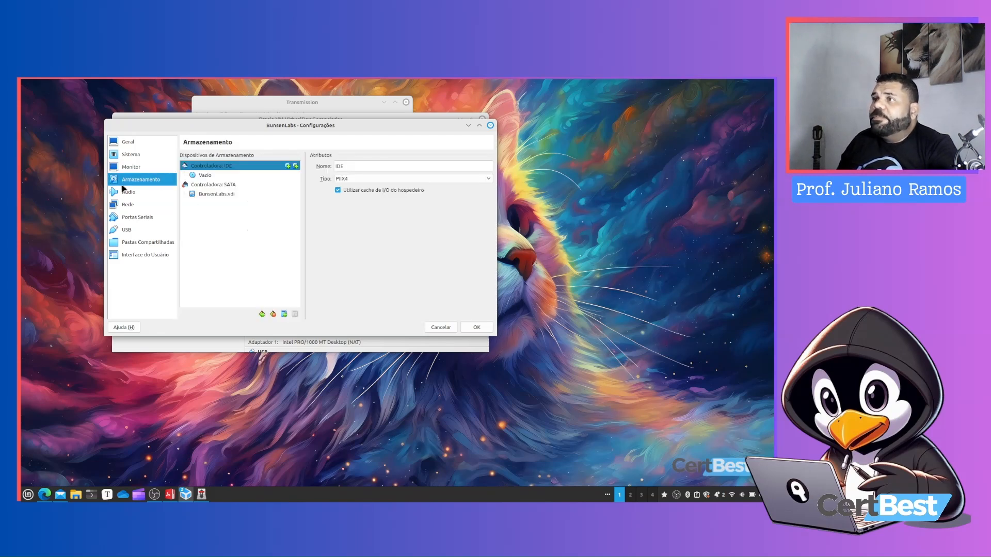
click(131, 171)
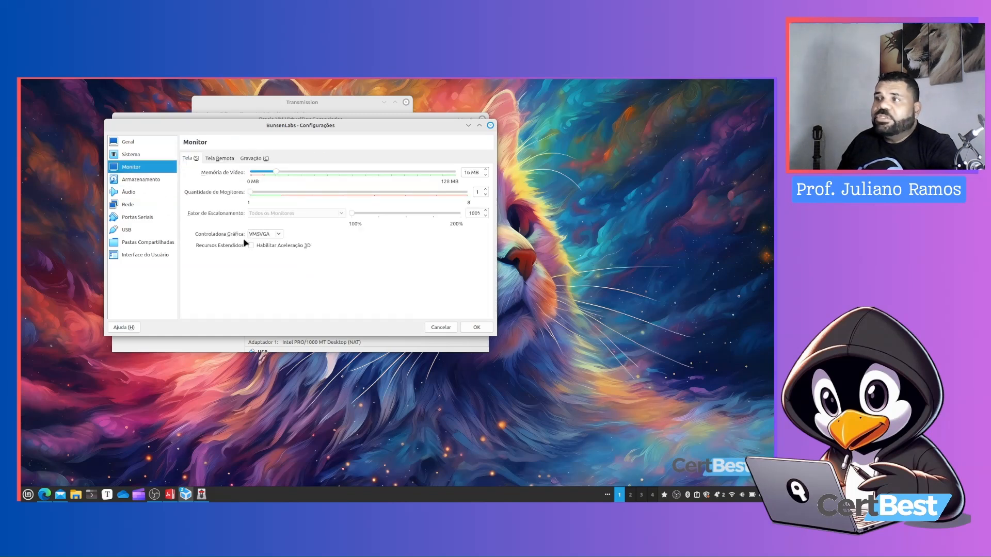
click(280, 235)
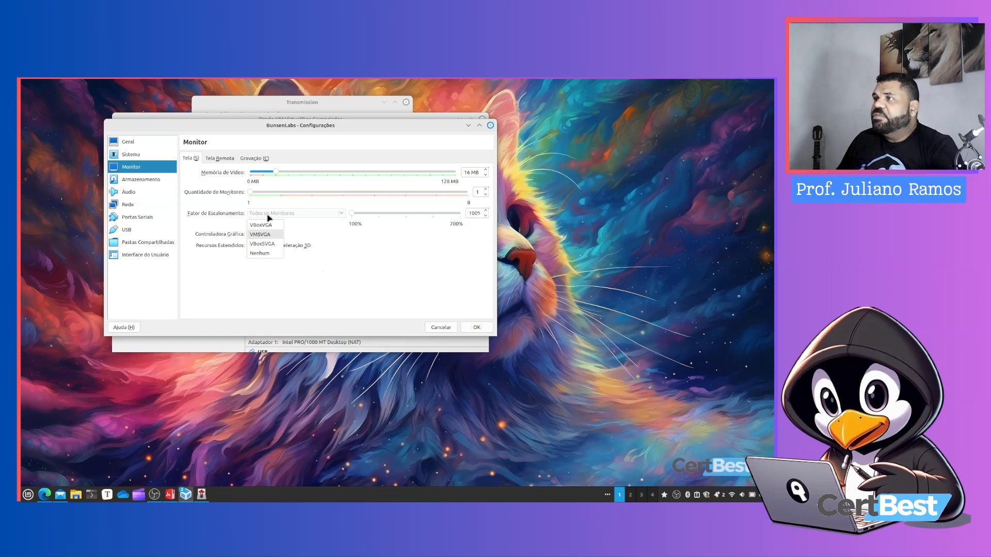
click(327, 266)
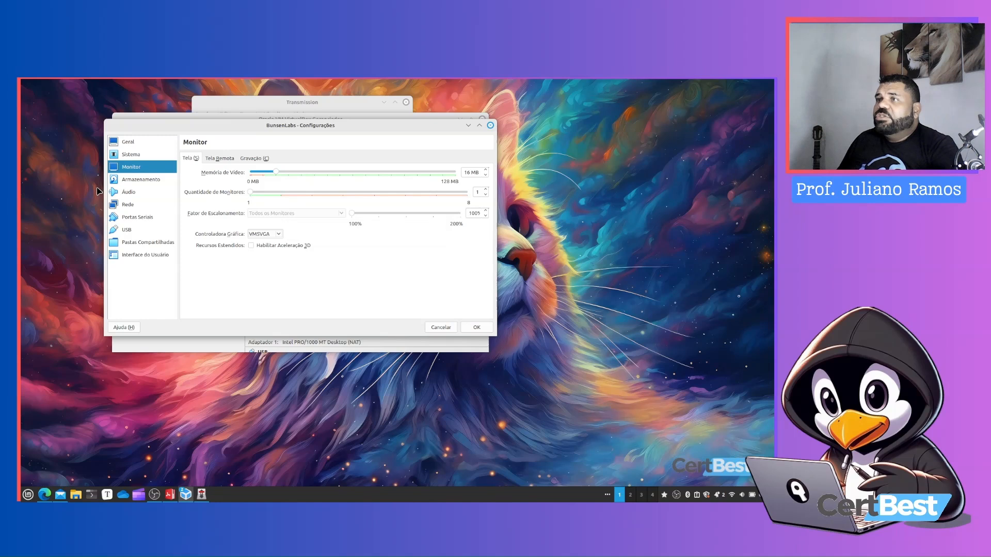
Attach the boron-1-240123-amd64.hybrid.iso image from Downloads to the empty optical drive in Storage
click(154, 185)
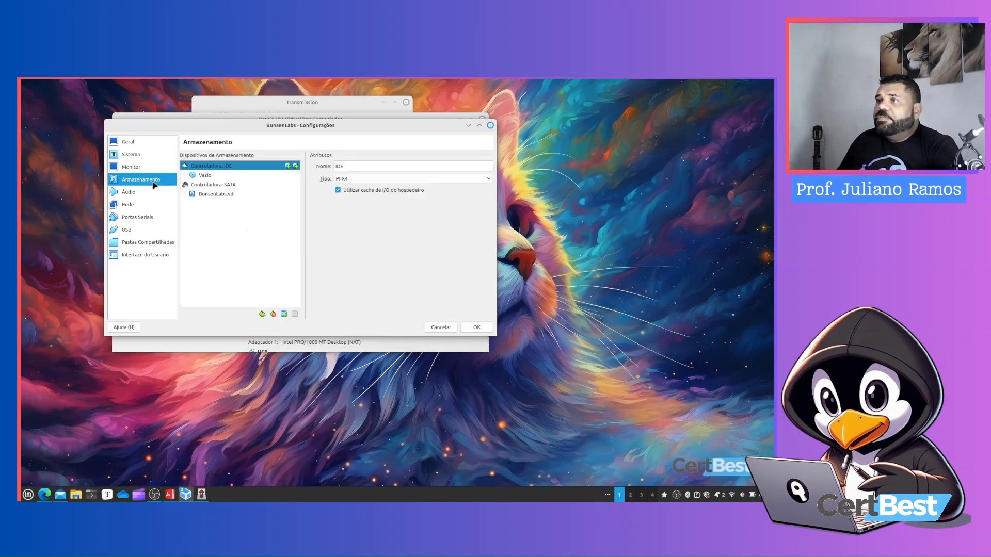
click(207, 177)
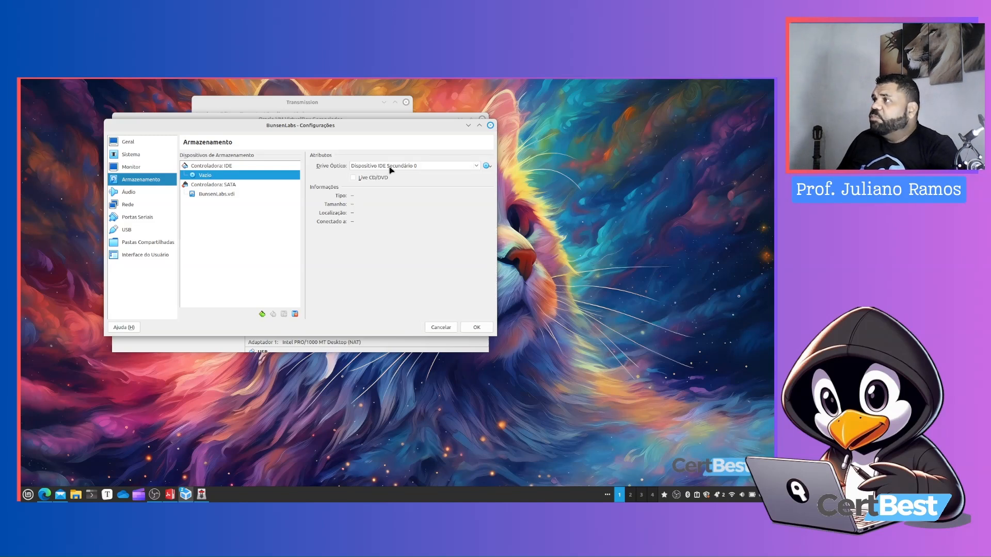
click(487, 166)
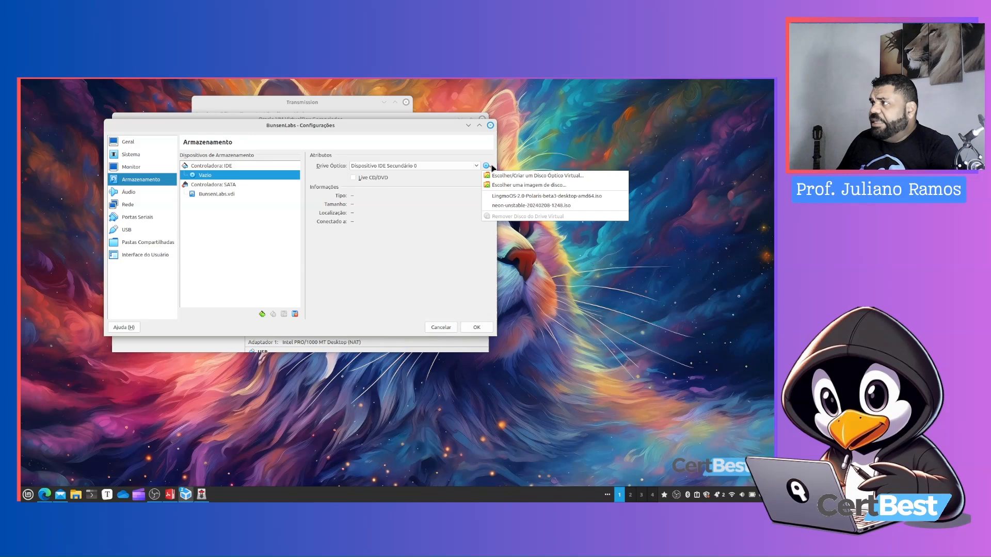
click(515, 185)
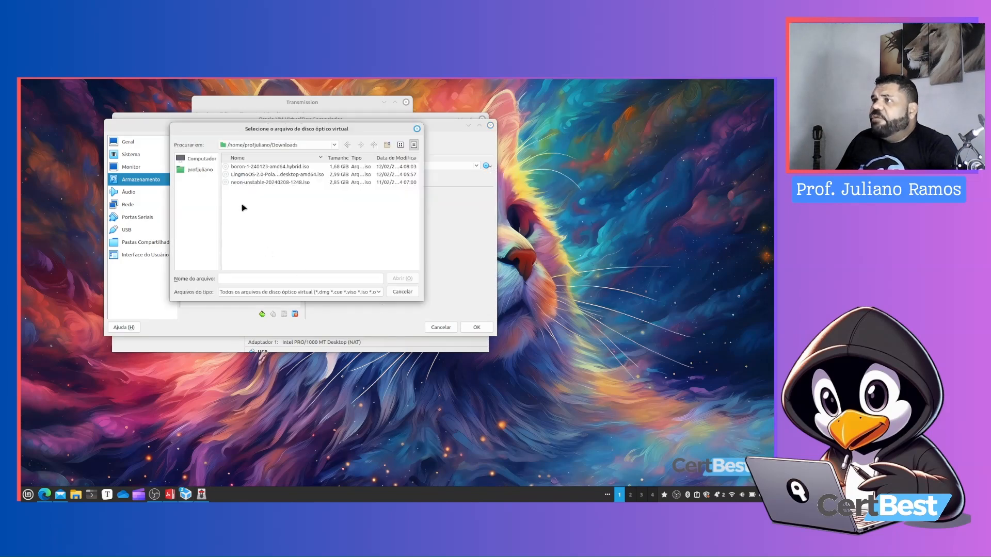
double_click(235, 168)
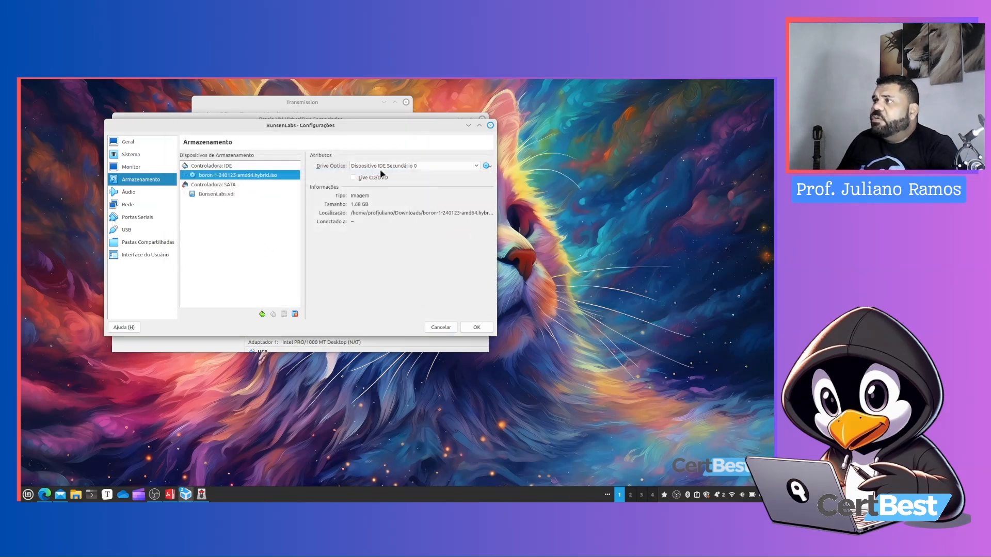
Check the torrent in Transmission, then review the Audio and Network adapter connection settings
click(289, 106)
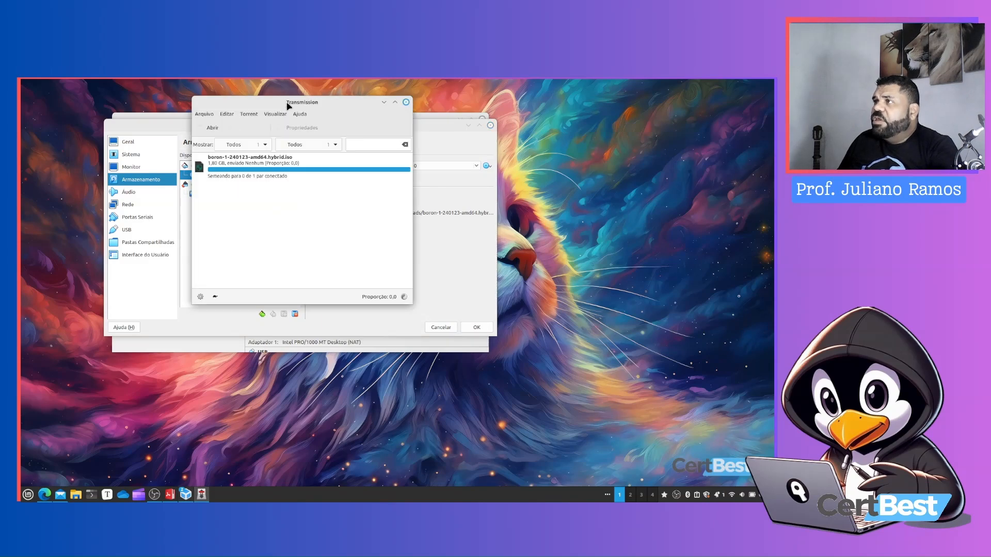
click(384, 103)
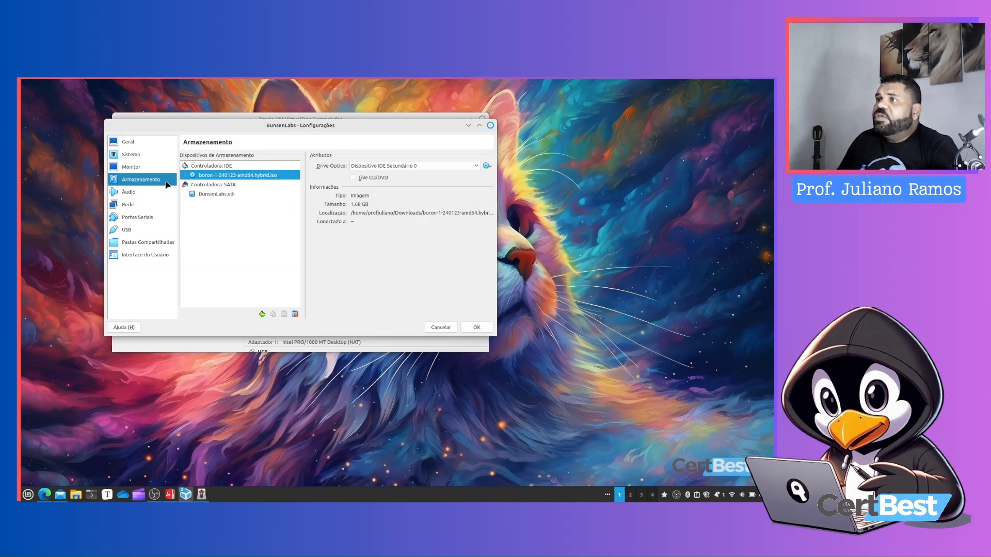
click(130, 192)
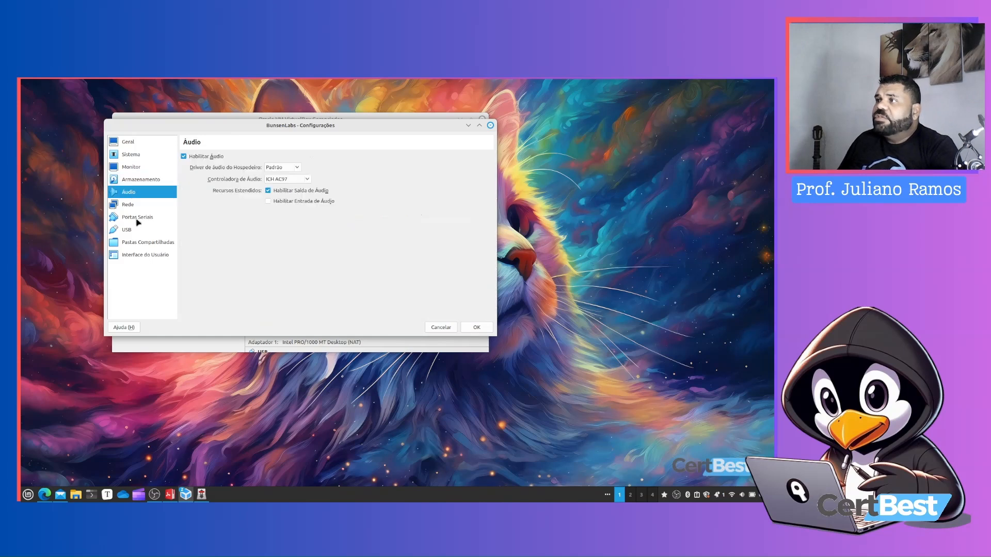
click(127, 206)
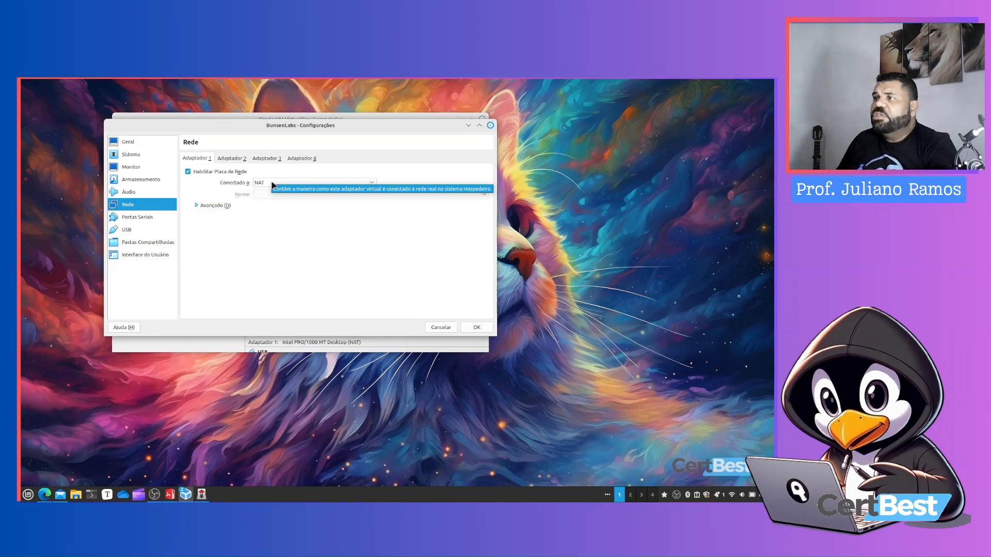
click(273, 185)
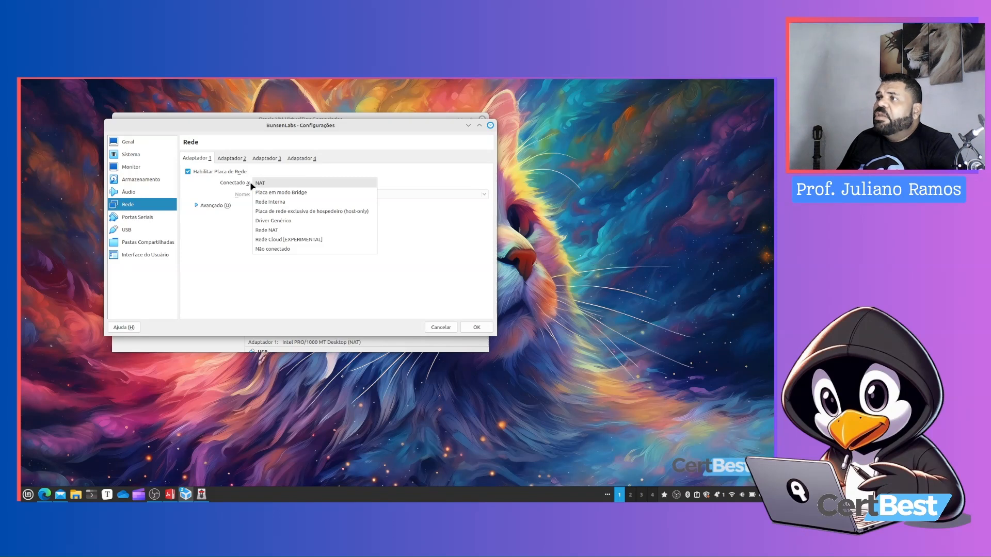
click(284, 176)
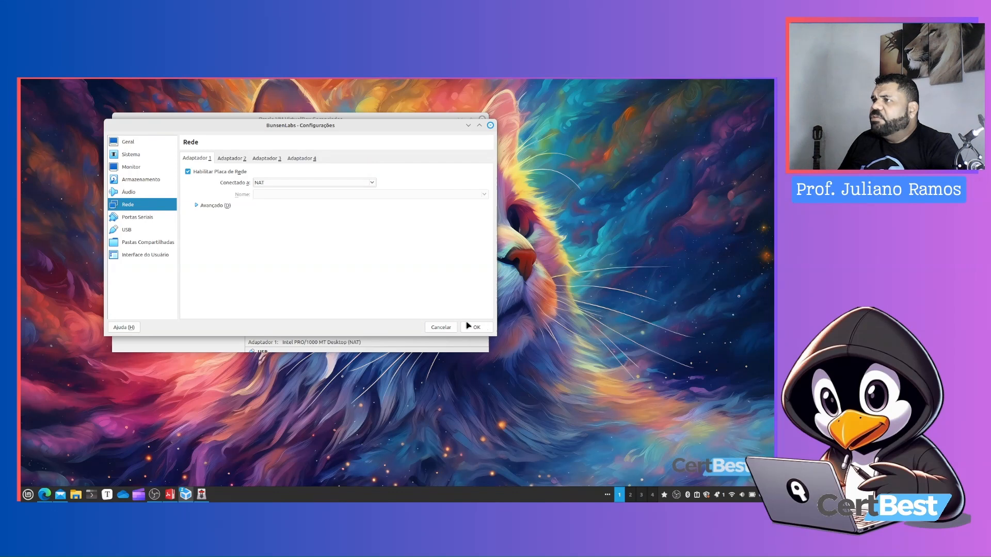
Review the Serial Ports, USB and User Interface settings of the machine
click(164, 230)
click(156, 219)
click(144, 231)
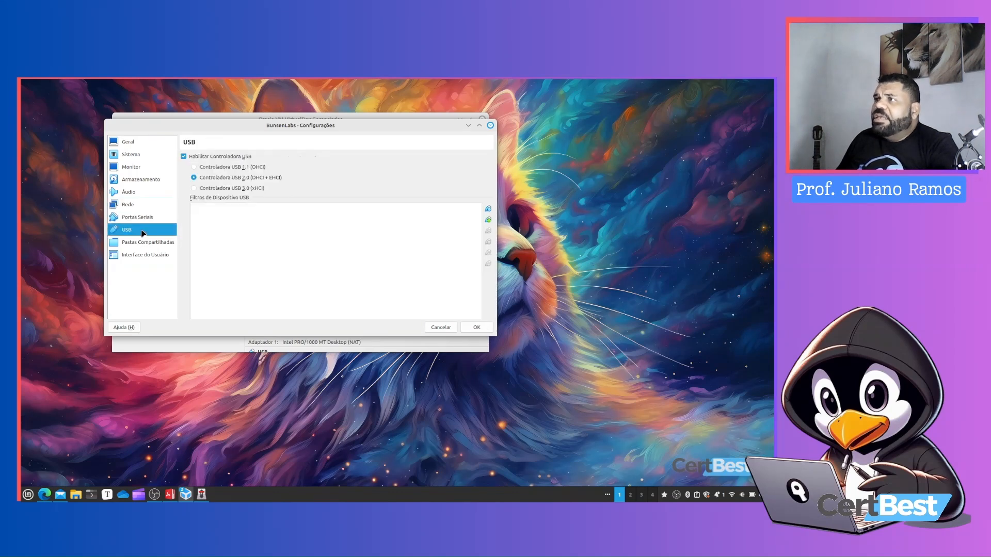
click(140, 254)
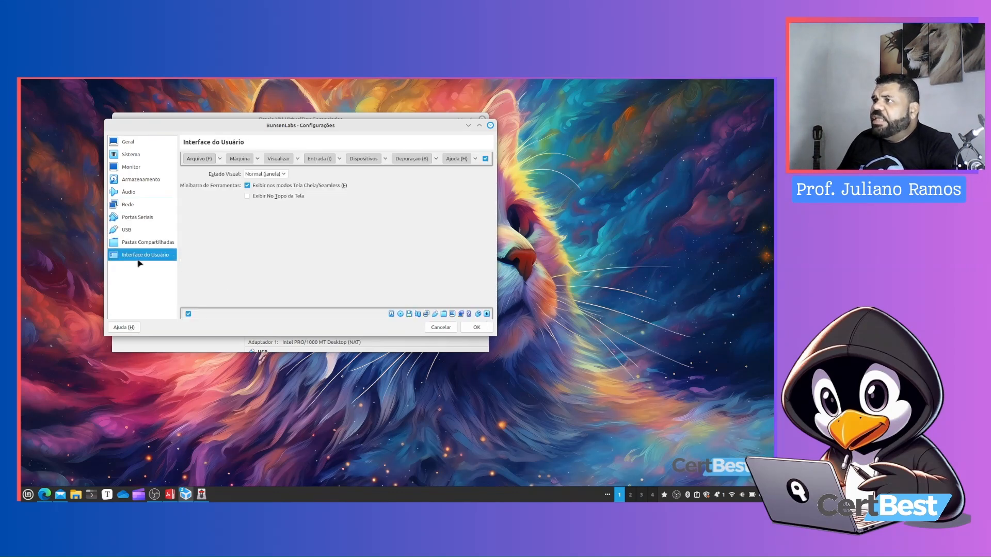
Add the home Público folder as a shared folder mounted at /compartilhado with auto-mount, and save the machine settings
click(133, 243)
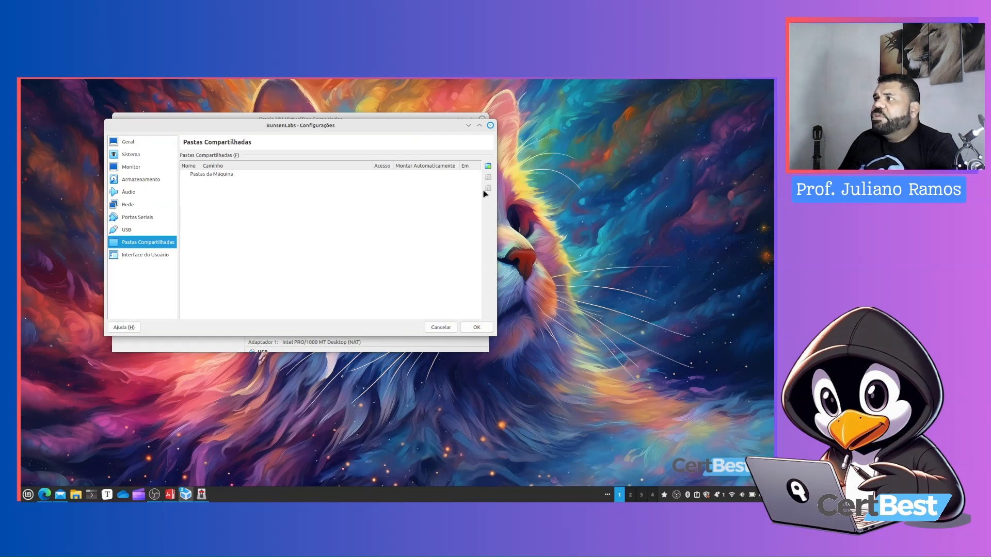
click(488, 166)
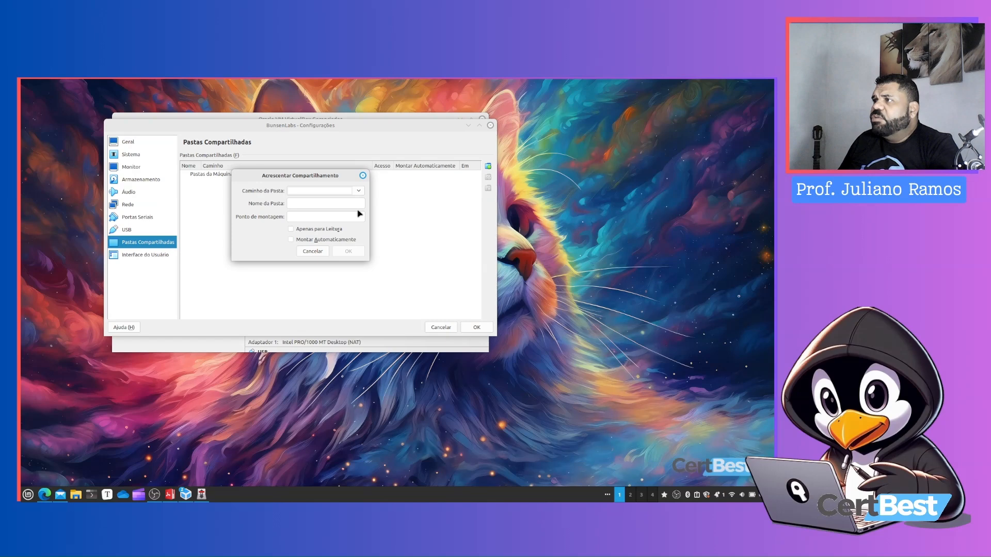
click(357, 191)
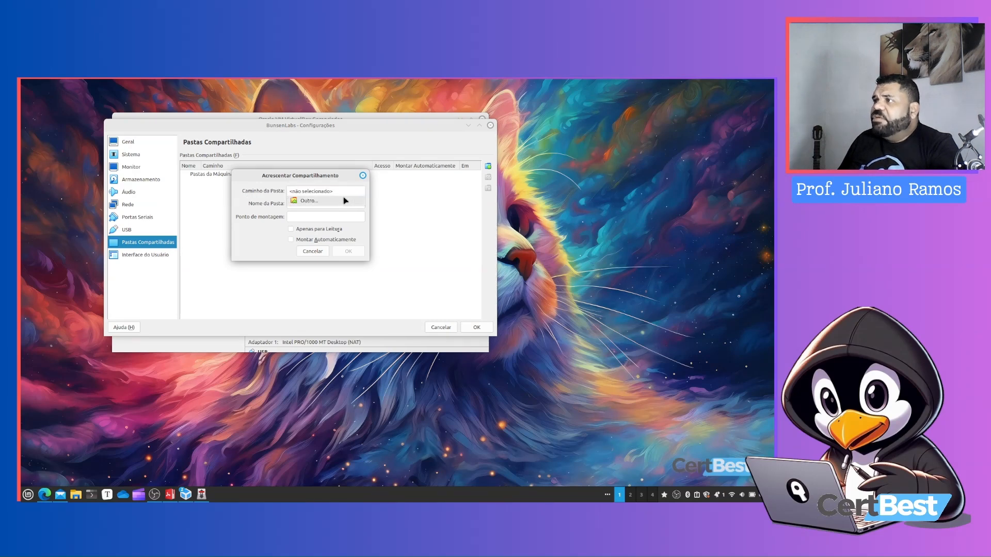
click(346, 201)
click(248, 215)
click(243, 204)
click(242, 210)
click(399, 266)
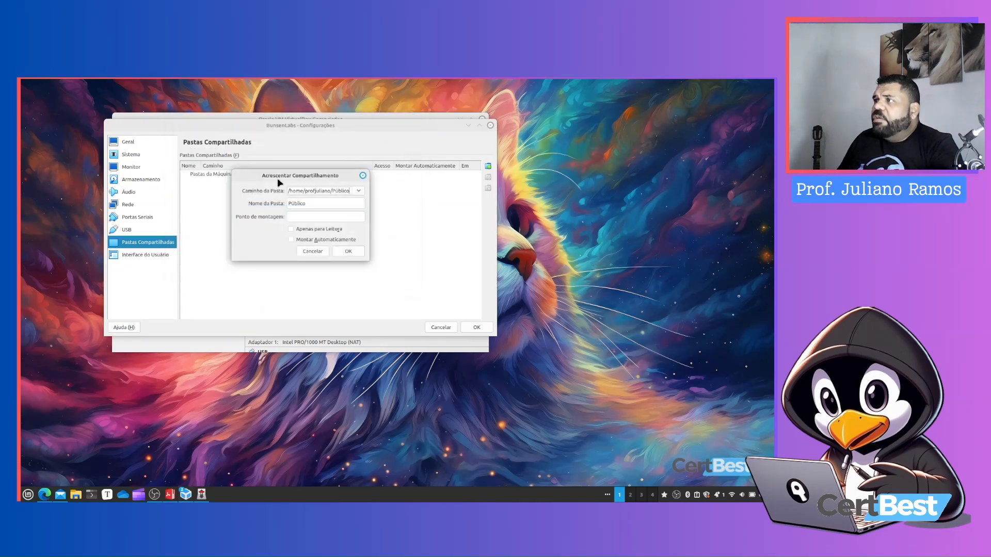
click(308, 216)
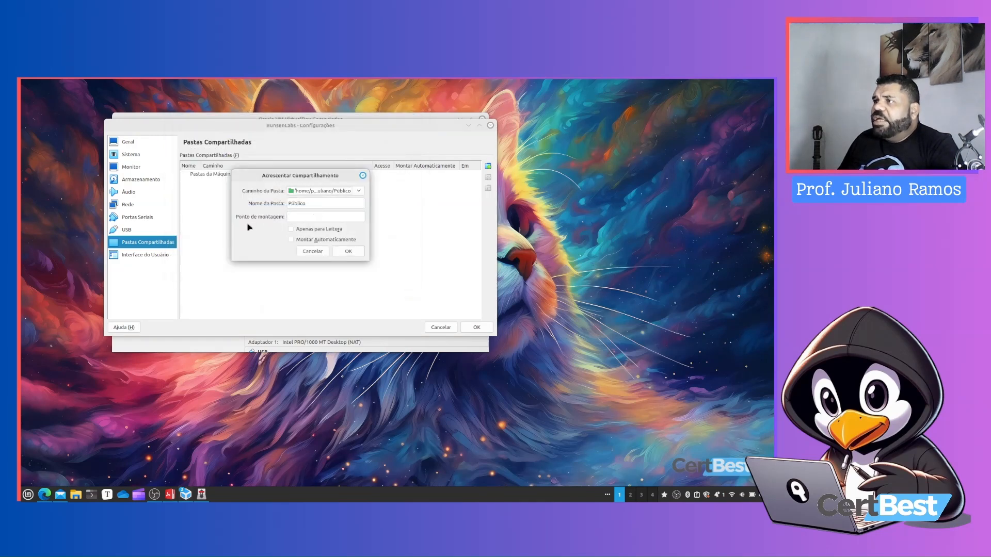
text(/)
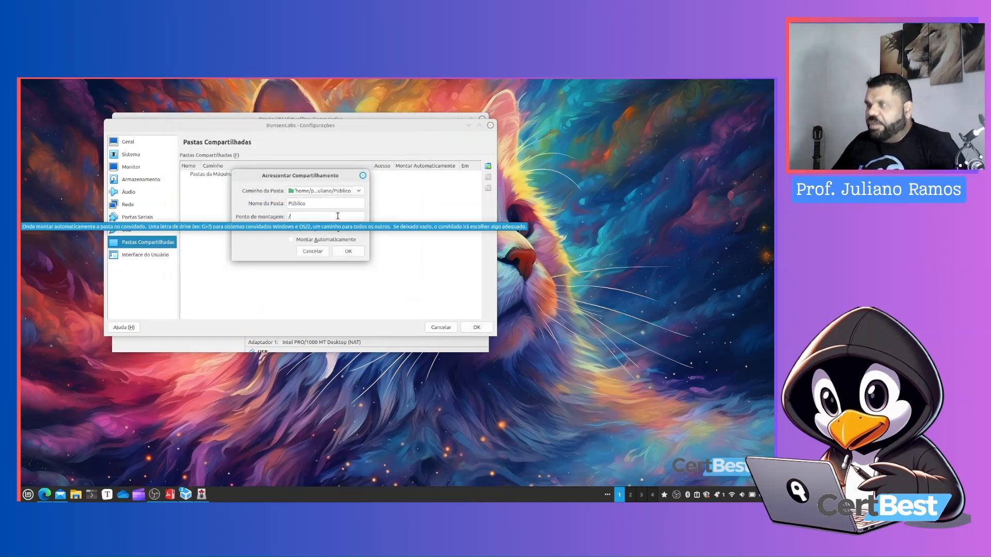
text(compartilhado)
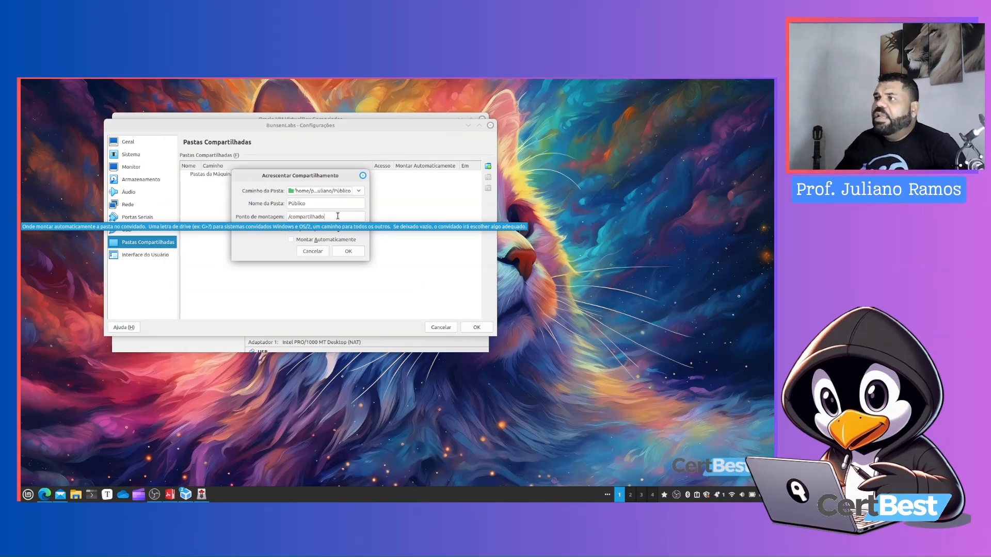
click(314, 242)
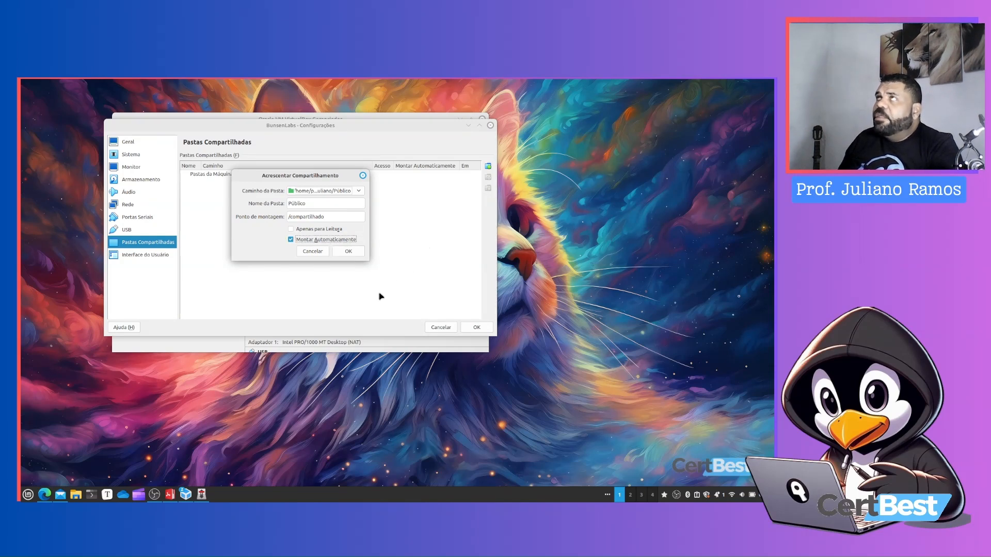
click(348, 252)
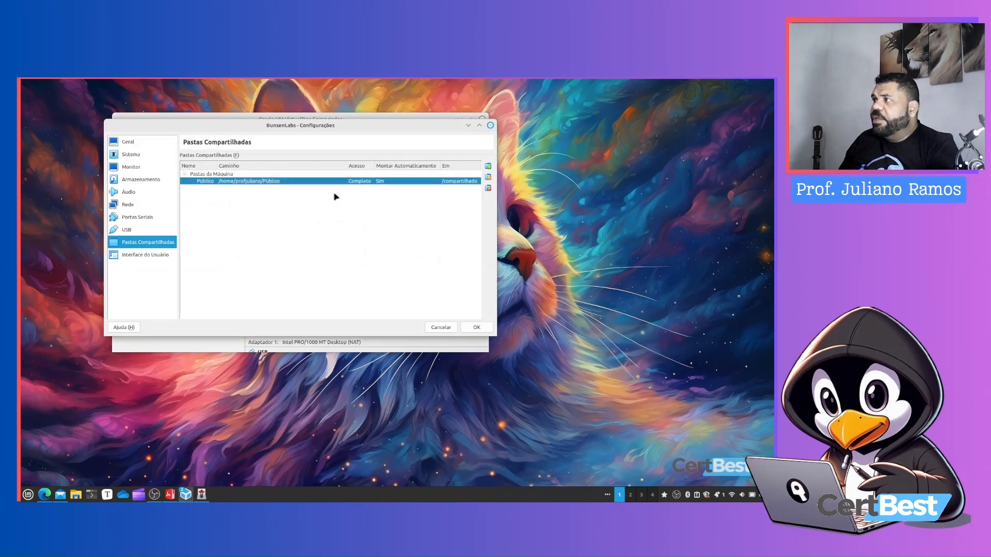
click(481, 333)
Start the BunsenLabs virtual machine and boot the Live system (amd64) entry from the boot menu
click(380, 143)
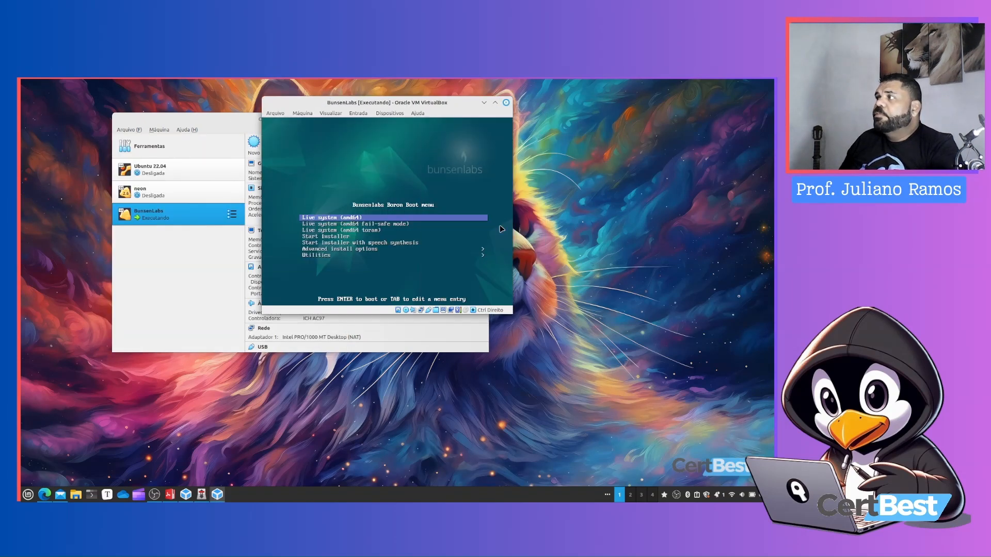
key(Down)
key(Down)
key(Down)
key(Up)
key(Up)
key(Up)
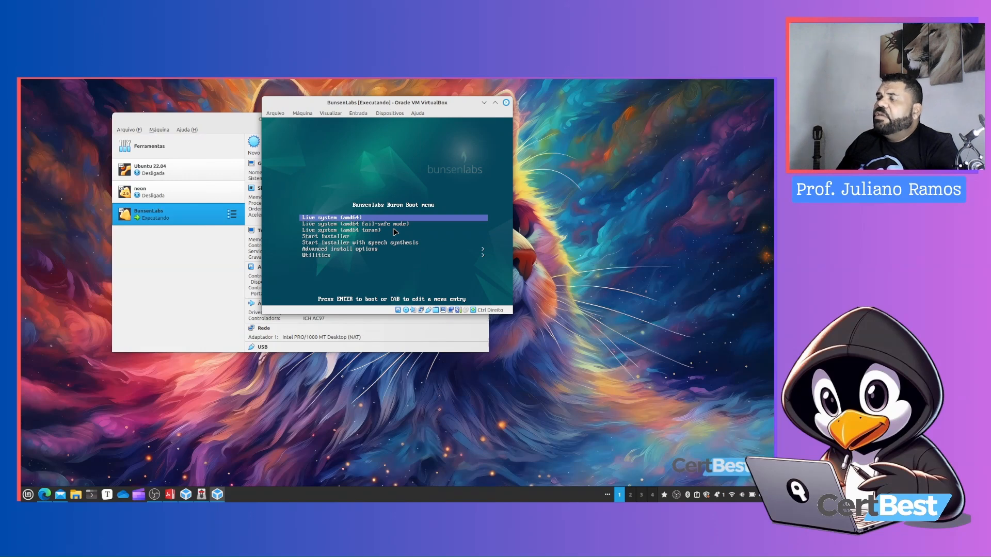
key(Return)
Move the VM window and switch it to scaled mode from the View menu
drag(401, 102, 282, 145)
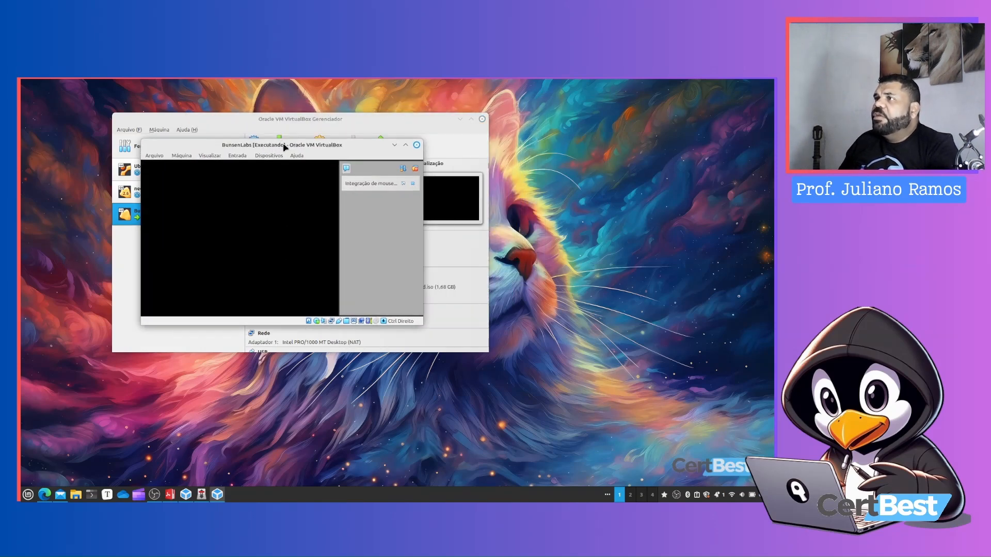
click(416, 168)
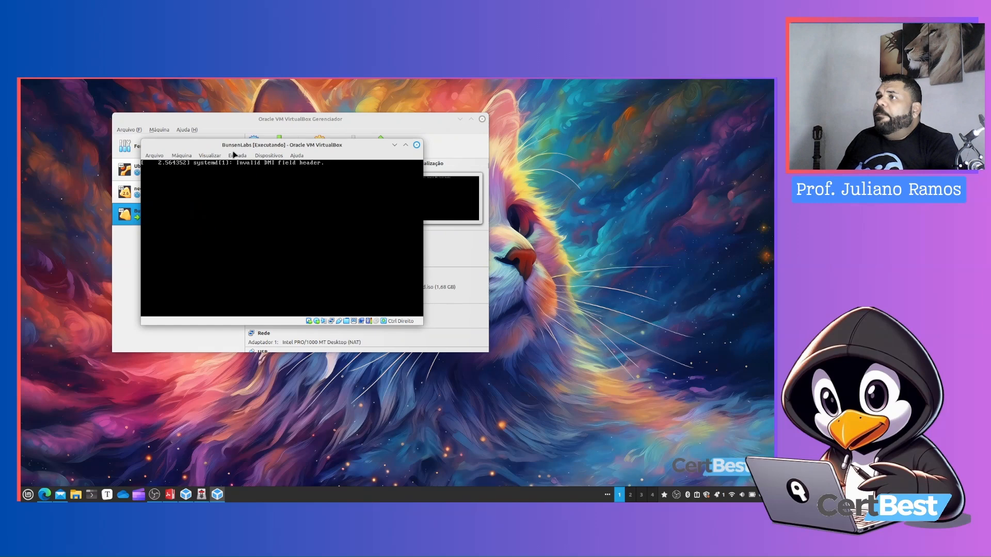
click(202, 157)
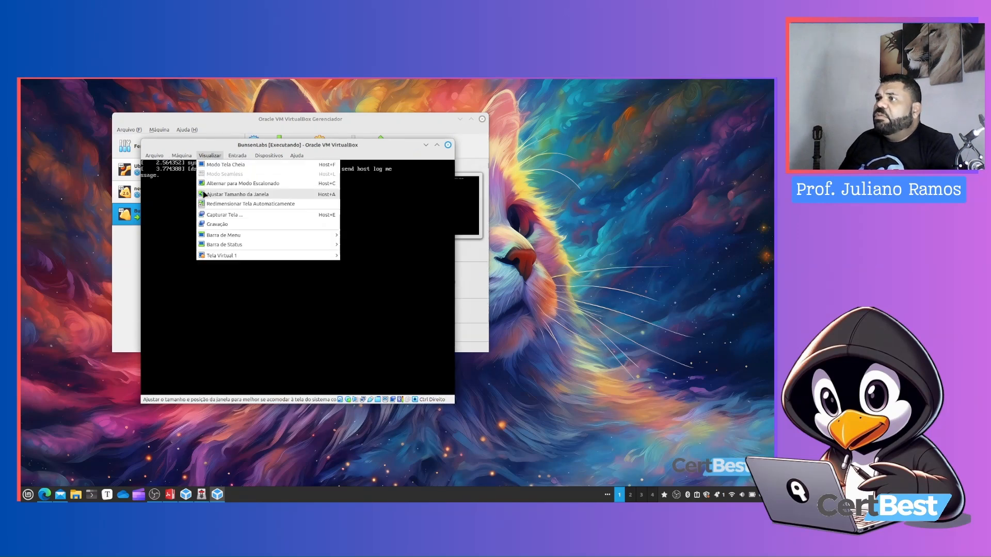
click(227, 184)
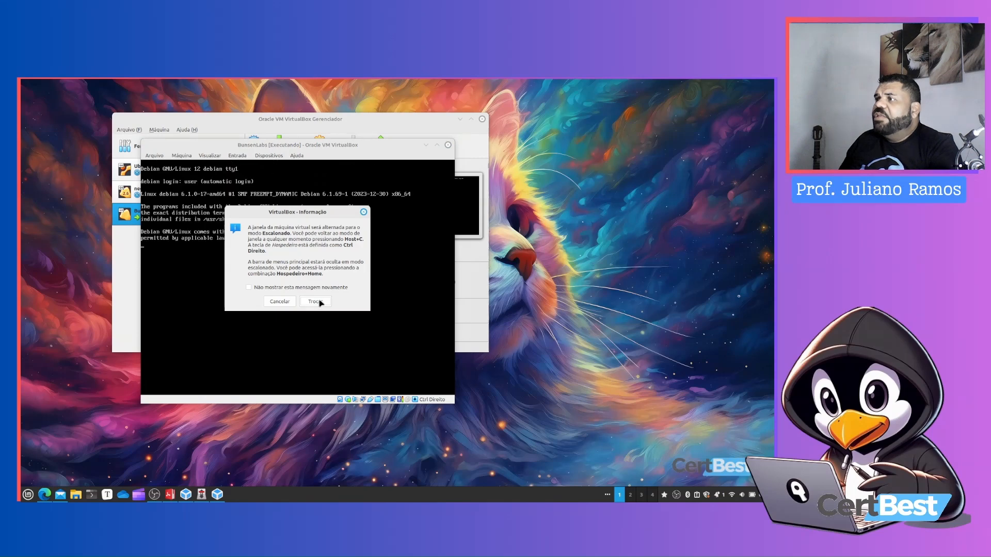
click(315, 301)
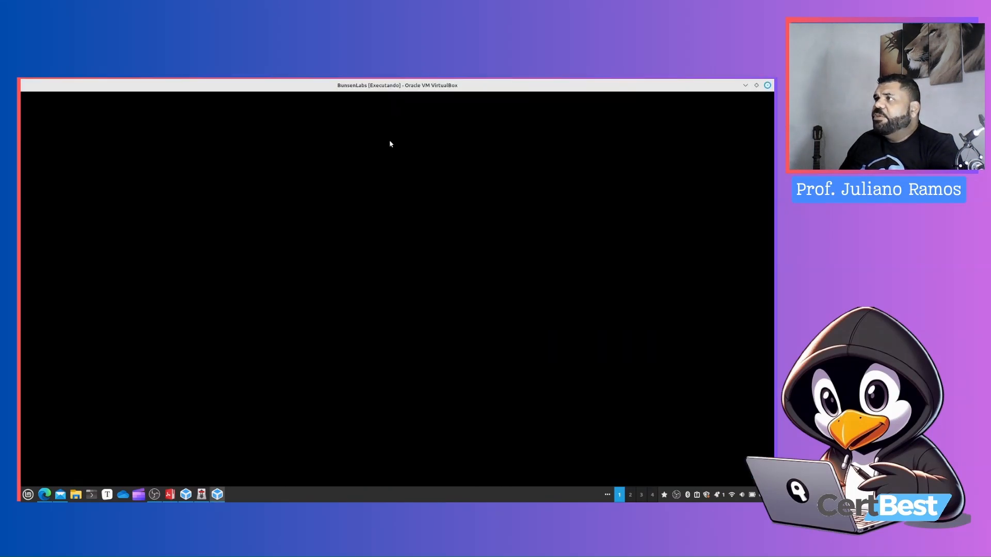
double_click(392, 88)
double_click(309, 144)
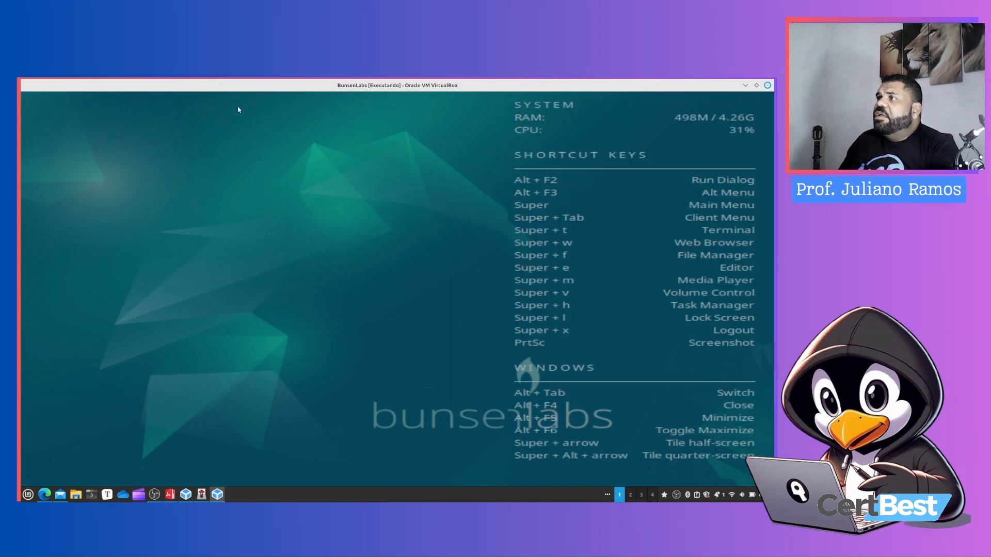
double_click(361, 85)
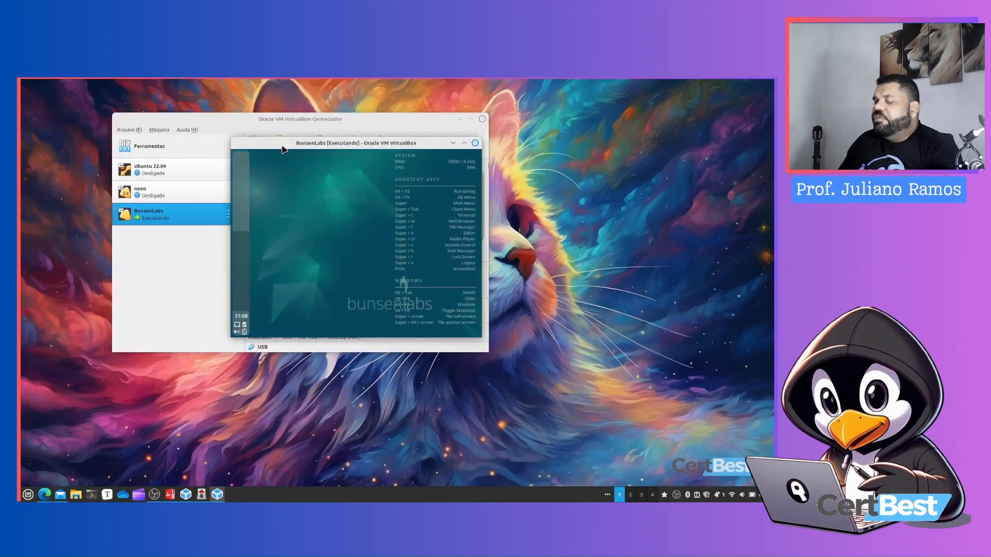
key(Control_R+f)
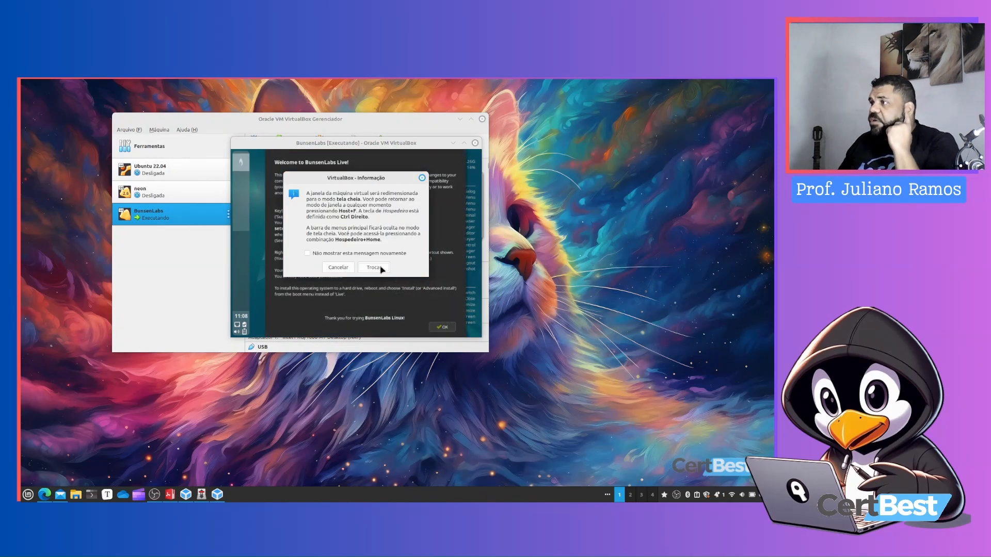
click(375, 268)
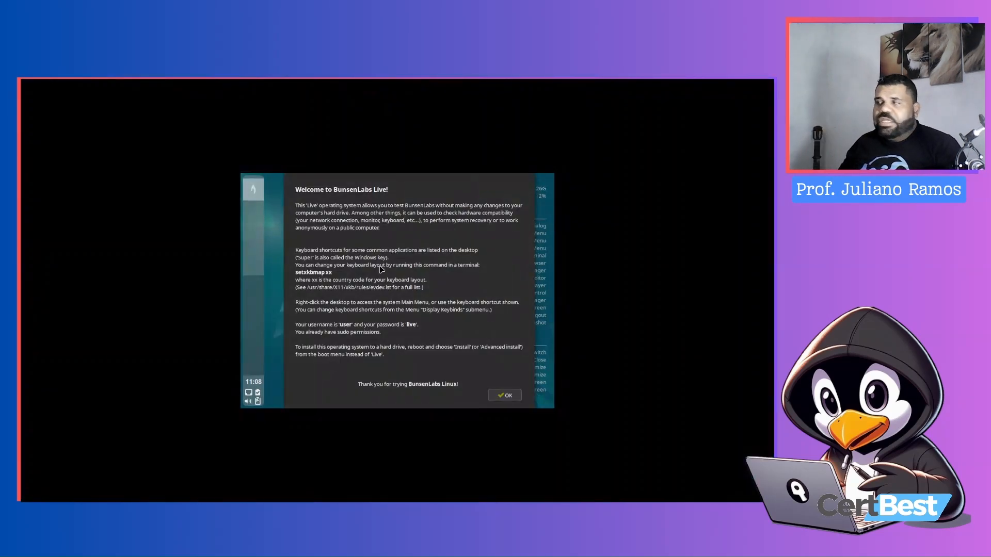
key(Control_R+f)
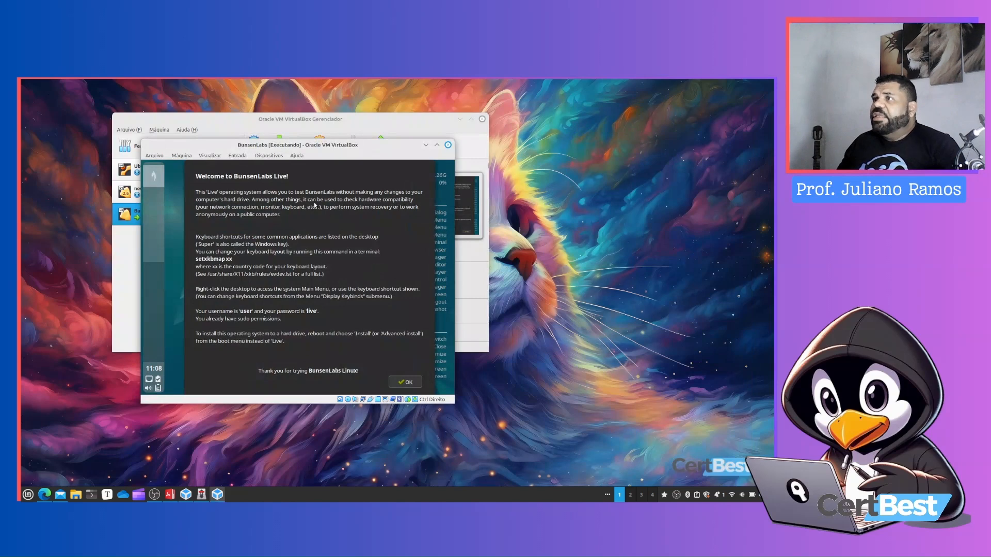
Change the VM's display mode from the View menu and confirm the switch
click(208, 157)
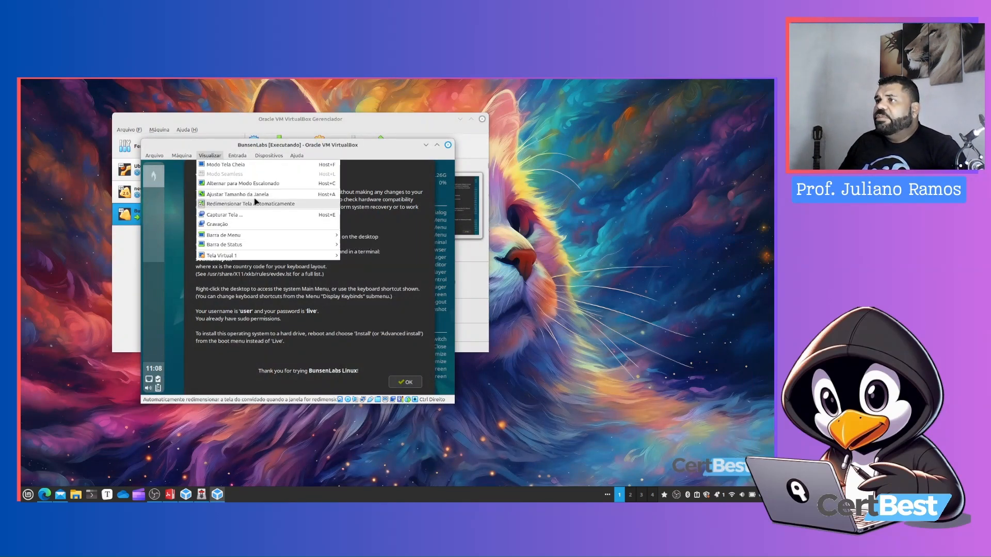
click(245, 183)
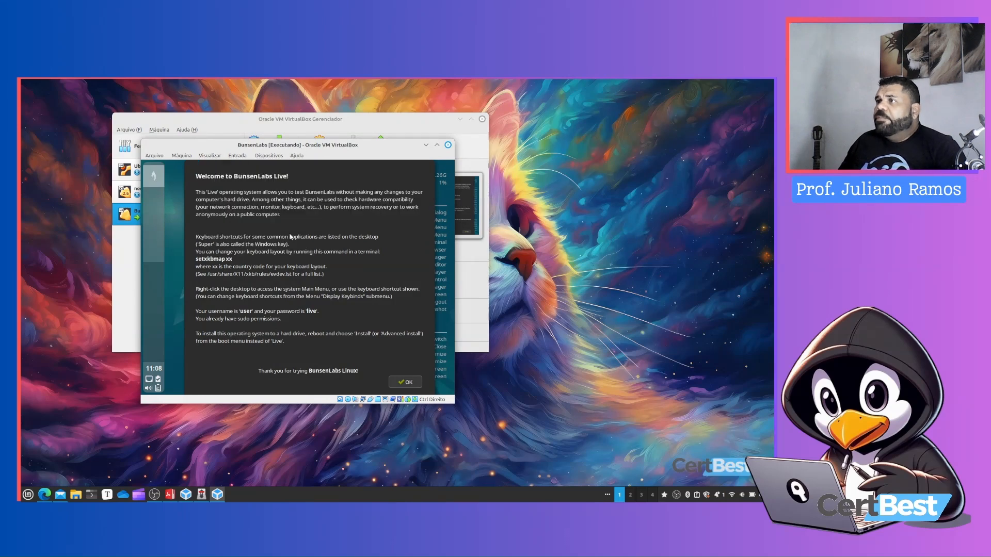
key(Return)
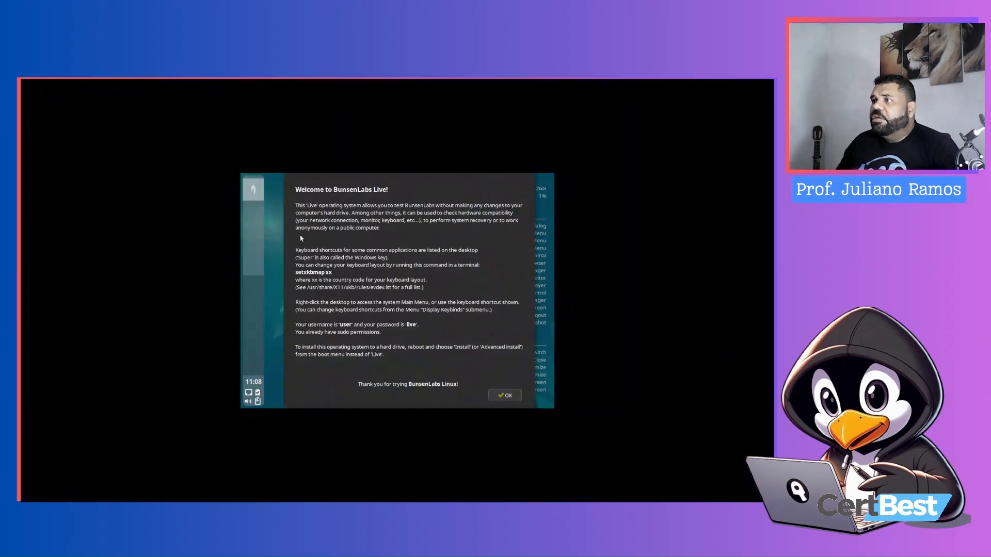
Close the BunsenLabs welcome window and open the ARandR screen layout editor from the desktop's User Settings > Display menu
click(504, 395)
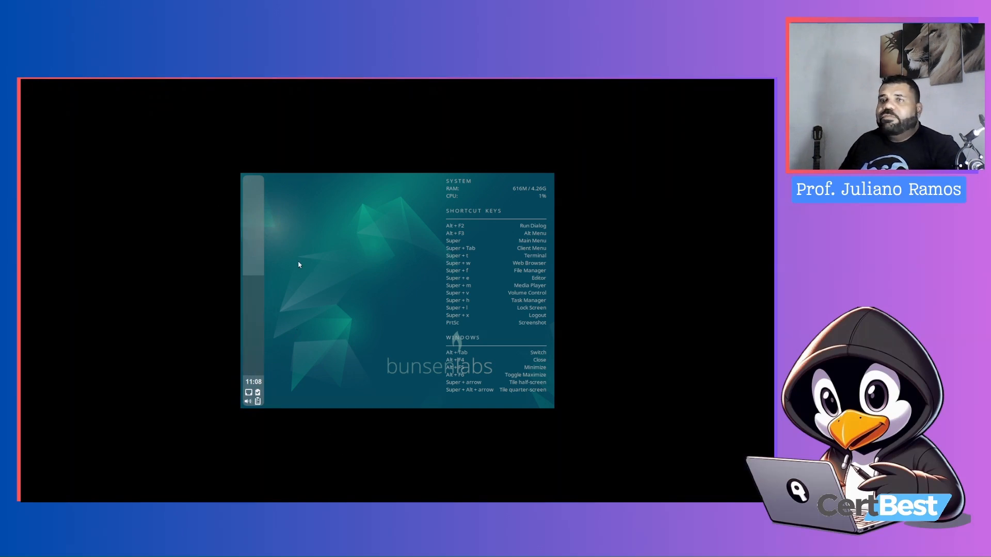
right_click(309, 193)
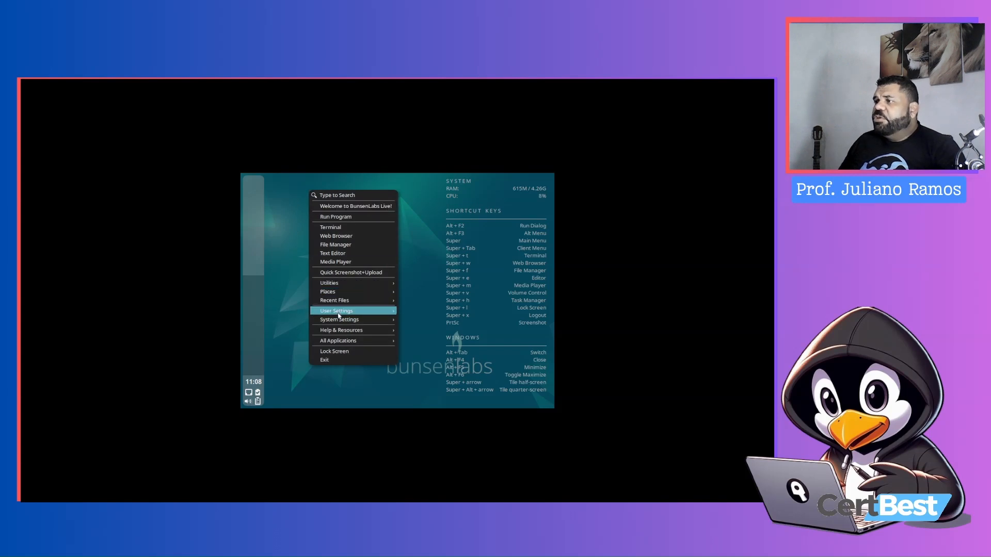
click(305, 178)
right_click(305, 177)
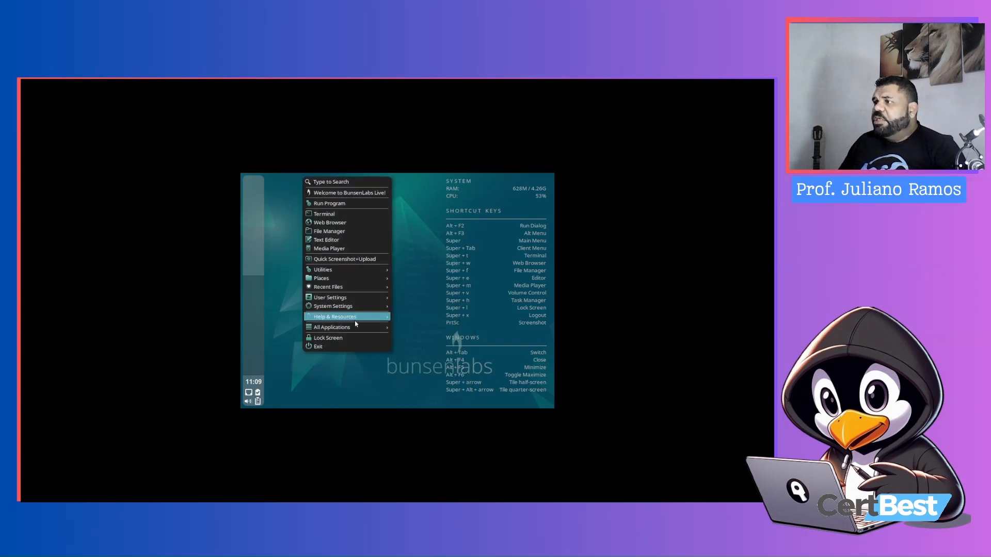
mouse_move(351, 298)
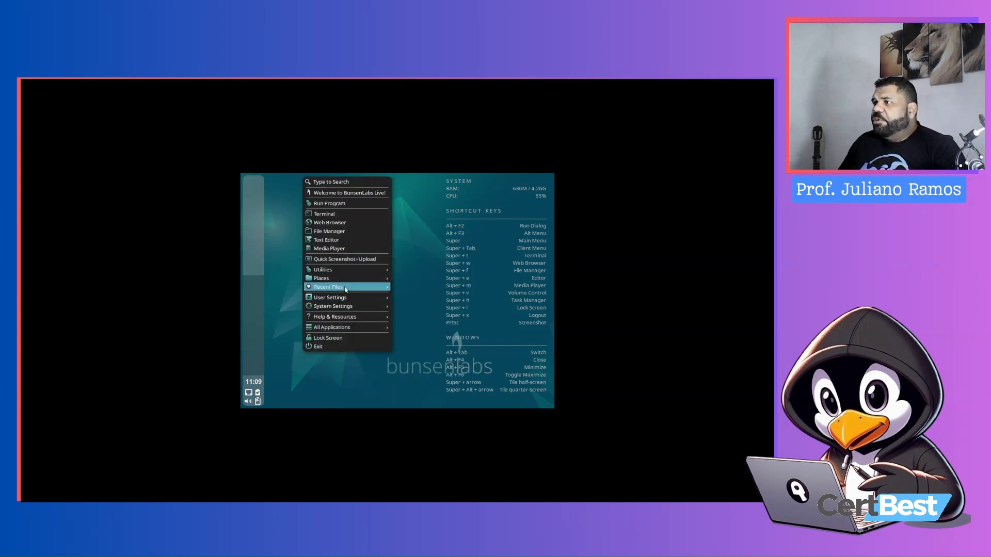
mouse_move(333, 298)
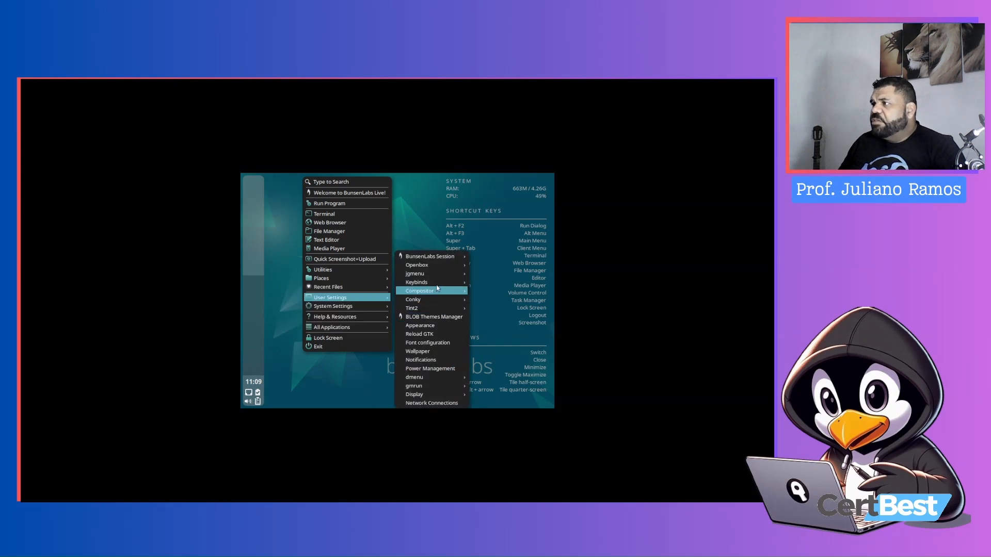
mouse_move(440, 395)
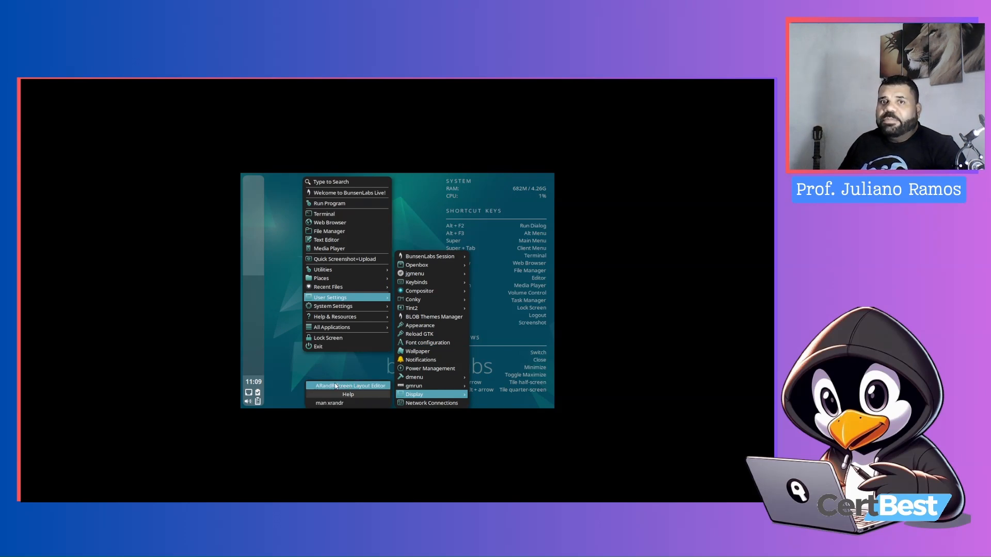
click(342, 387)
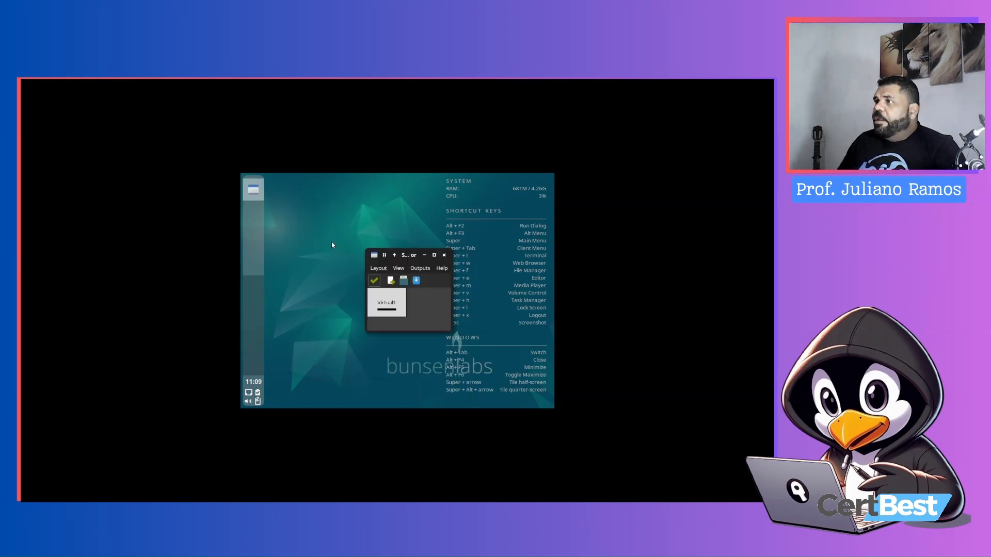
Set the Virtual1 output's resolution to 1280x960 and apply the layout
right_click(388, 307)
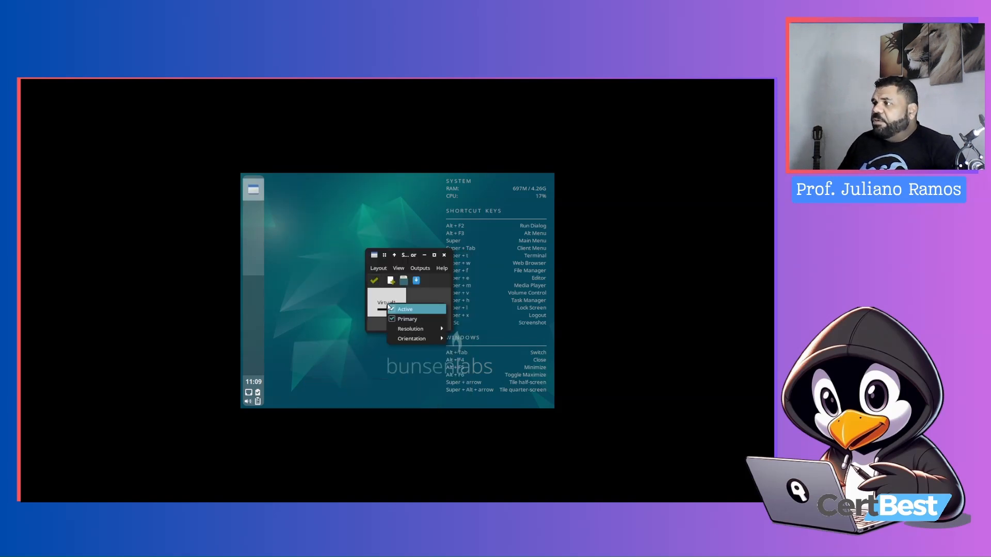
mouse_move(413, 329)
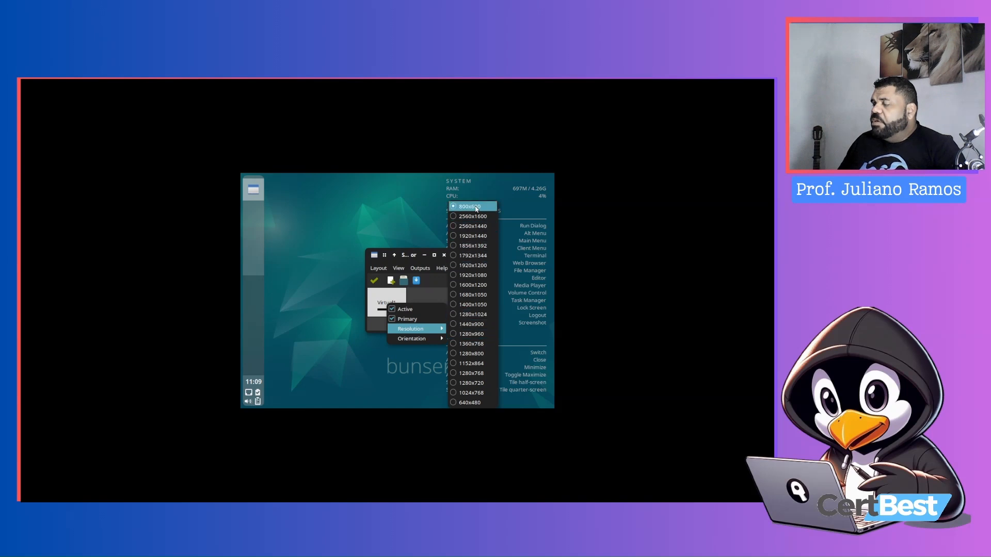
click(476, 335)
click(375, 280)
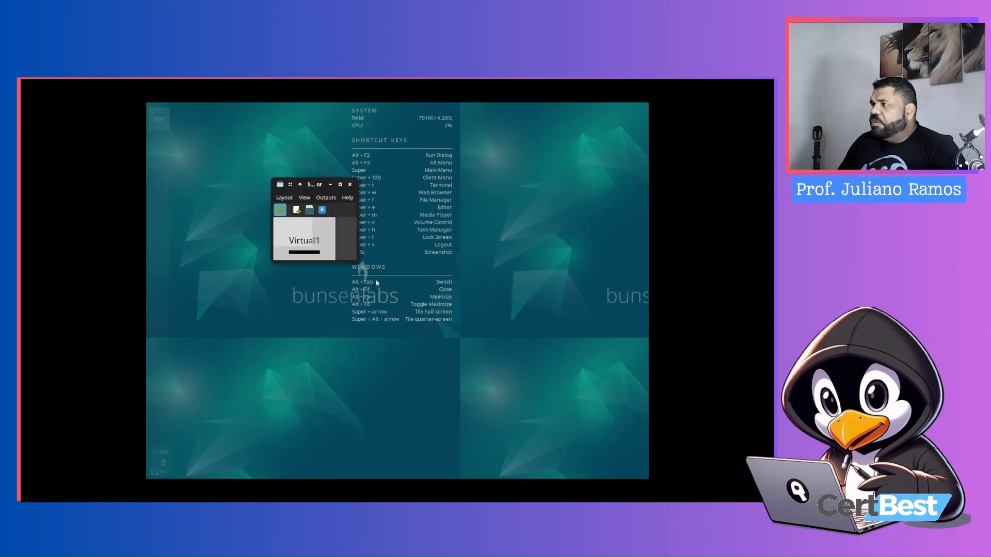
Set the Virtual1 output's resolution to 1920x1080 and close the screen layout editor
right_click(305, 234)
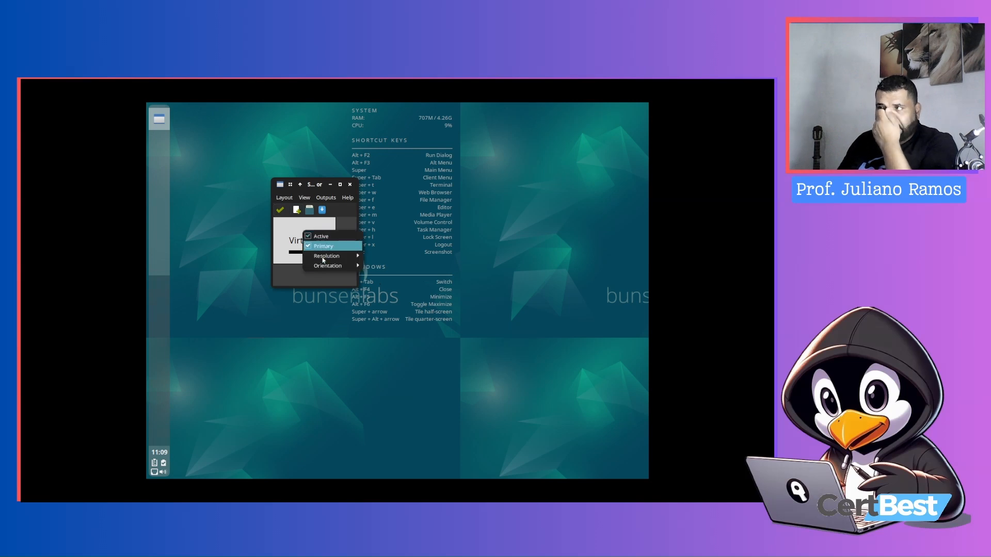
mouse_move(333, 257)
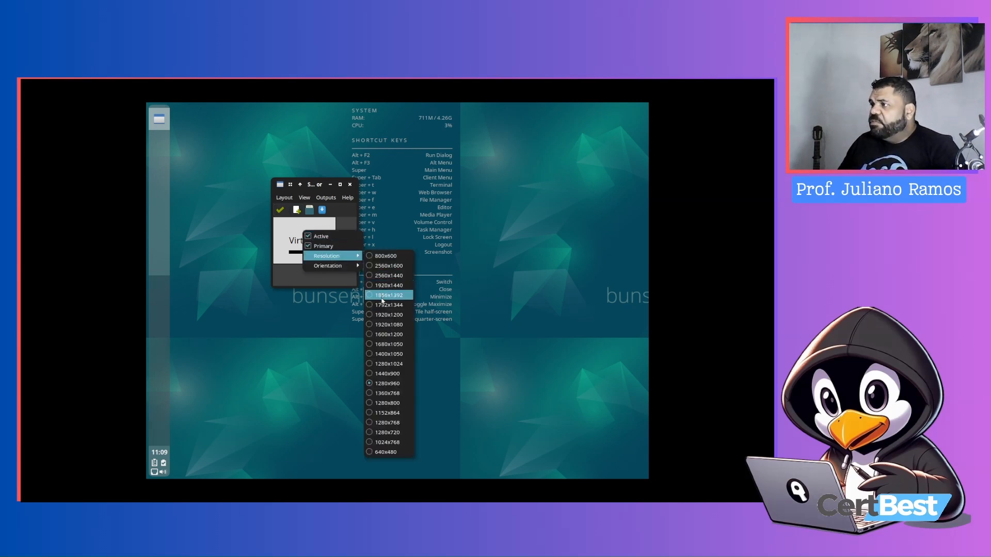
click(383, 325)
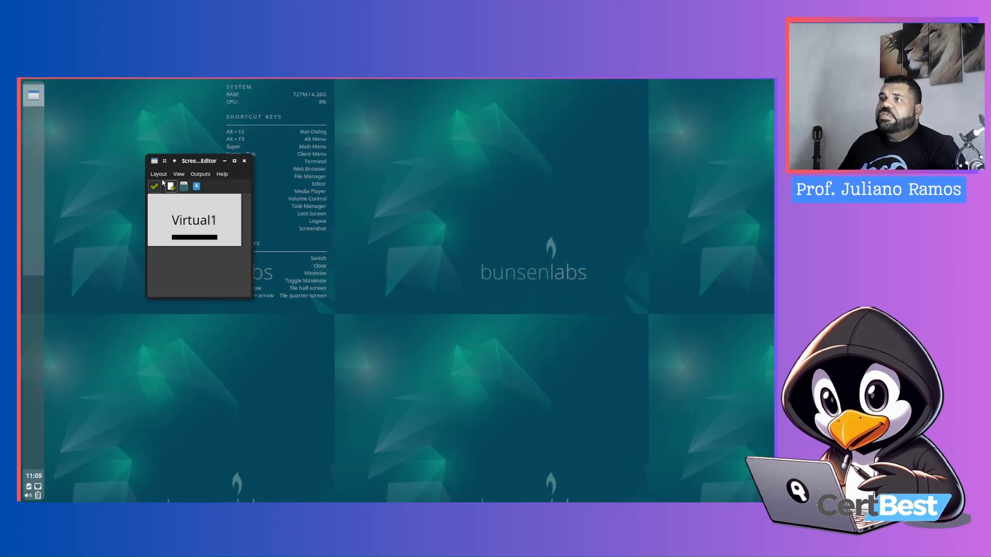
click(245, 162)
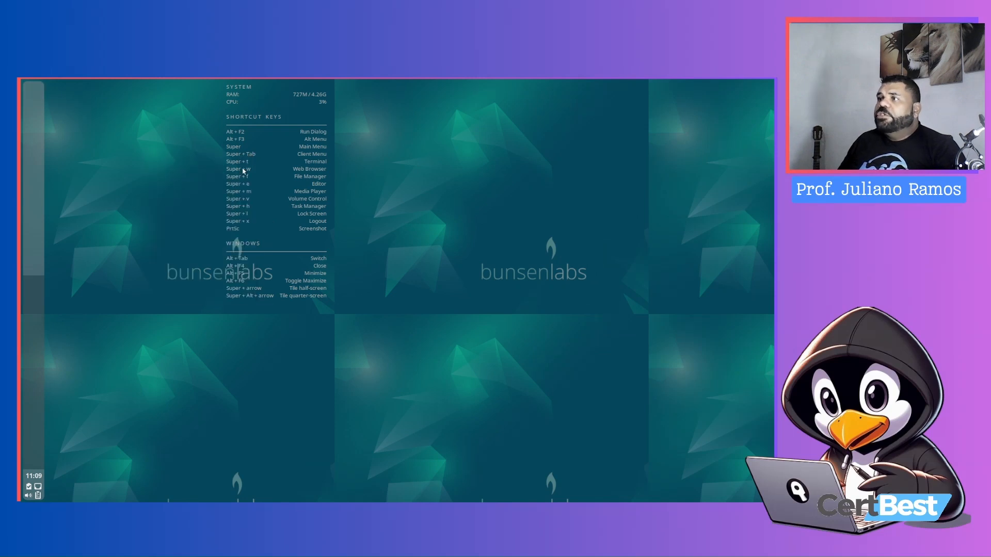
right_click(337, 106)
mouse_move(370, 233)
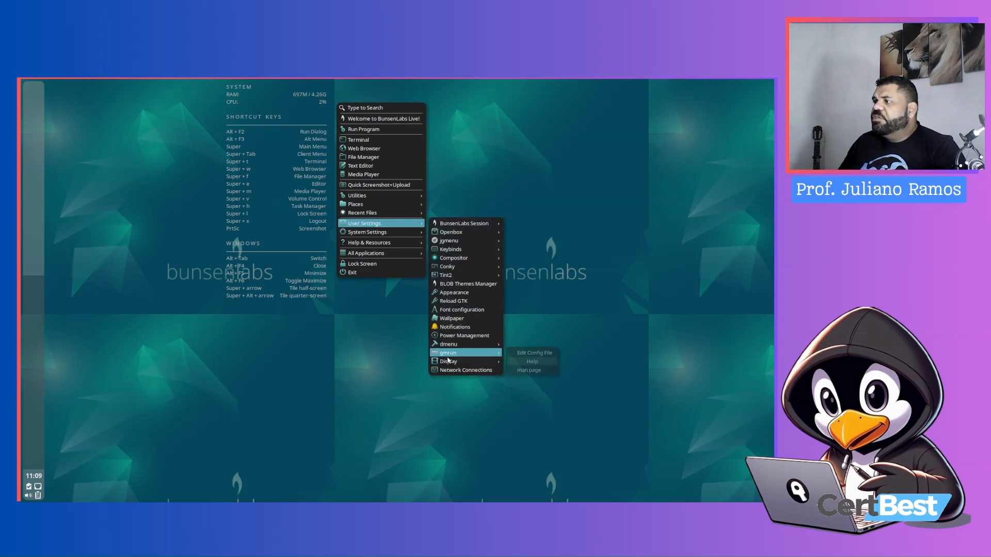
mouse_move(455, 362)
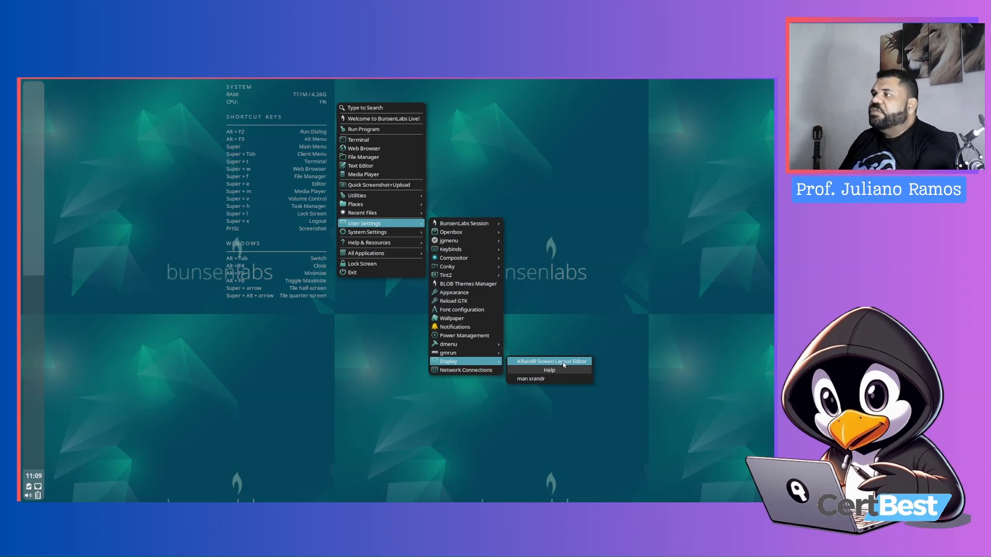
click(203, 148)
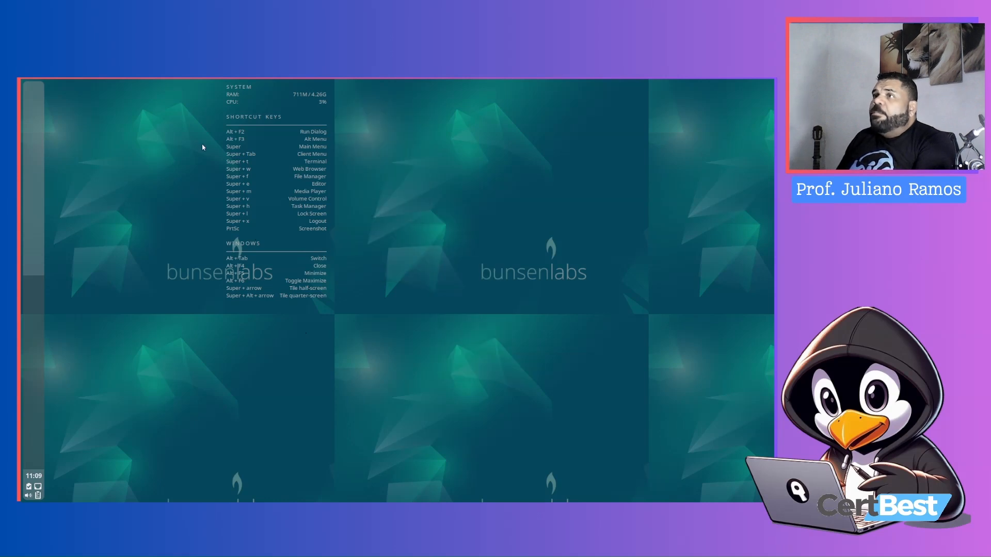
Open a terminal window, maximize it, and close it again without running a command
right_click(195, 112)
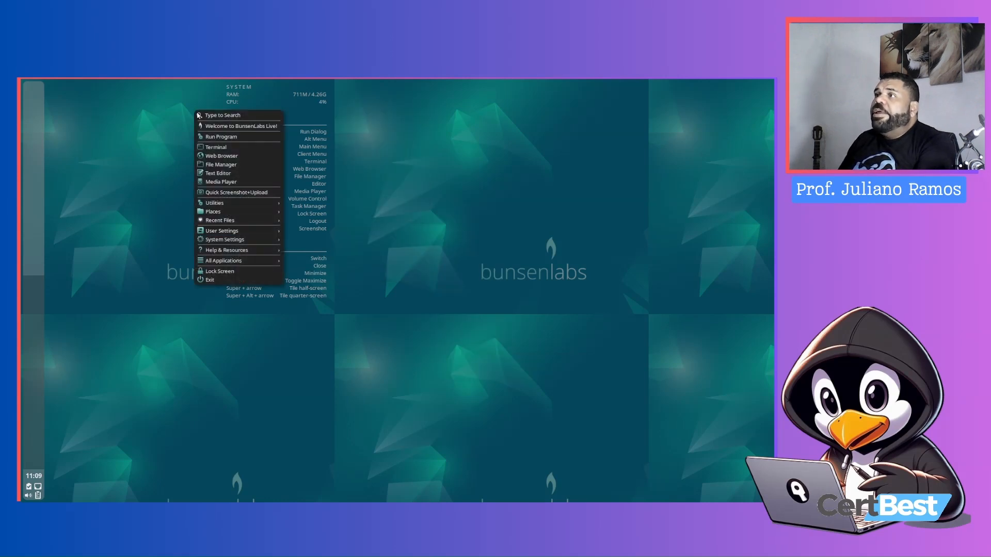
click(217, 147)
double_click(350, 207)
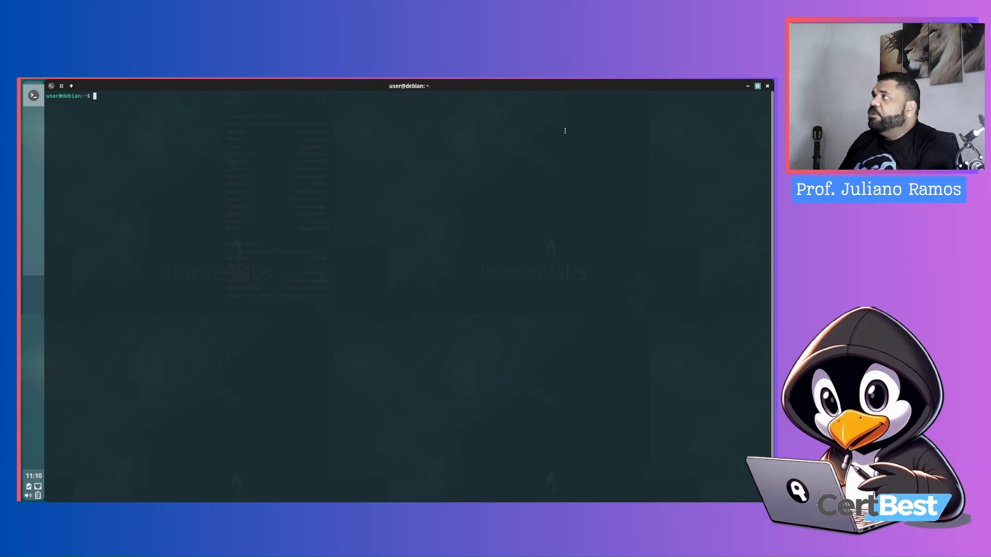
click(757, 86)
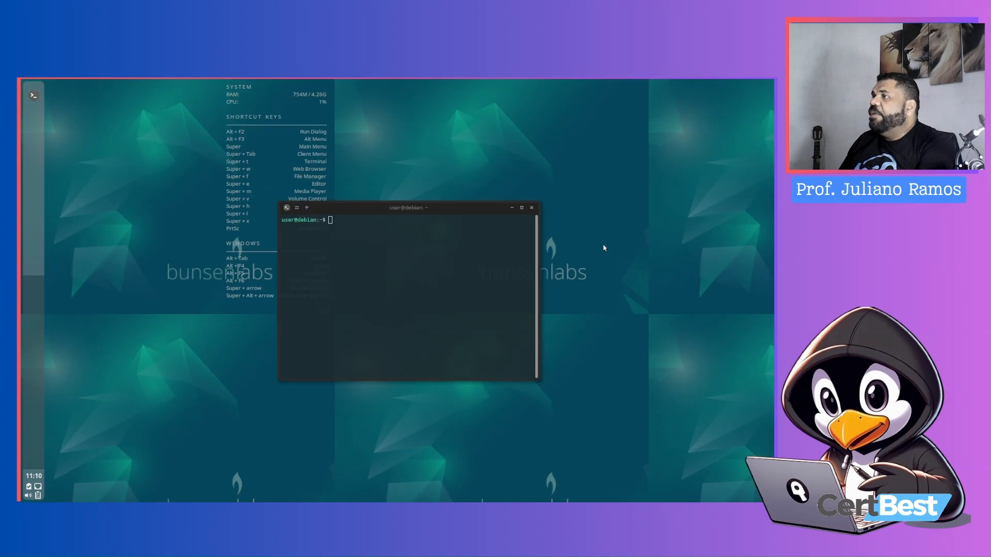
double_click(427, 207)
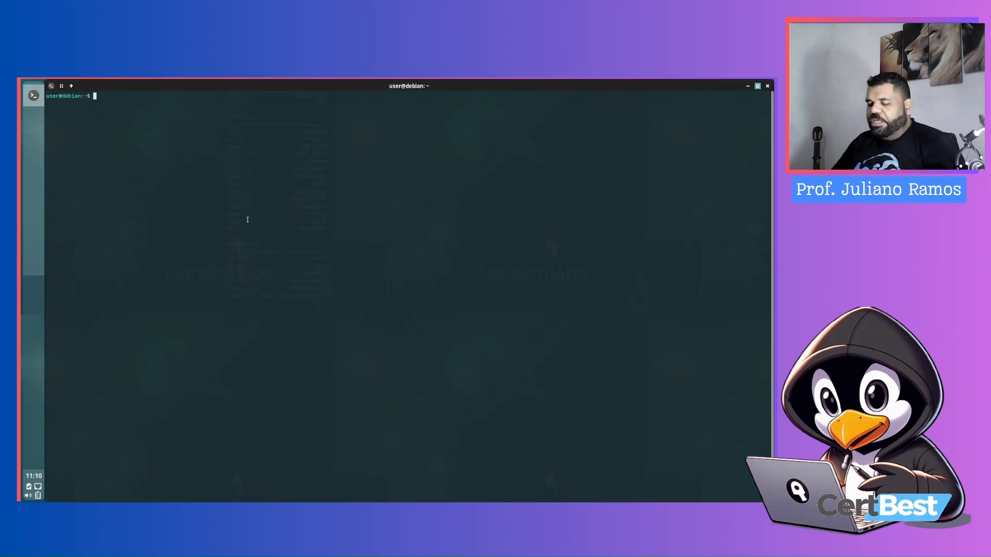
key(Return)
key(Return)
text(neo)
key(BackSpace)
key(BackSpace)
key(BackSpace)
key(BackSpace)
click(768, 86)
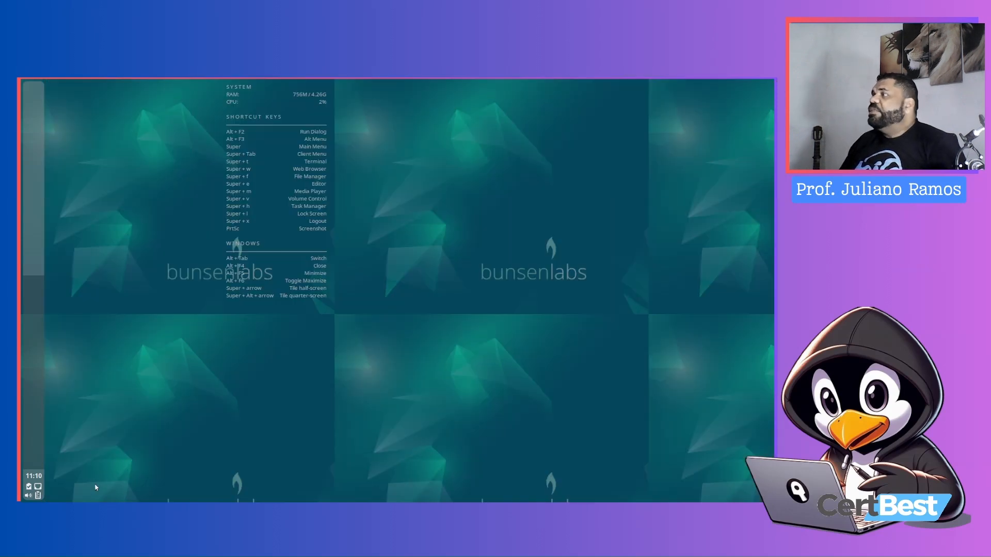
Open a terminal, run free -h to check memory usage, and close the terminal
right_click(221, 137)
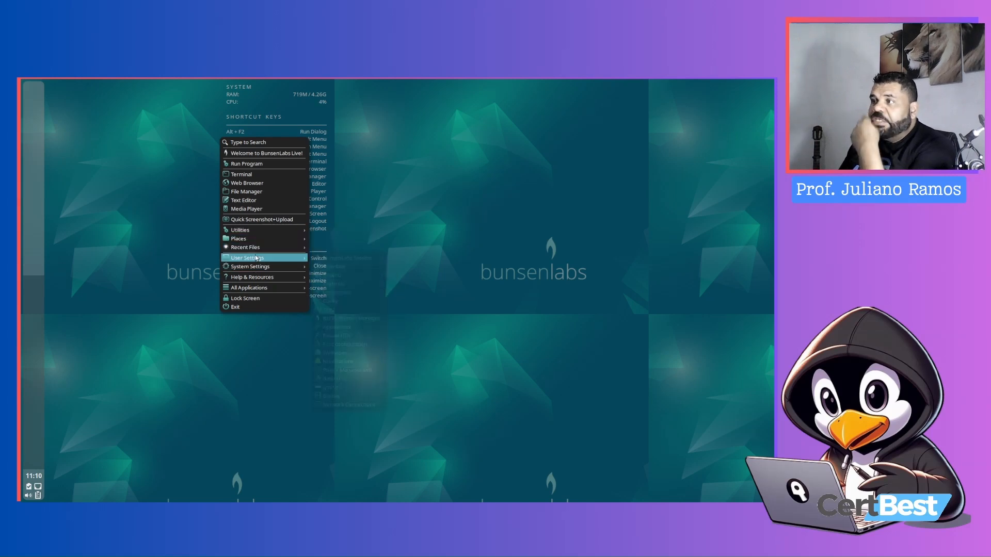
mouse_move(263, 279)
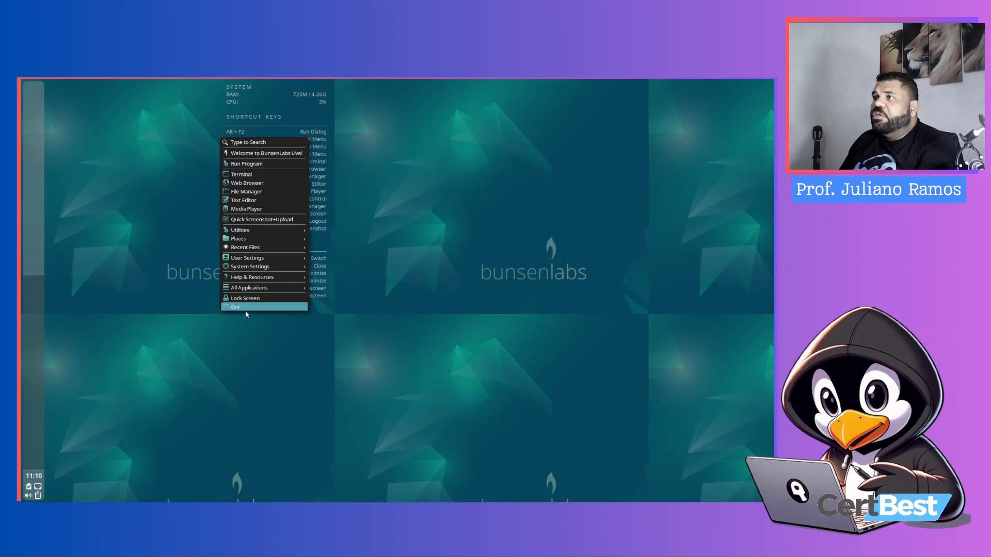
click(249, 175)
text(free -h)
key(Return)
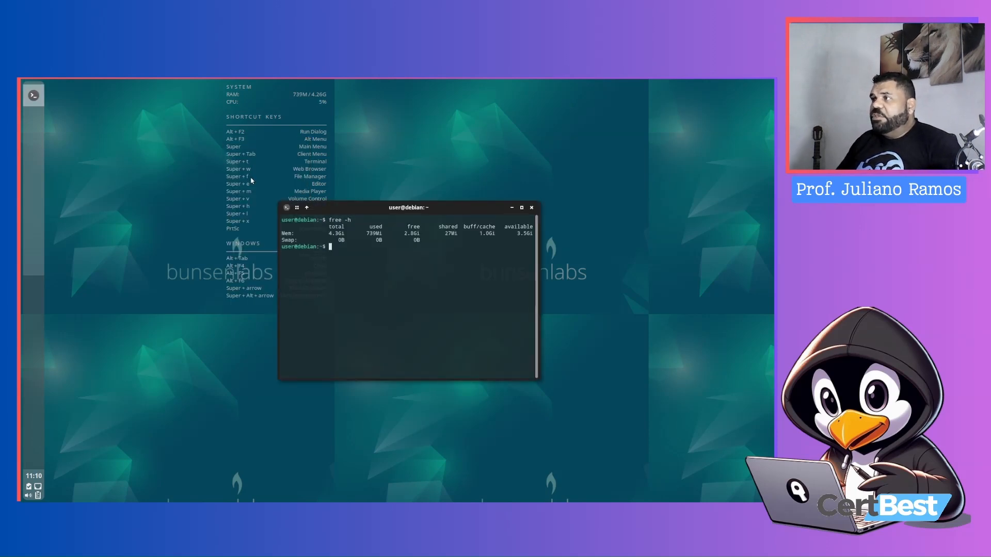
drag(363, 233, 391, 234)
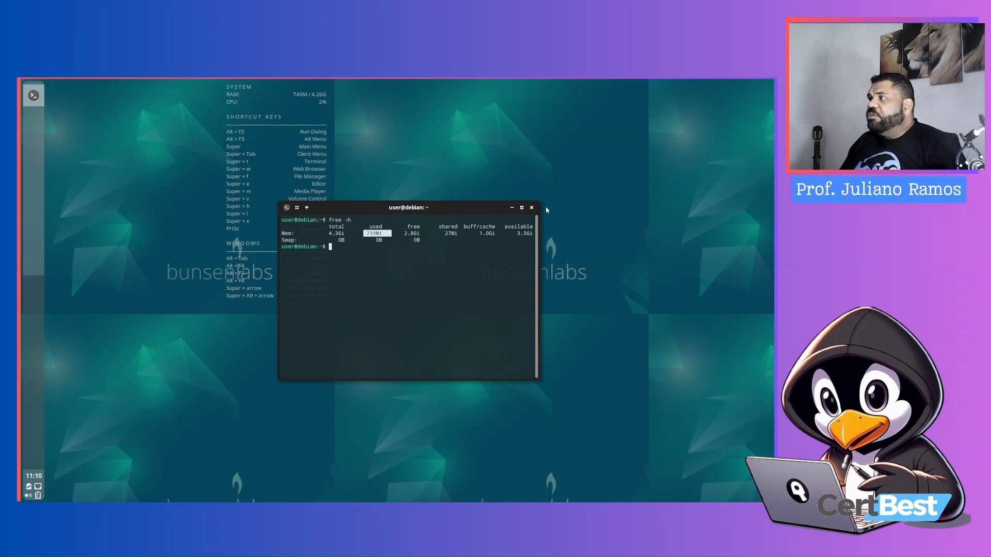
click(532, 207)
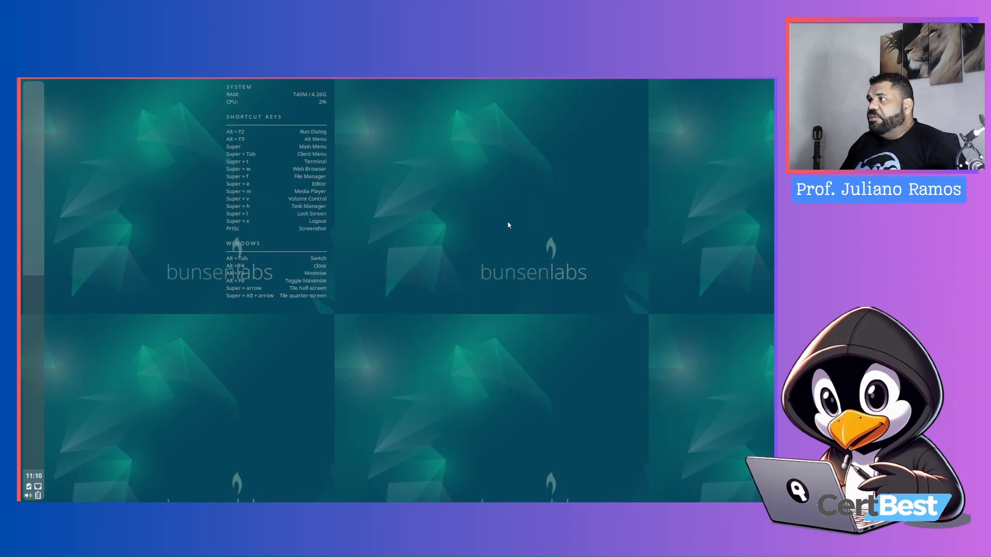
Power off the live system from the desktop Exit menu and continue the shutdown
right_click(336, 384)
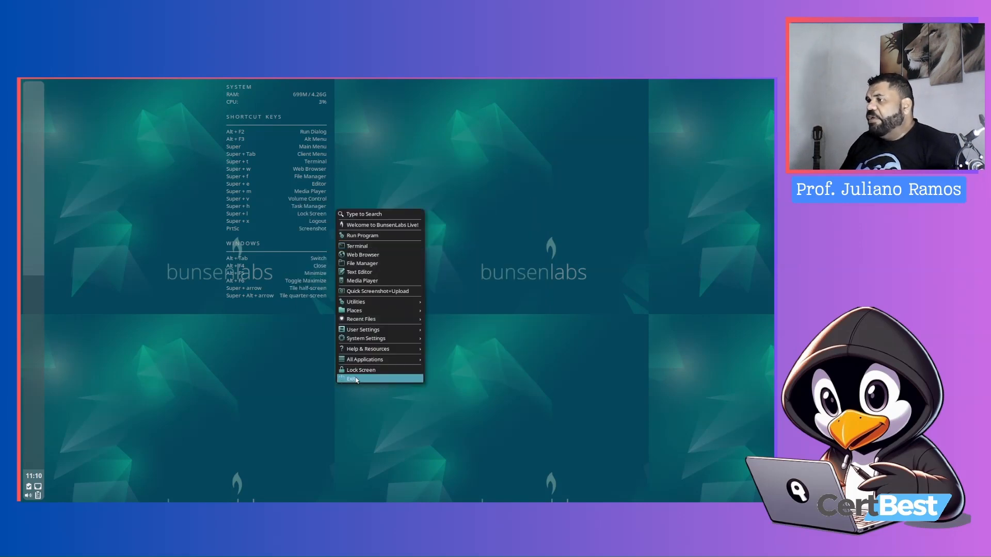
click(356, 379)
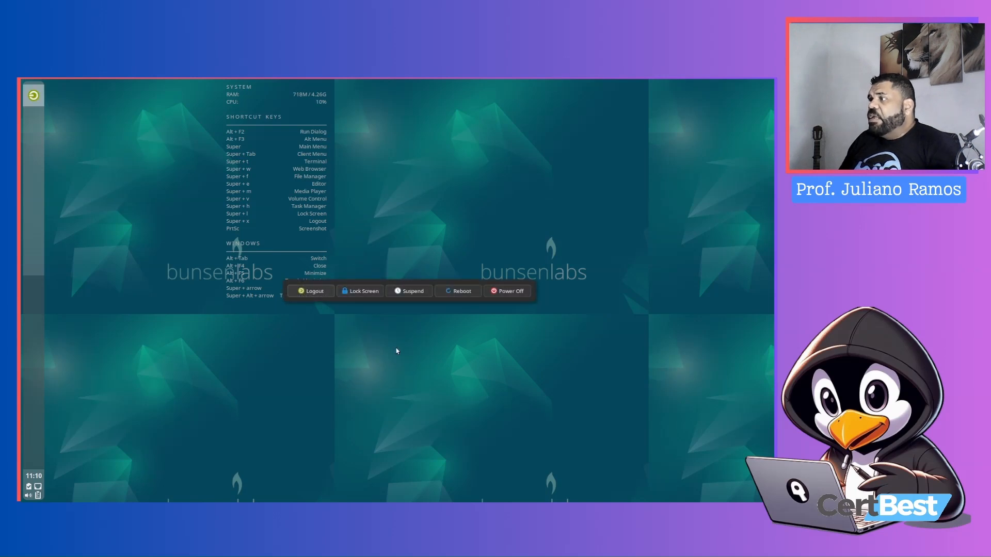
click(508, 291)
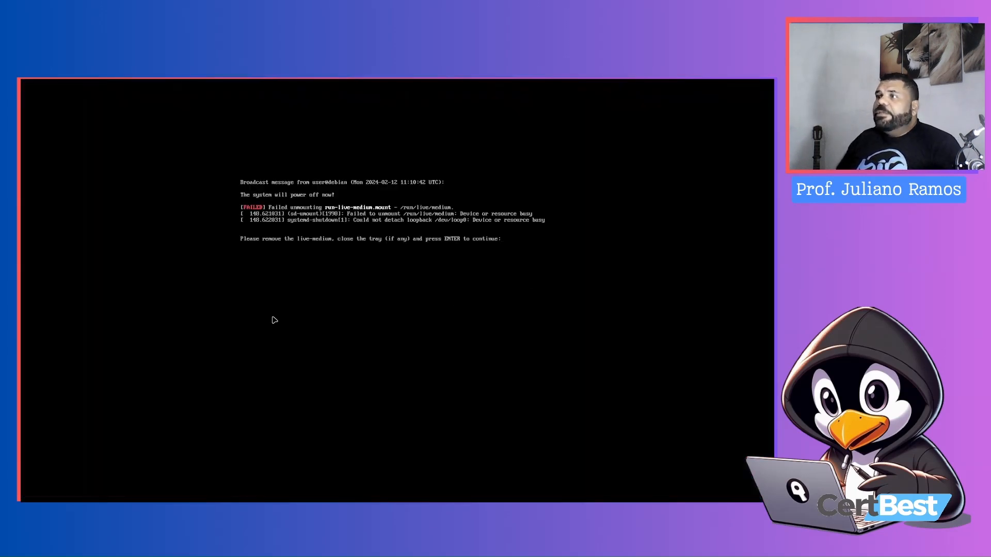
key(Return)
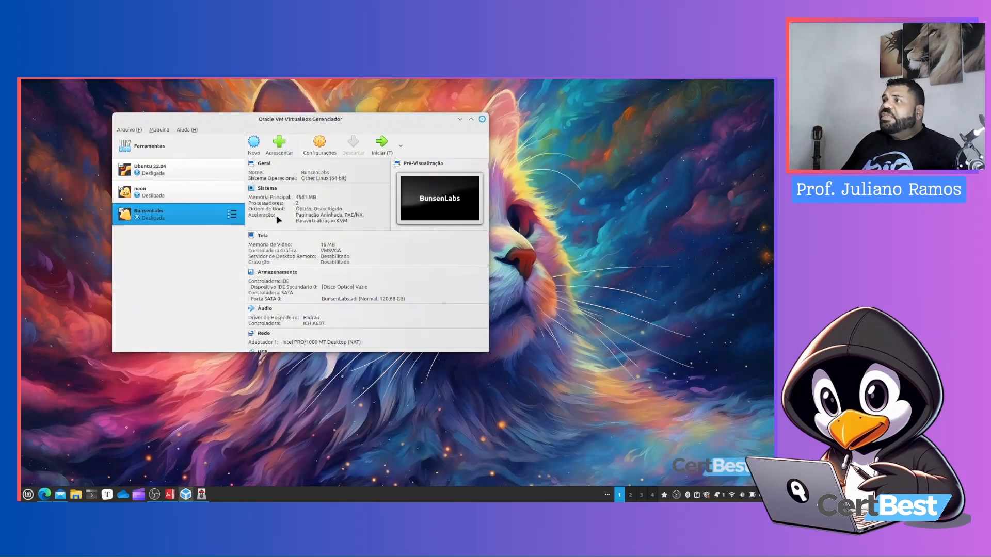
Try to start the BunsenLabs VM and cancel the boot medium dialog
click(378, 152)
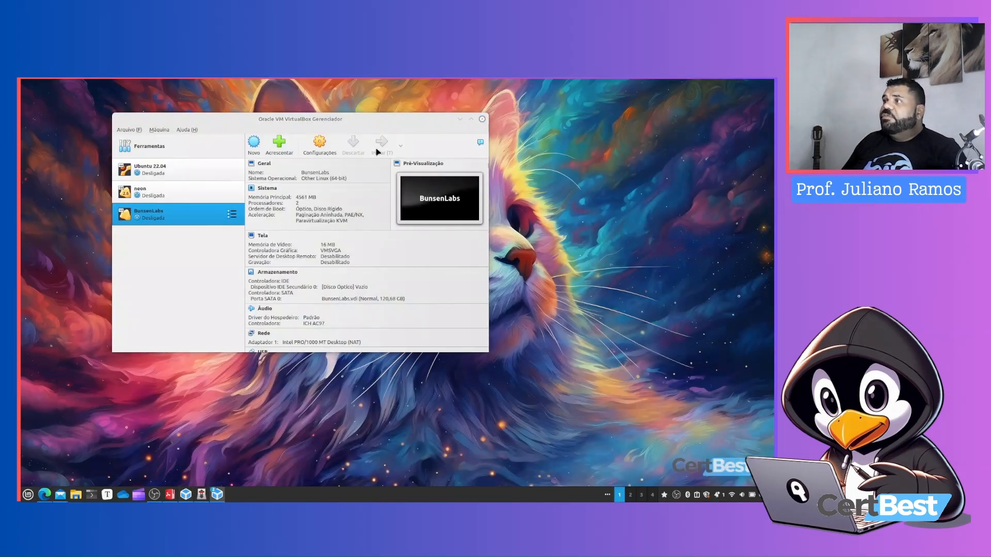
click(428, 327)
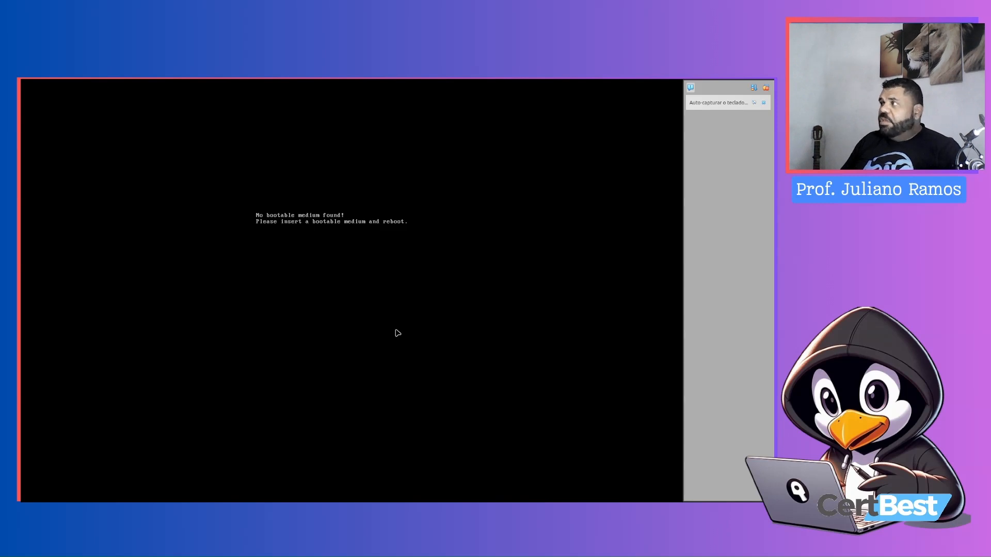
drag(152, 257, 299, 201)
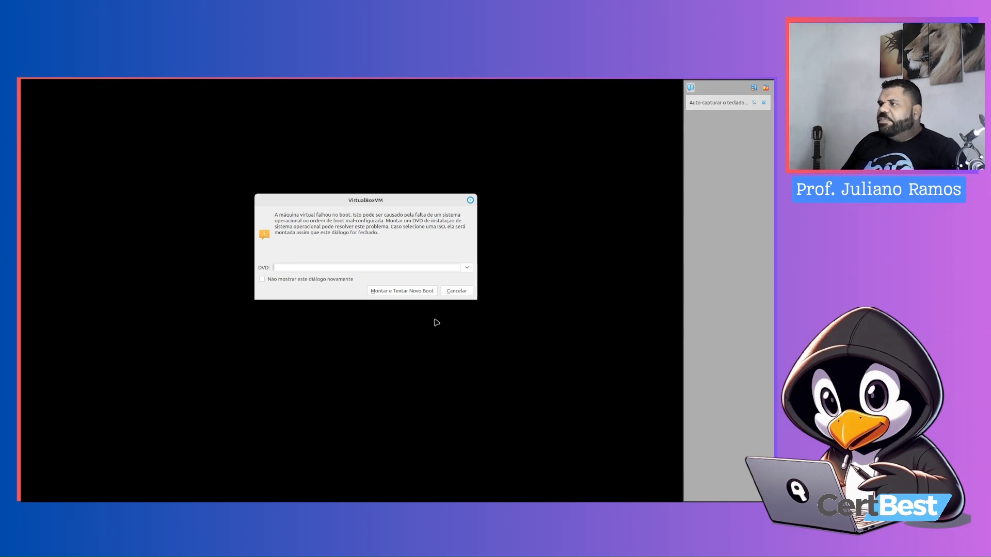
click(452, 292)
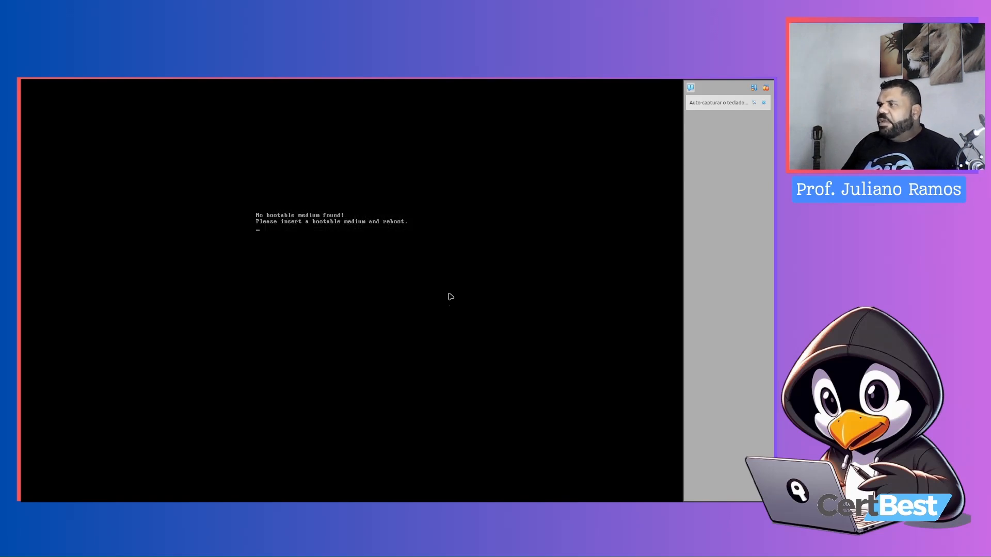
click(767, 88)
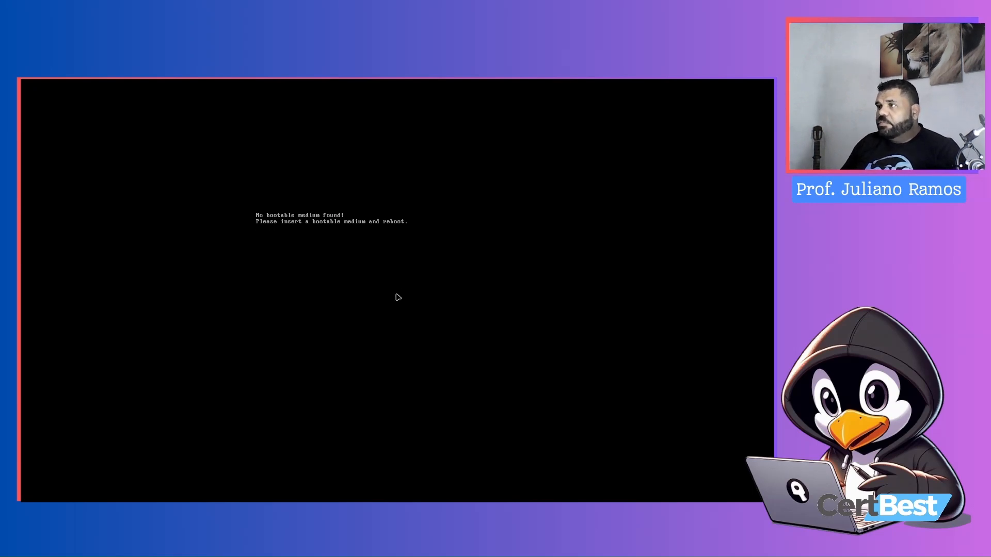
Leave full-screen mode and power off the BunsenLabs virtual machine
key(Control_R+f)
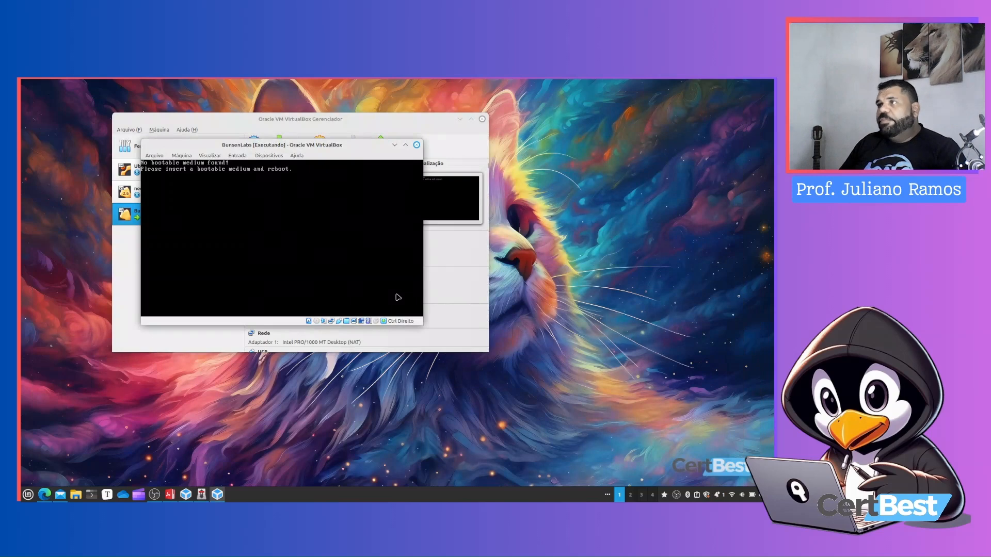
click(406, 144)
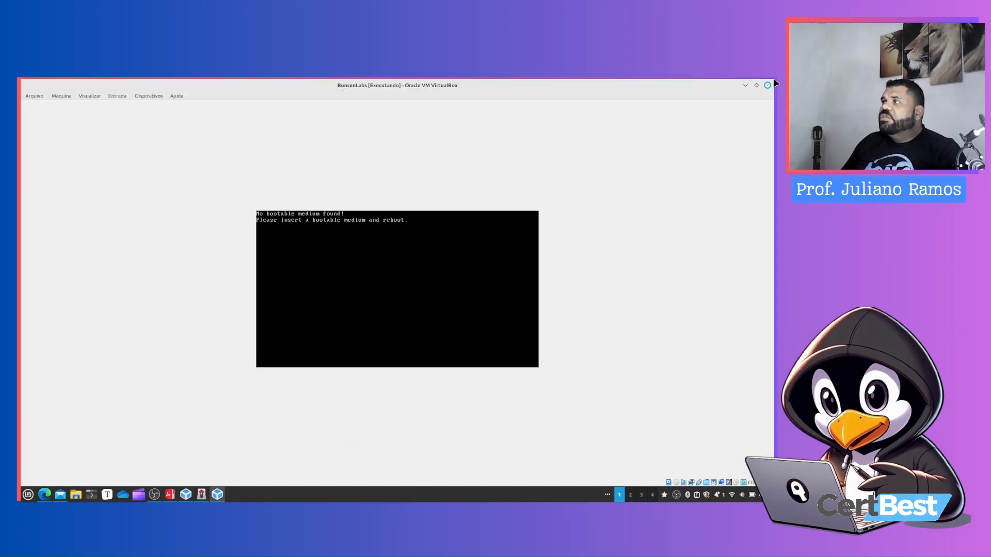
click(768, 84)
click(396, 284)
click(432, 297)
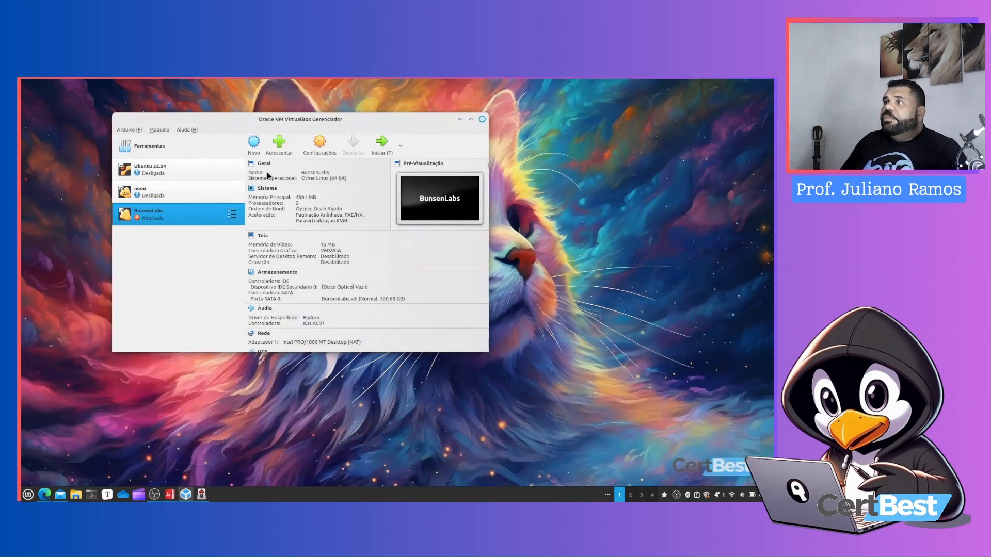
Attach the boron-1-240123-amd64.hybrid.iso image to the VM's empty optical drive in Storage settings
click(333, 153)
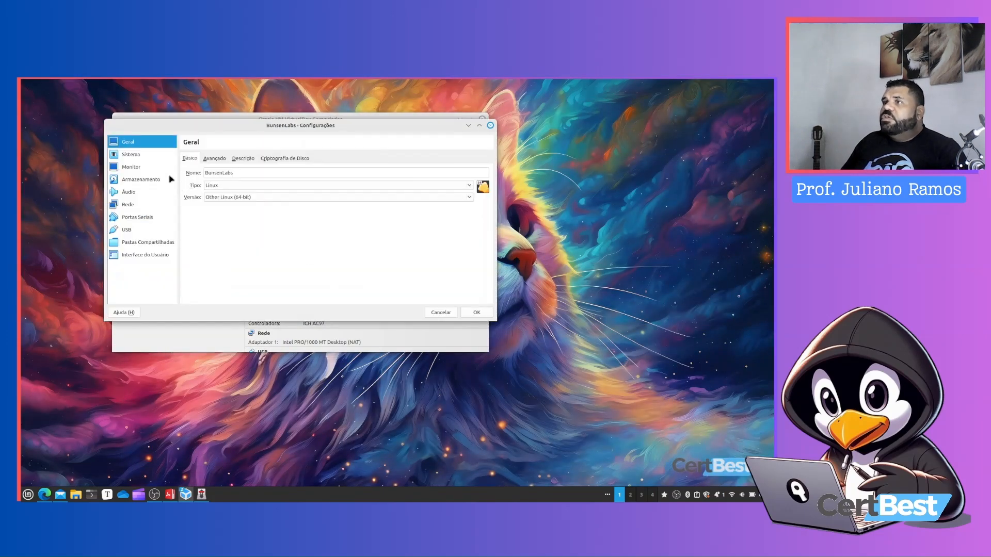
click(149, 179)
click(202, 176)
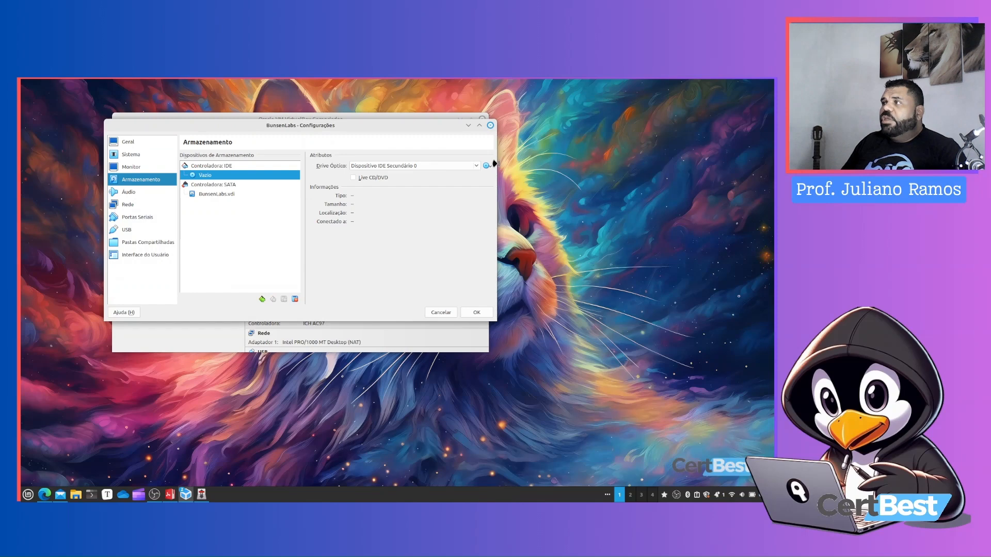
click(487, 166)
click(506, 197)
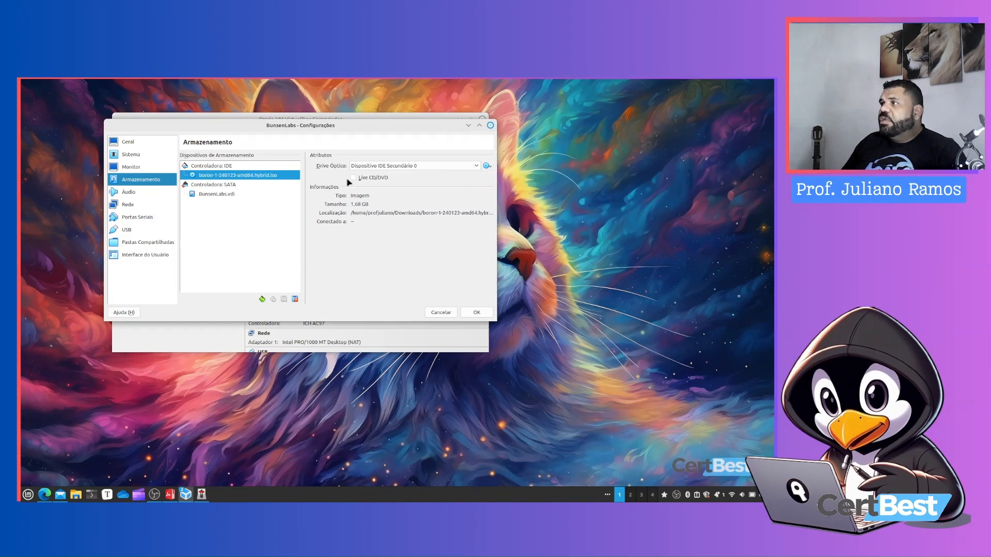
click(476, 313)
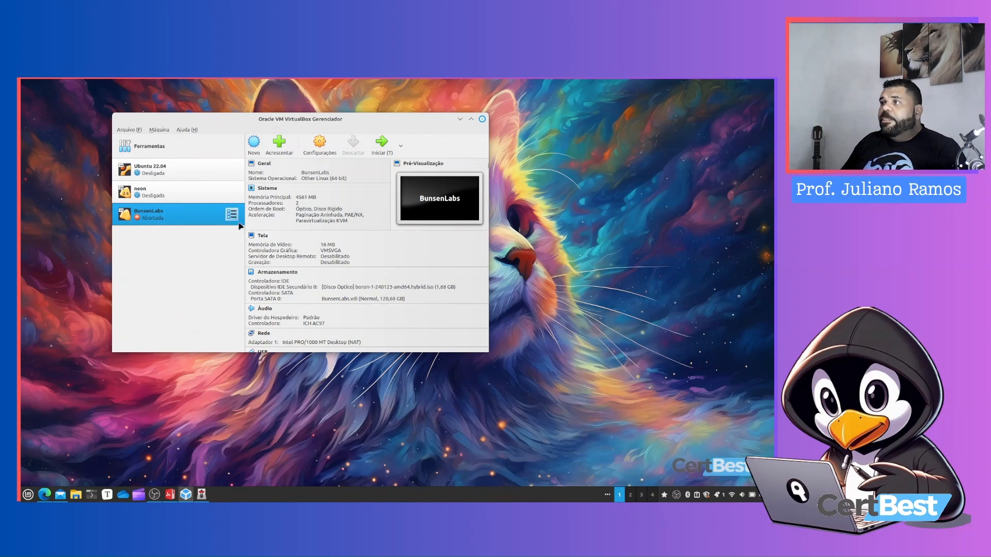
Review the BunsenLabs VM's System and Storage settings and close the dialog without changes
click(319, 143)
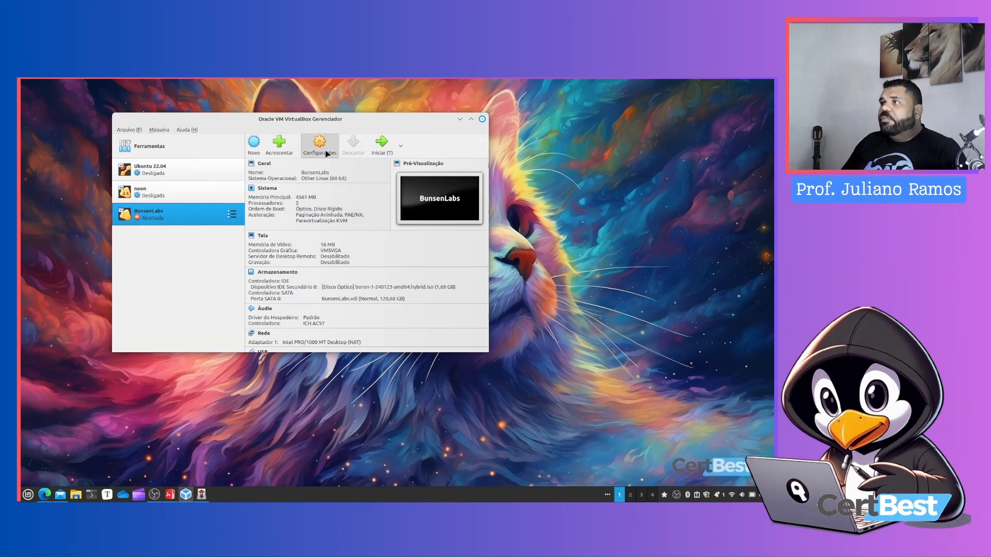
click(137, 156)
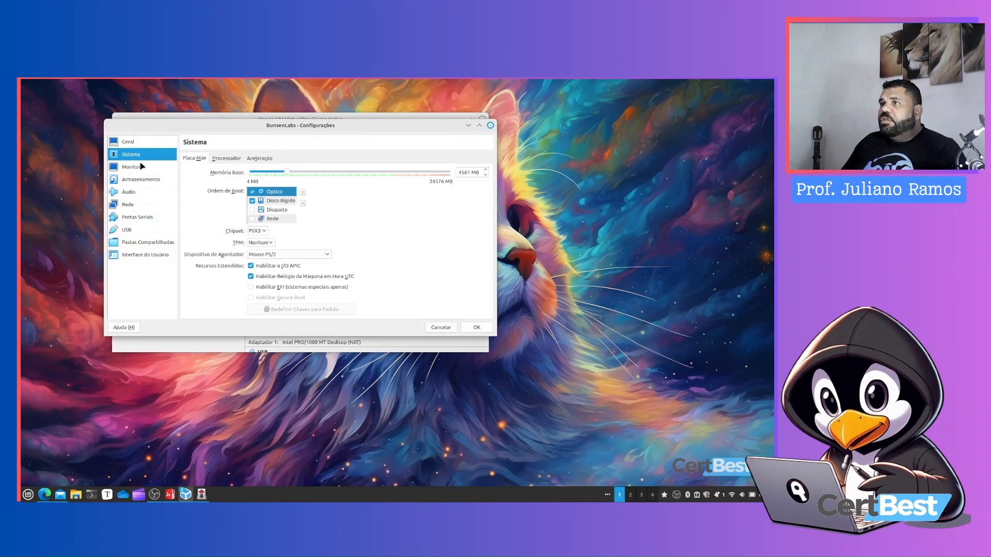
click(140, 180)
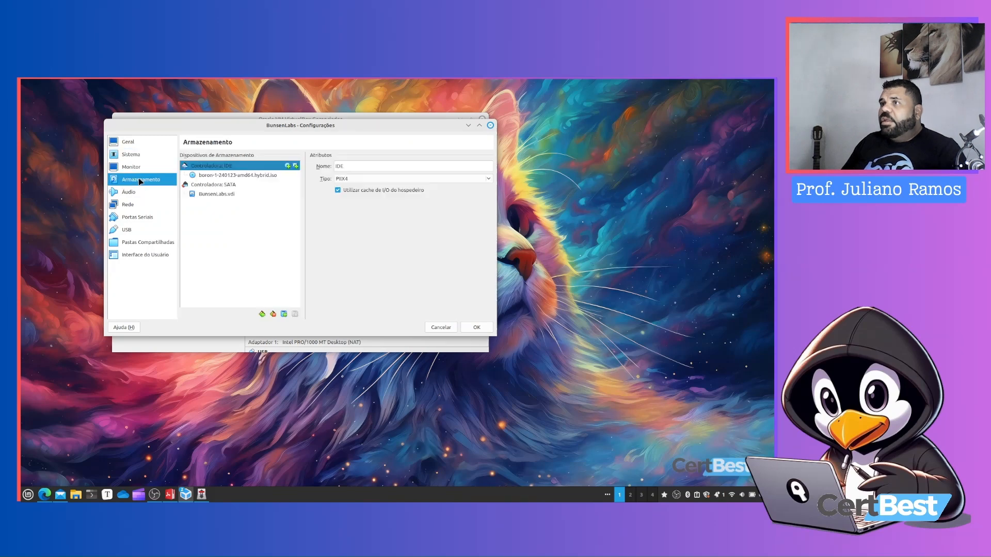
click(226, 176)
click(441, 327)
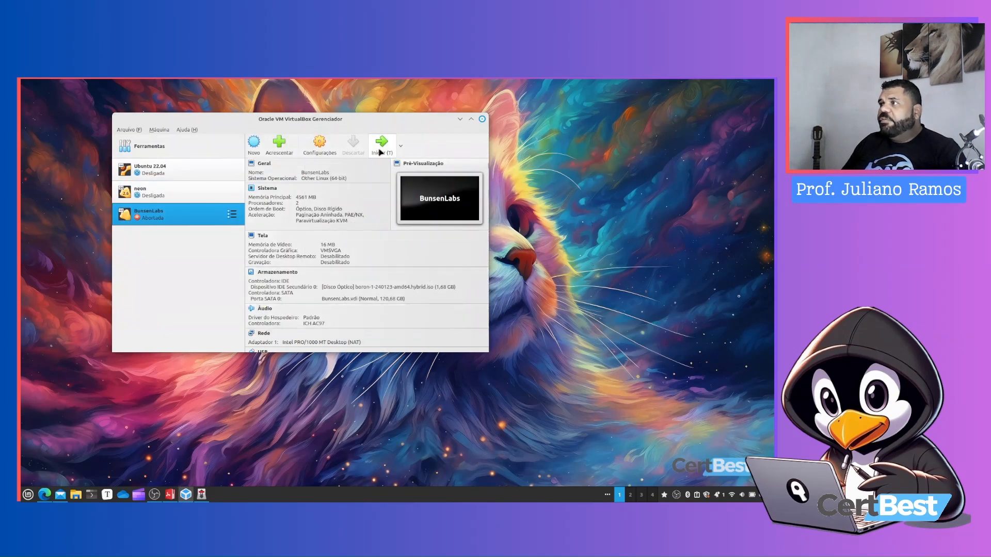
Start the BunsenLabs VM and boot the Live system (amd64) entry from the boot menu
click(381, 147)
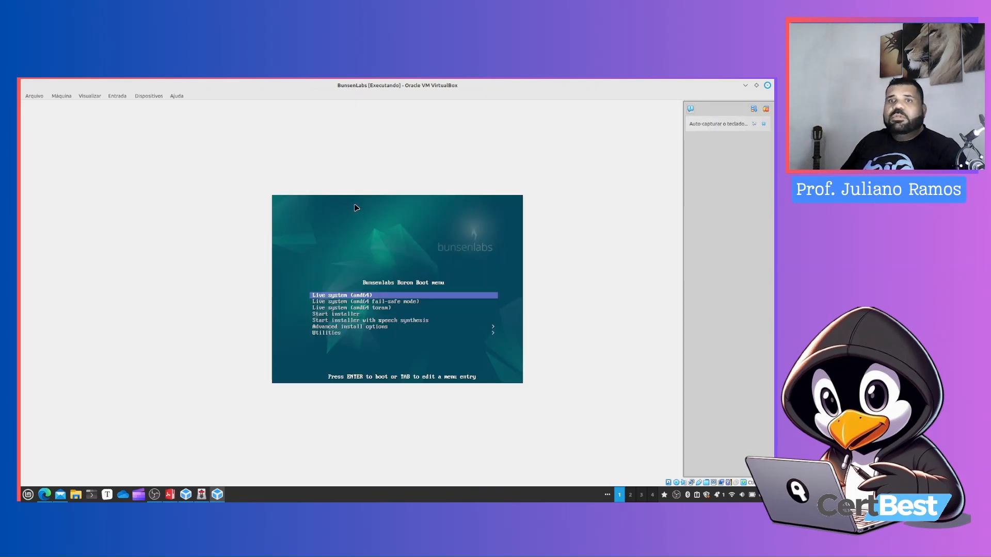
key(Return)
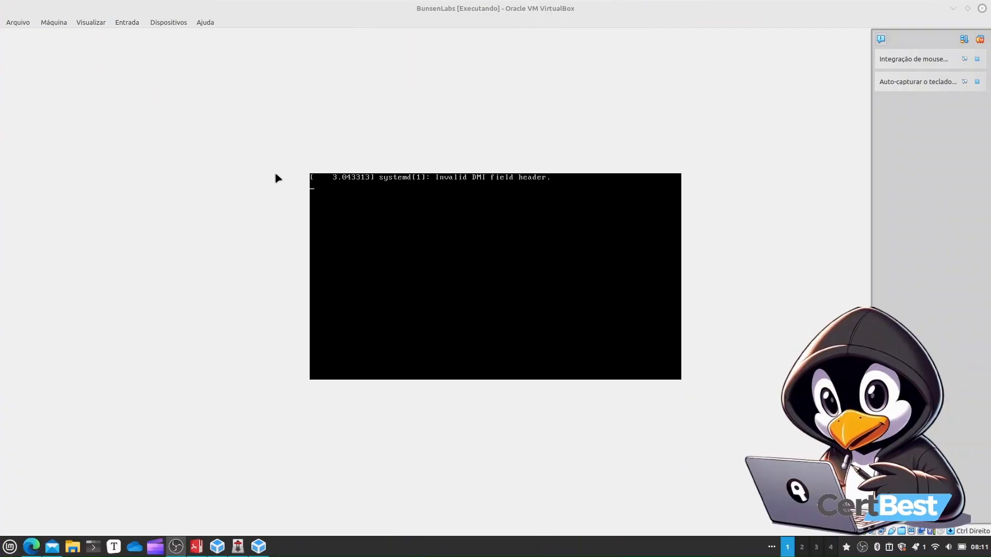
Switch the running VM window to full-screen mode
click(980, 38)
click(97, 23)
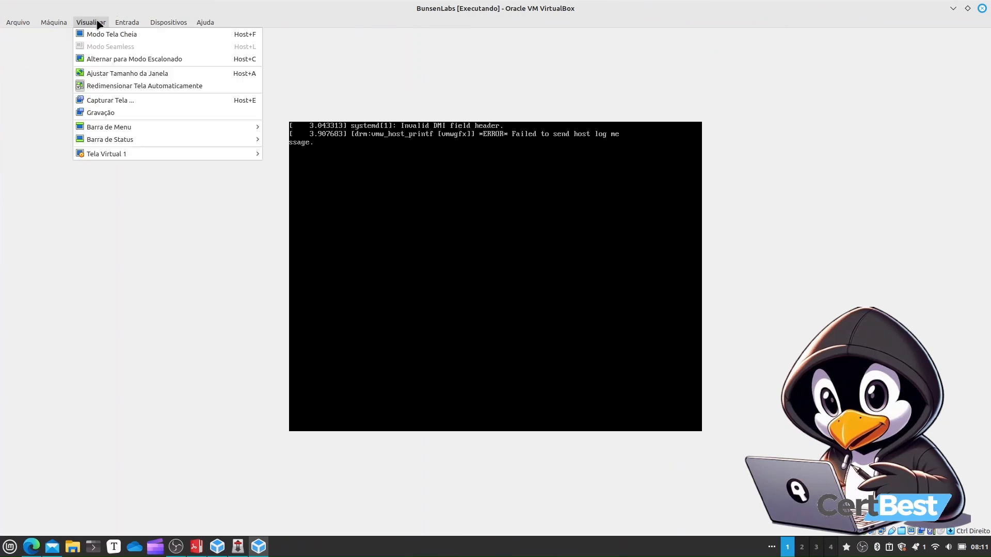
click(365, 250)
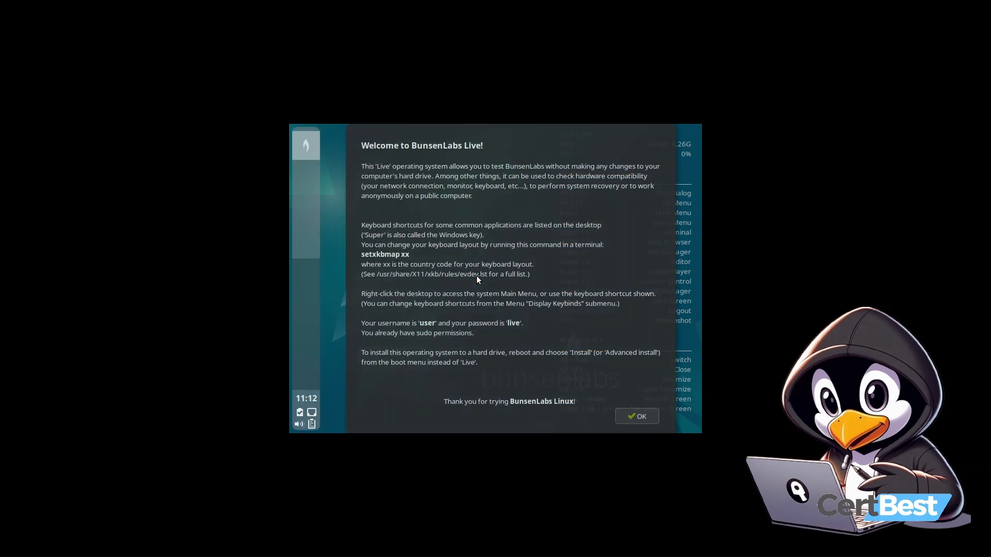
Close the welcome dialog and open the ARandR Screen Layout Editor from the desktop menu's Display settings
click(639, 415)
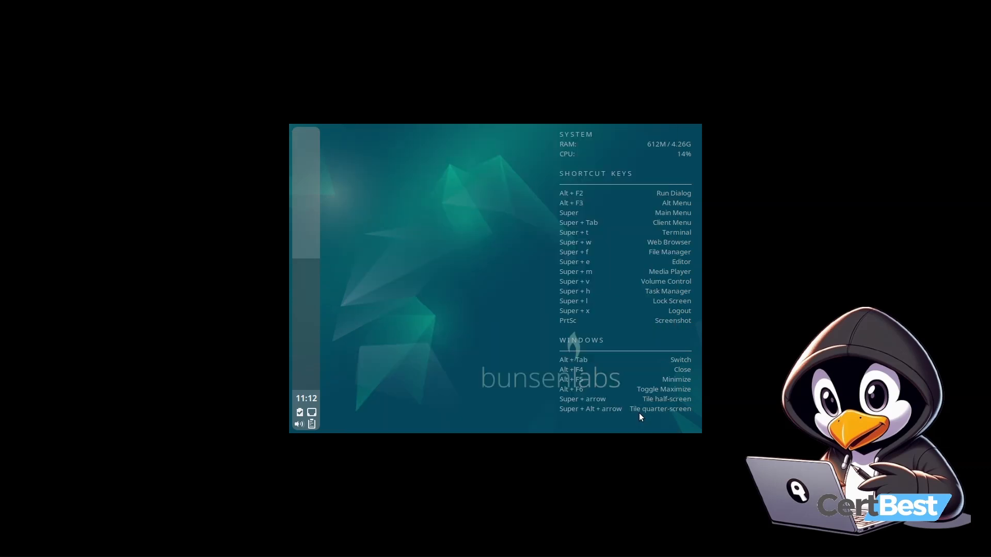
right_click(394, 231)
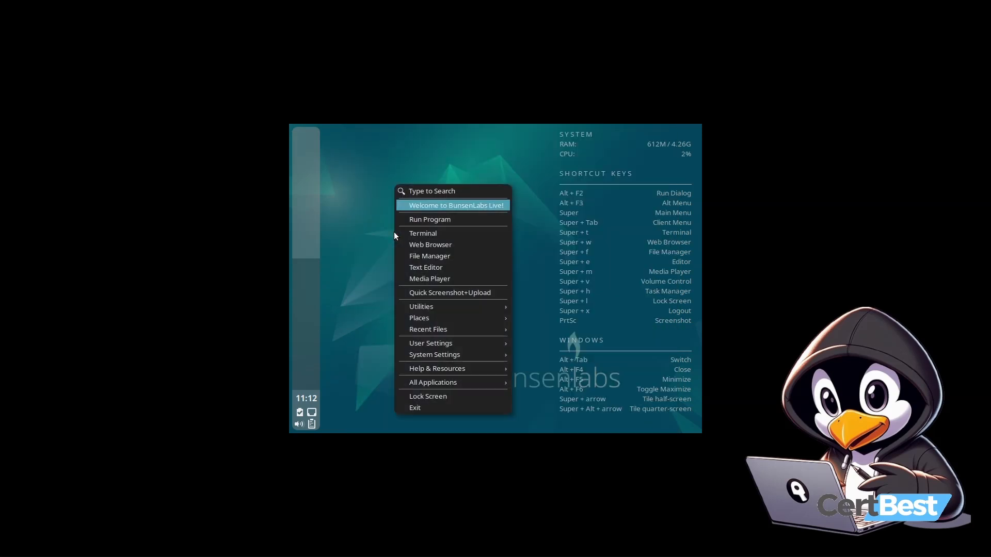
mouse_move(433, 354)
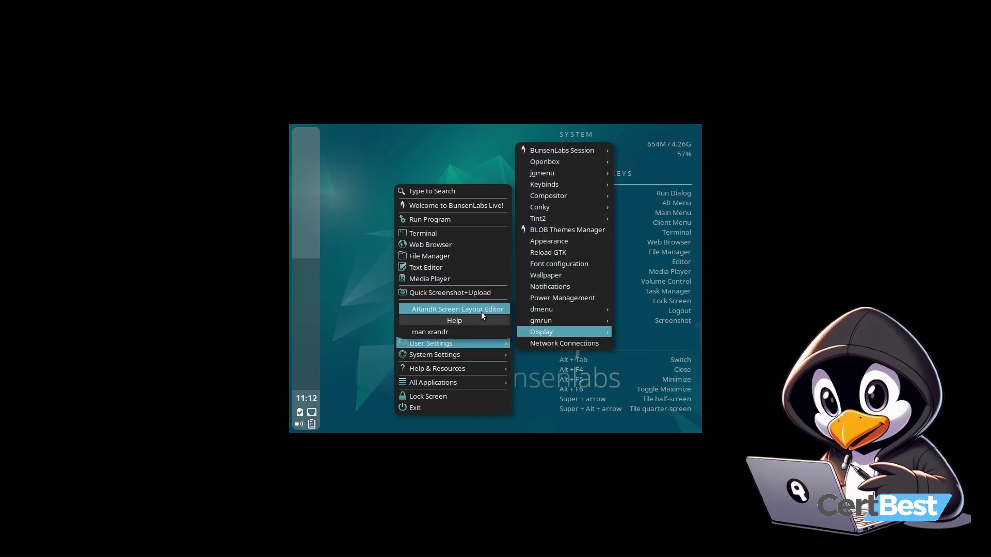
key(Escape)
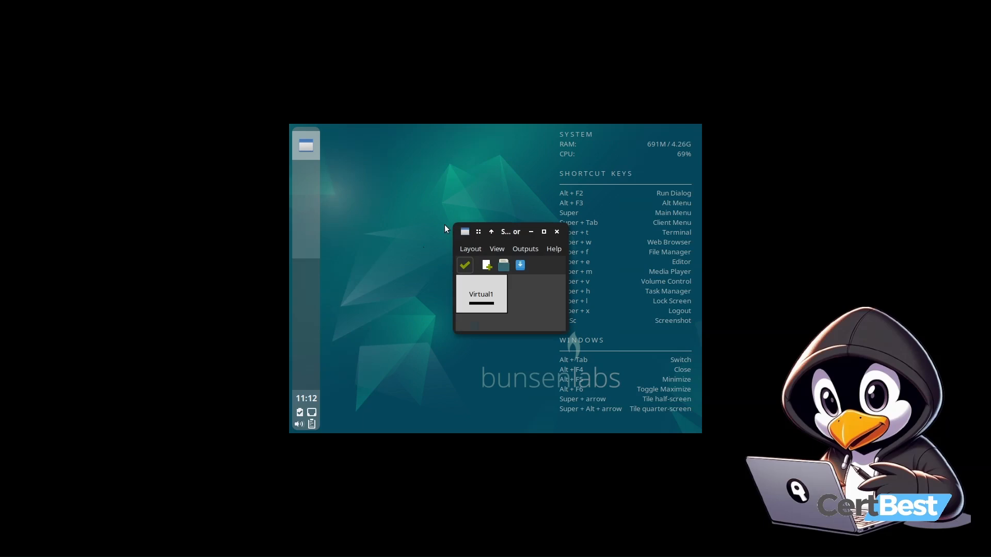
Set the Virtual1 output resolution to 1920x1080 in ARandR, apply it, and close the editor
right_click(467, 285)
mouse_move(486, 323)
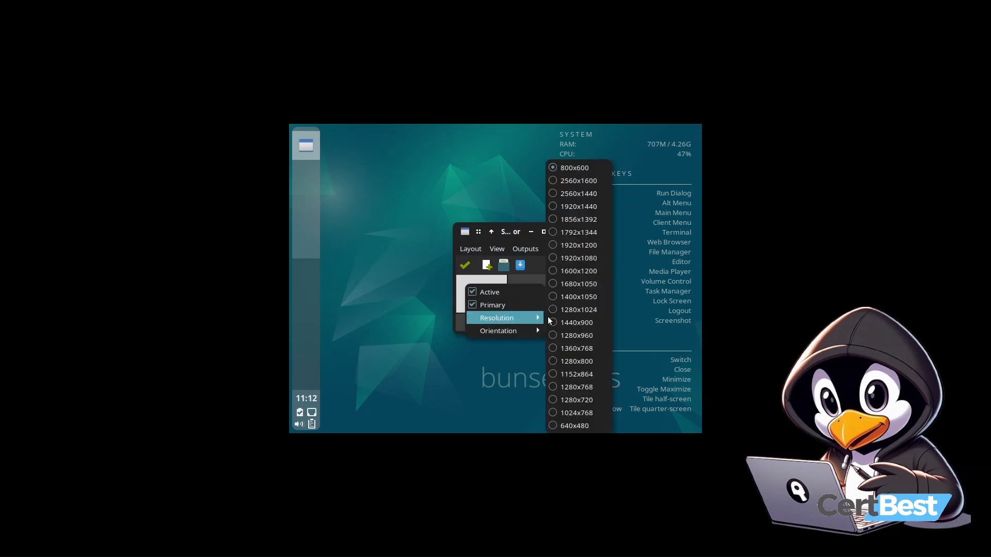
click(584, 258)
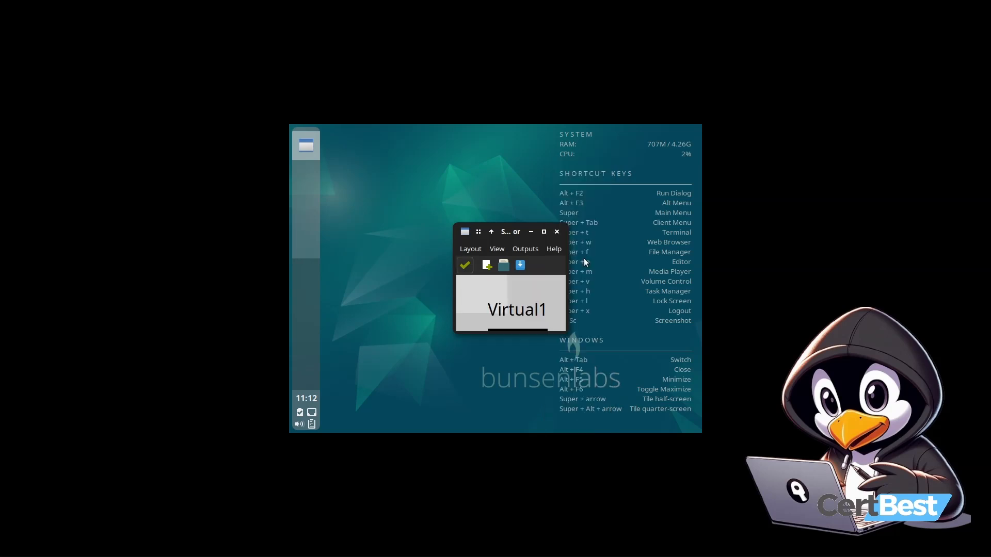
click(466, 267)
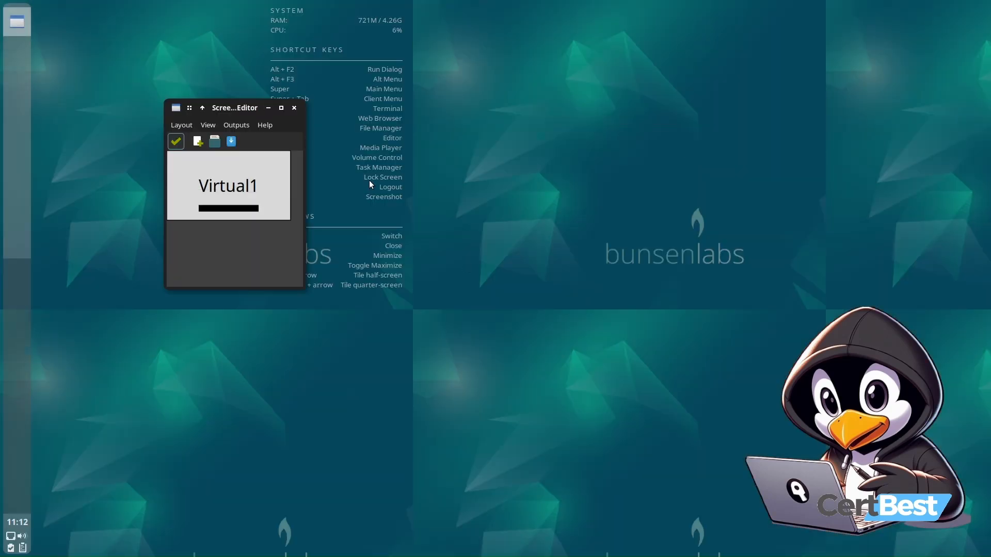
click(297, 109)
Open BunsenLabs Install Info from the System Settings menu, read it, and close it
right_click(213, 123)
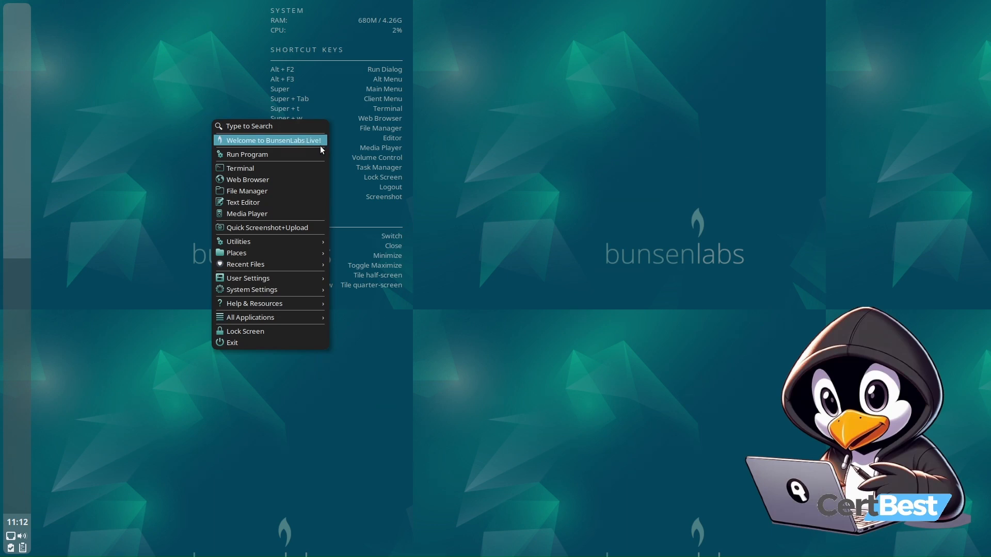
mouse_move(309, 289)
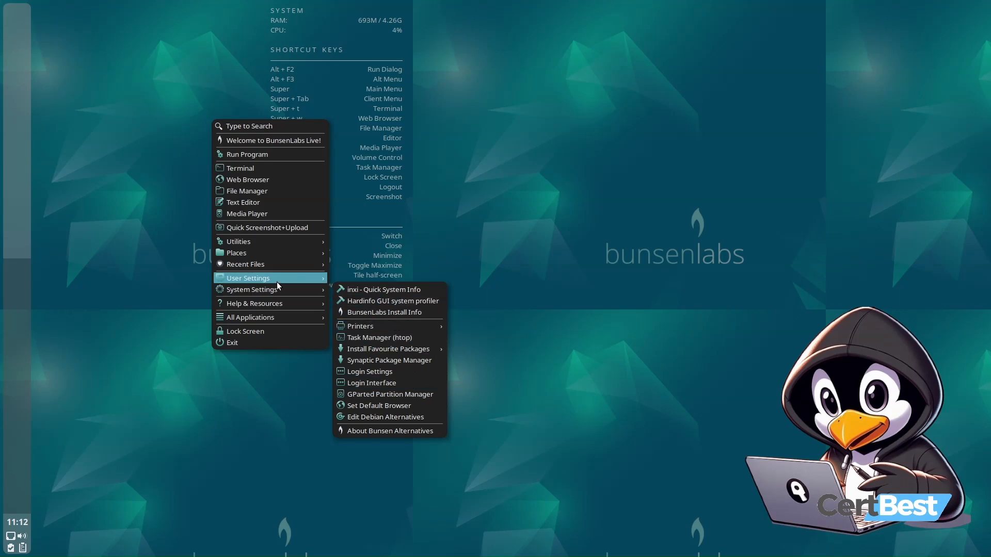
mouse_move(274, 280)
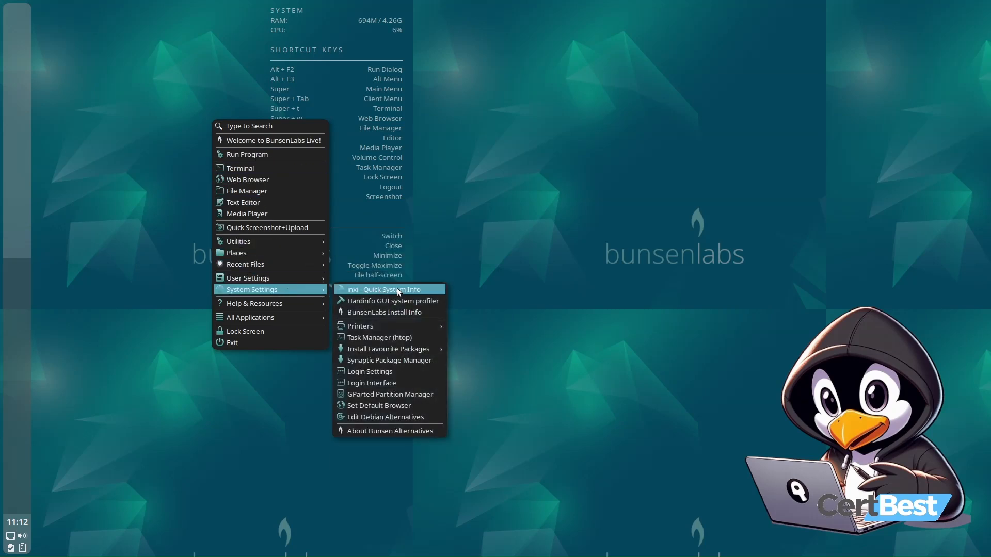
click(416, 313)
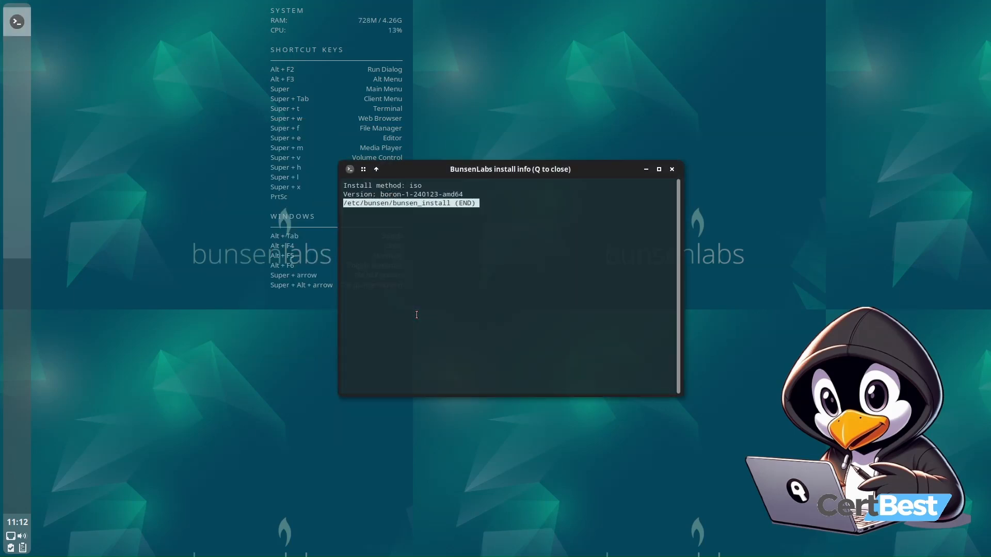
scroll(417, 315, down, 1)
key(q)
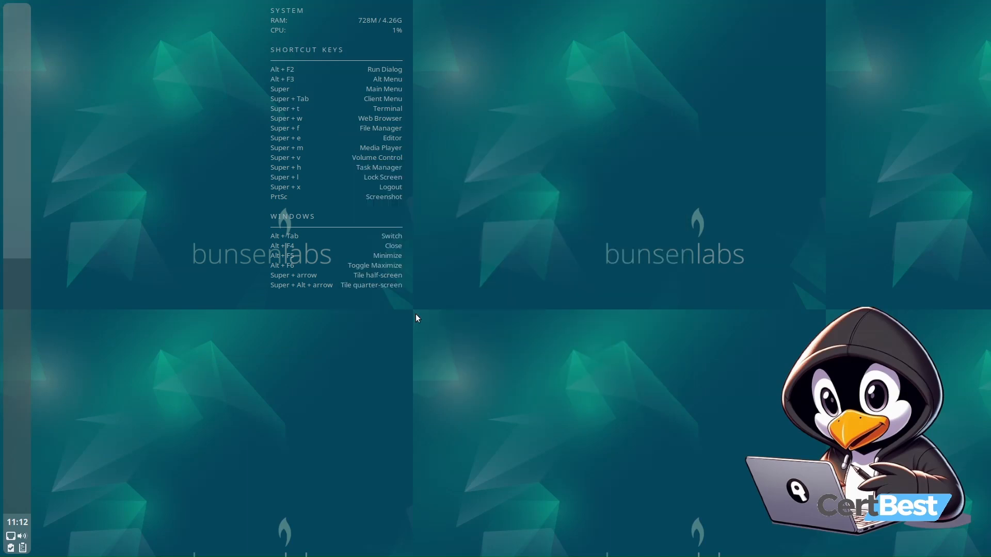
Reboot the live system from the desktop Exit menu and continue past the remove-medium prompt
right_click(157, 211)
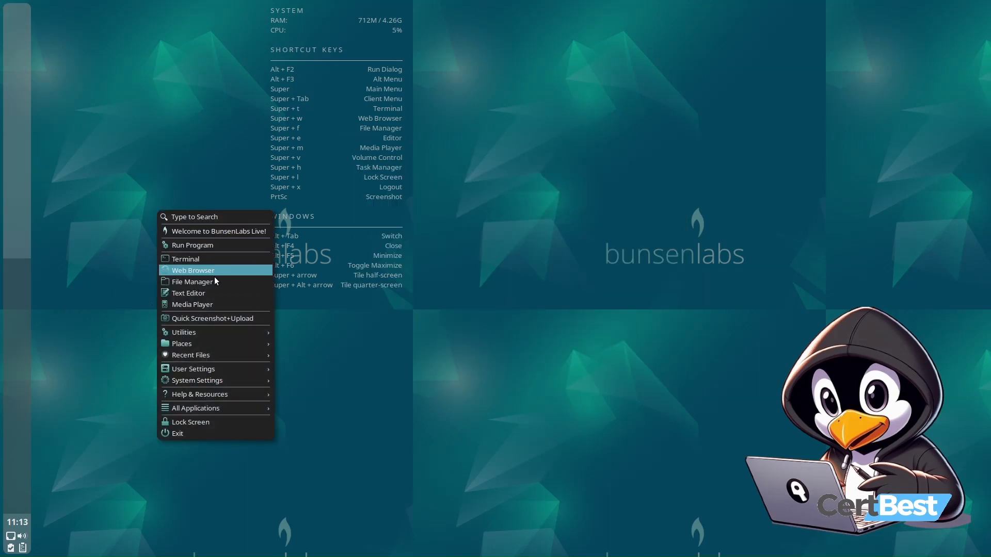
click(215, 434)
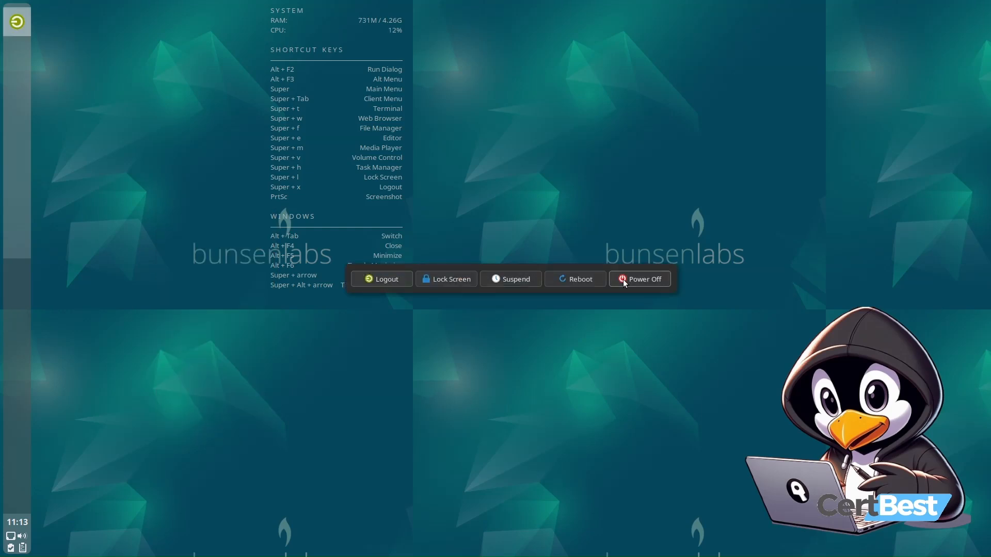
click(574, 280)
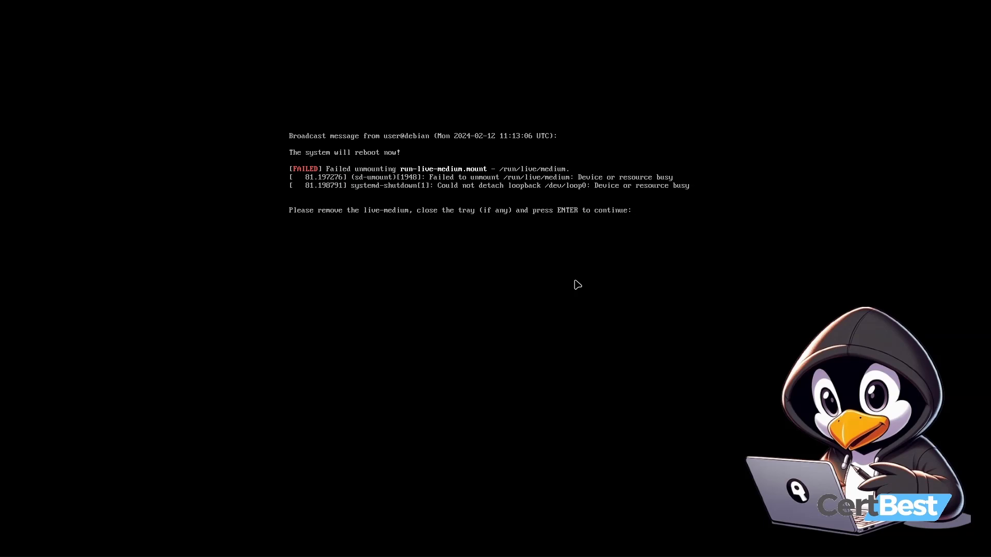
key(Return)
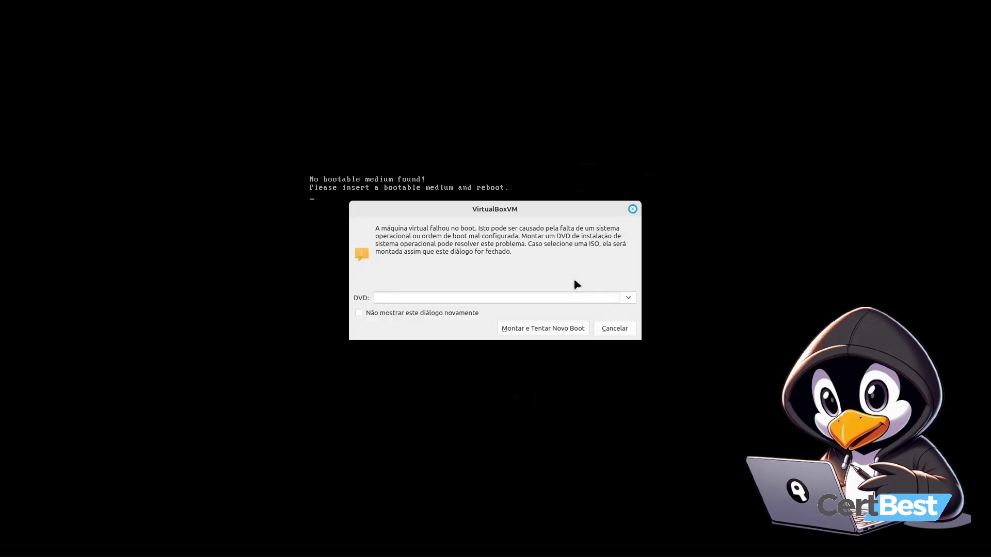
Try choosing the boron ISO in the boot-failure dialog, then cancel it and the mouse-capture notice
click(629, 299)
click(491, 327)
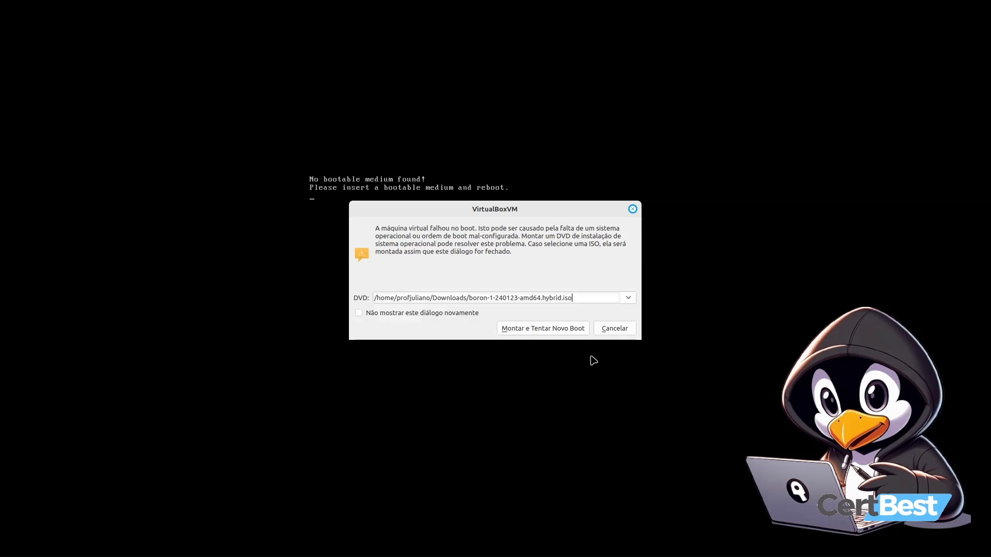
click(621, 333)
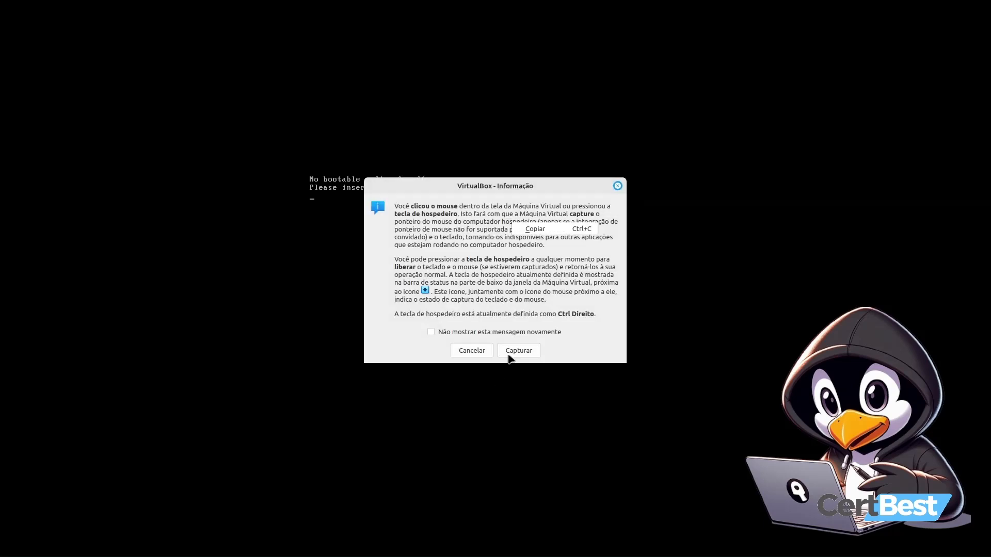
click(471, 351)
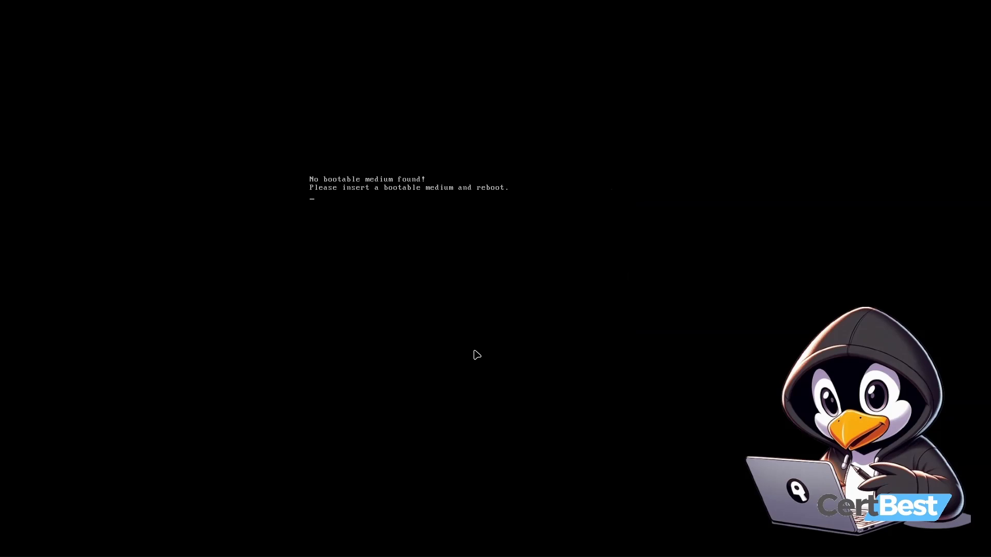
Leave full-screen mode and power off the BunsenLabs VM
click(430, 265)
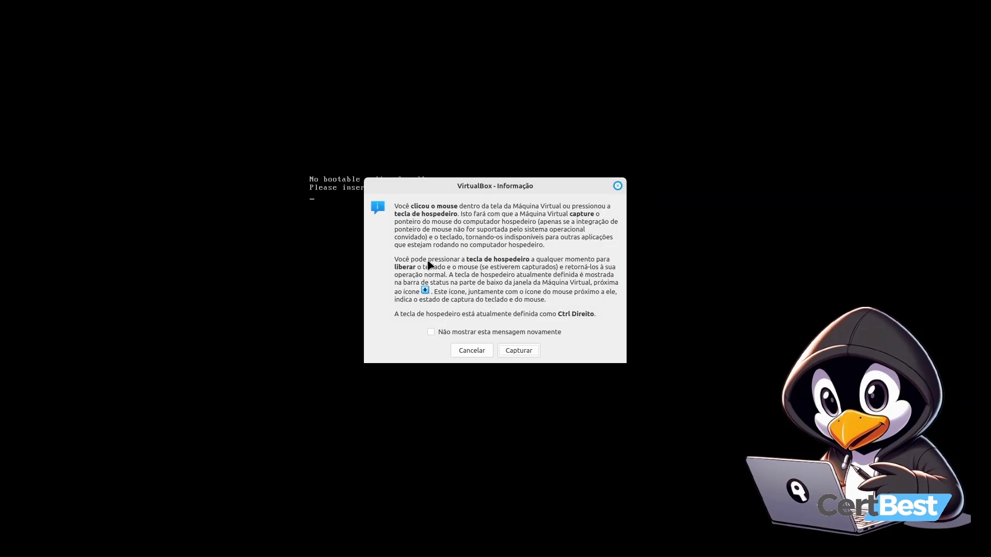
key(Escape)
key(ctrl+f)
click(982, 8)
click(545, 287)
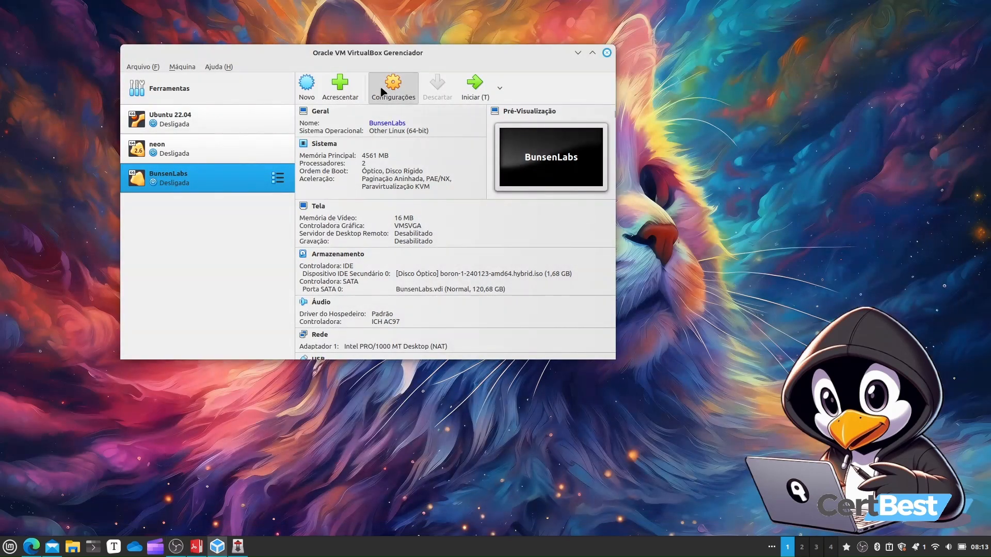
Check the optical drive's attached ISO in the VM's Storage settings and close the dialog
click(383, 92)
click(166, 119)
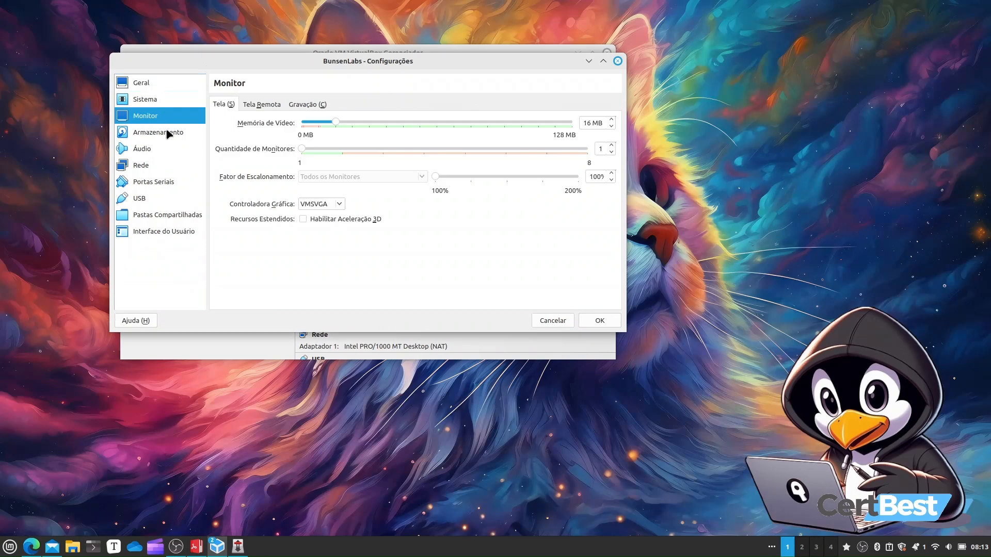
click(167, 133)
click(331, 128)
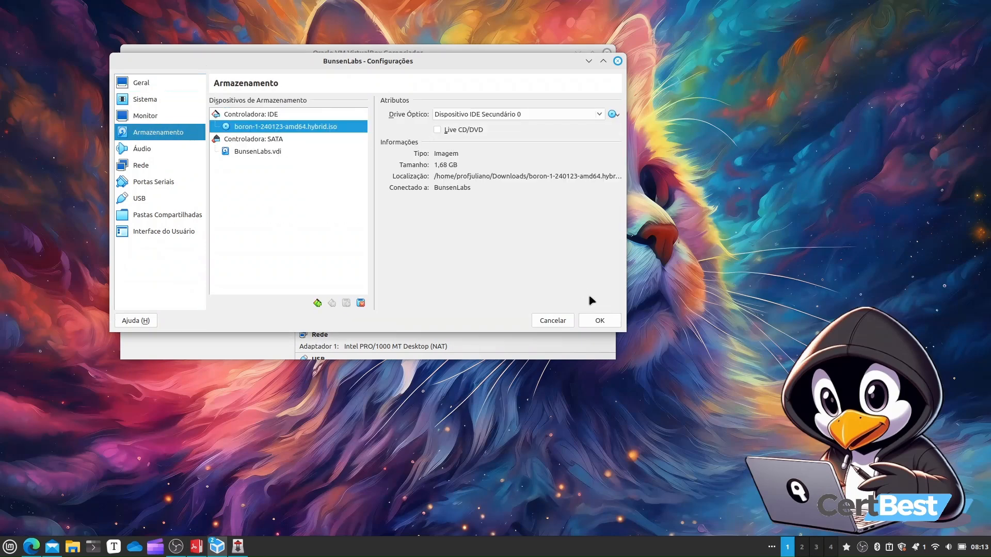
click(568, 322)
Start the VM and boot the Start installer entry from the Bunsenlabs Boron boot menu
click(470, 85)
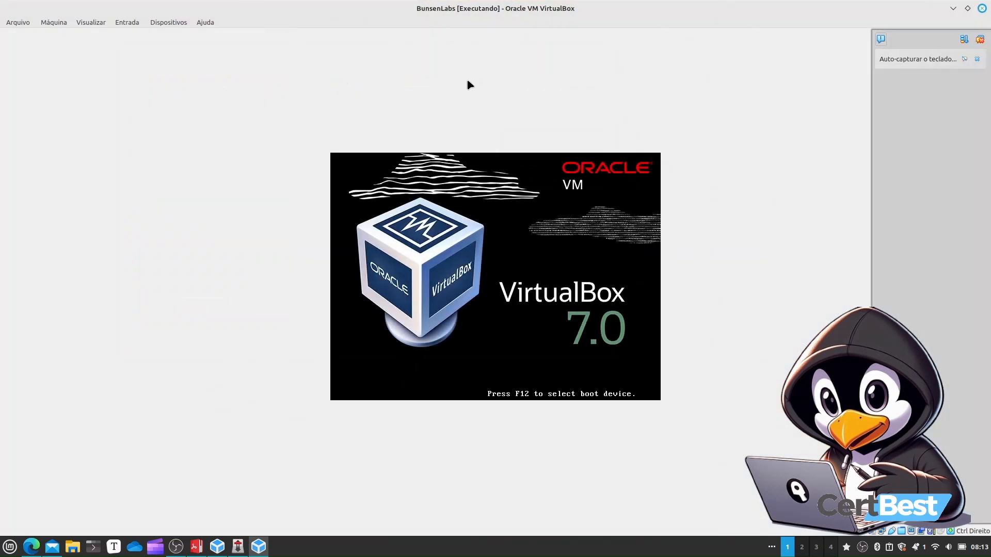
key(Down)
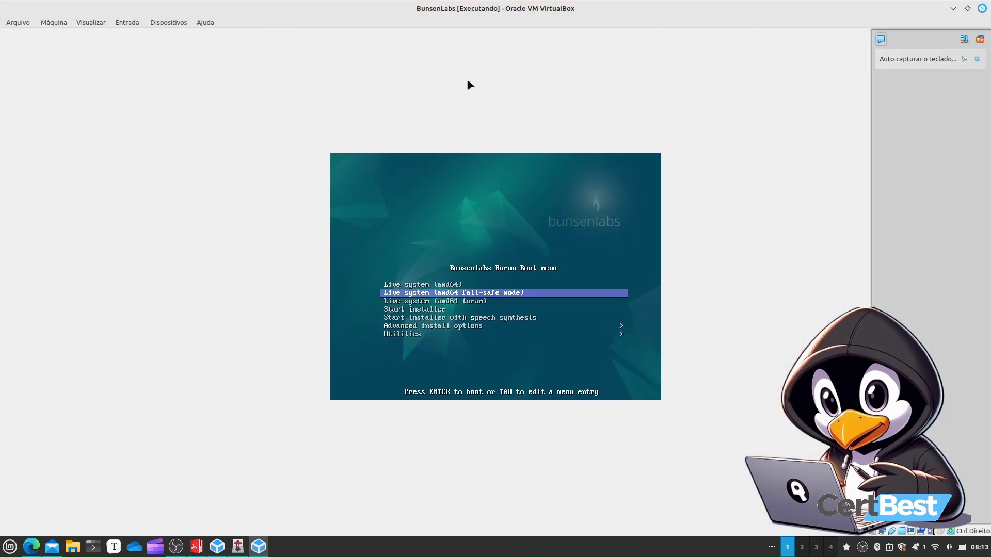
key(Down)
key(Down)
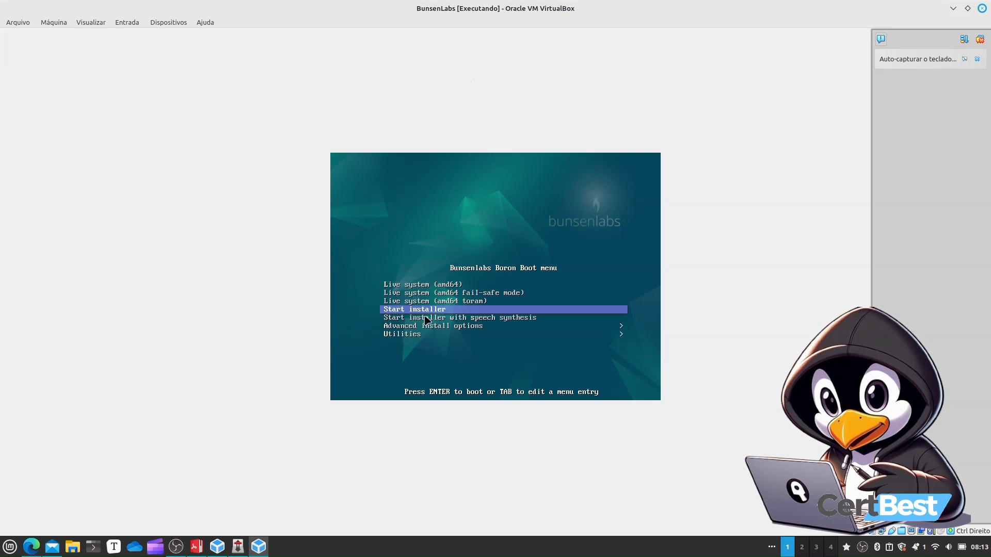
key(Return)
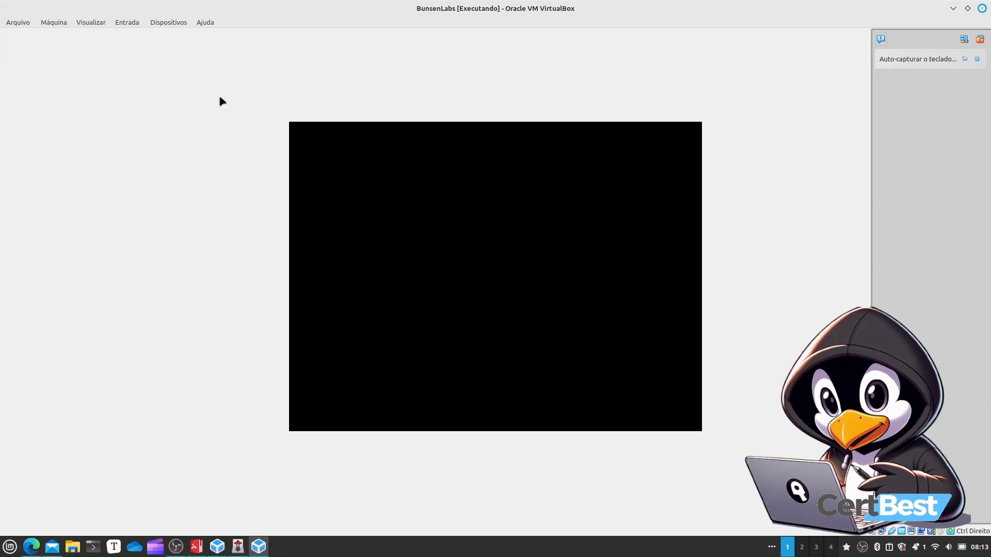
Switch the VM window to full-screen mode and accept capturing the mouse in the VM
click(86, 21)
click(102, 34)
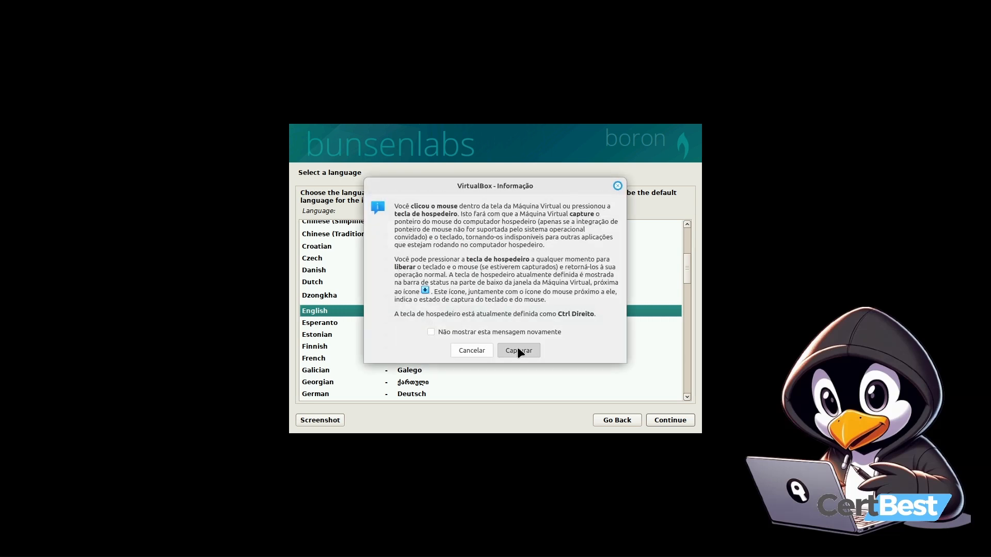
click(515, 350)
Choose Portuguese (Brazil) as the installer language, keeping Brasil as location and Português Brasileiro keyboard layout
scroll(401, 341, down, 12)
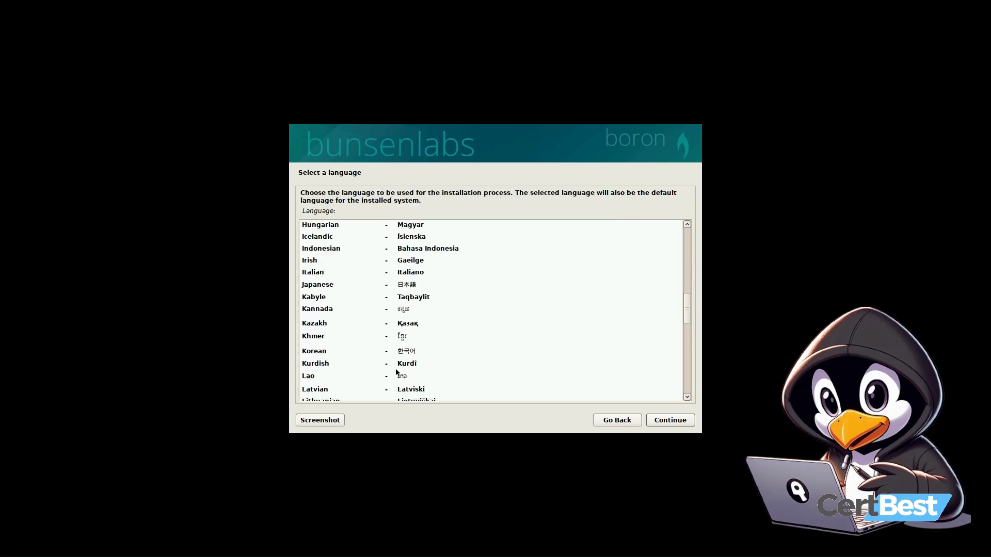
click(407, 316)
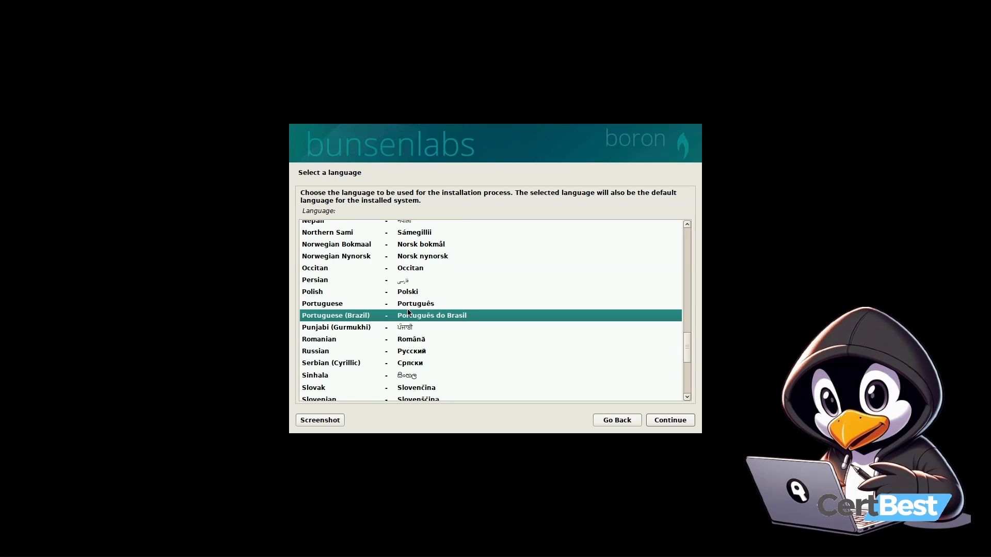
click(679, 420)
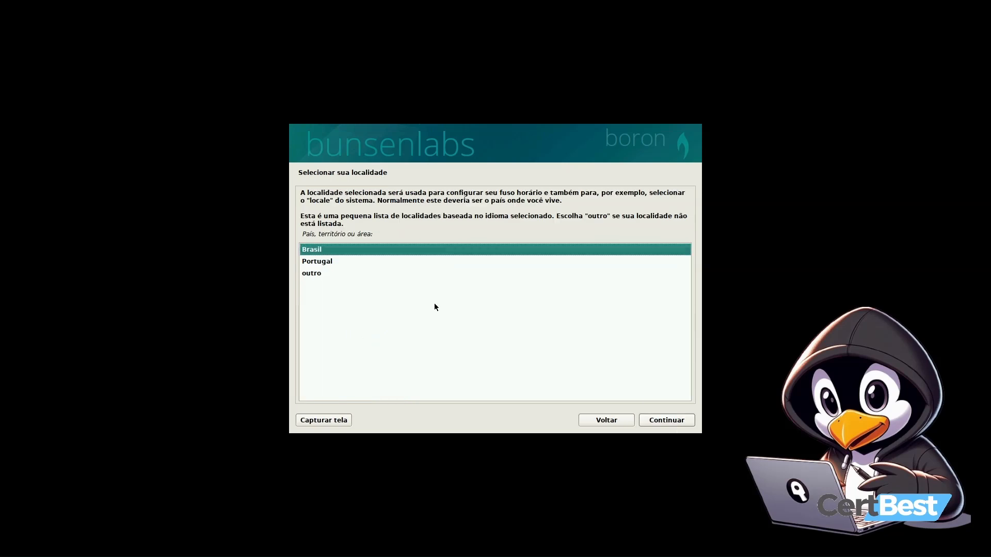
click(687, 422)
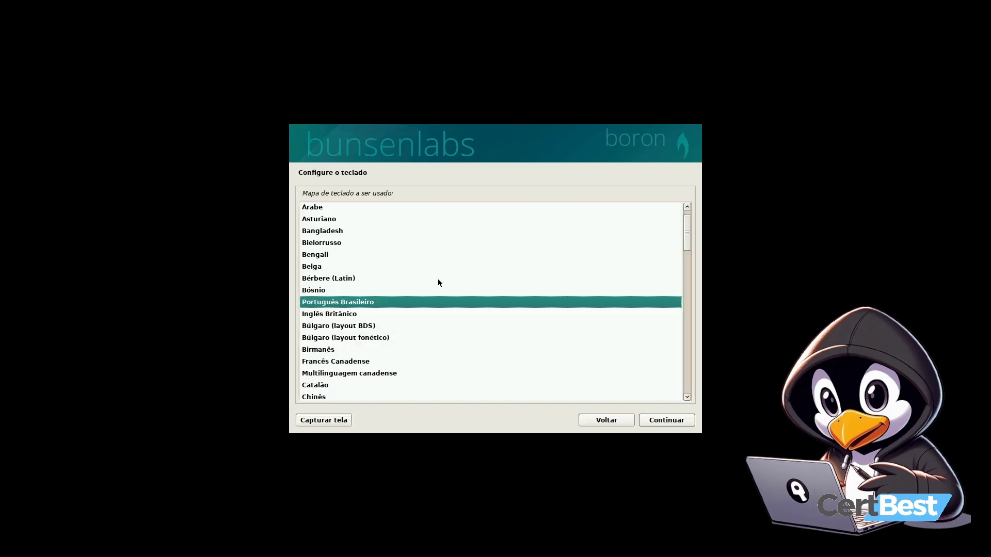
click(678, 421)
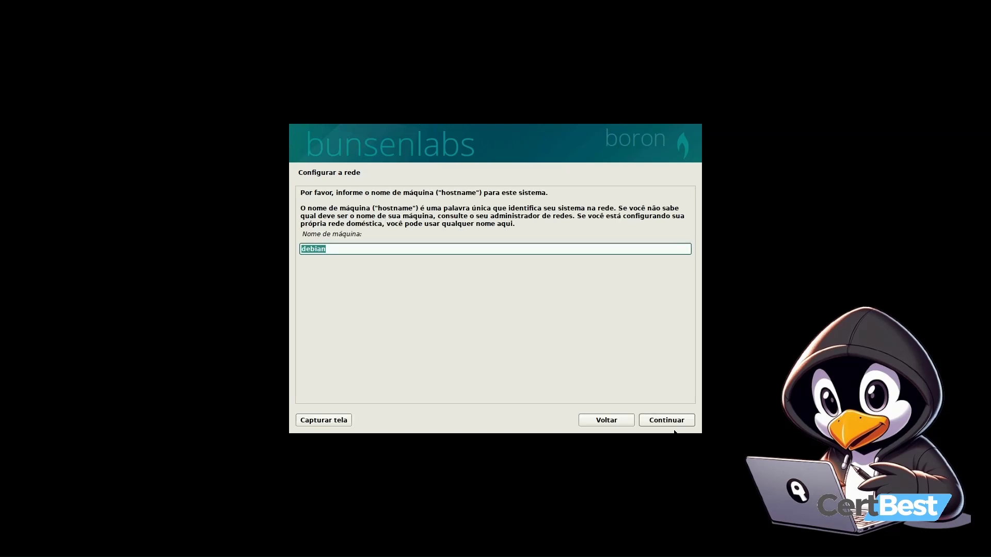
Keep the default hostname debian and leave the new user's full name blank
click(657, 422)
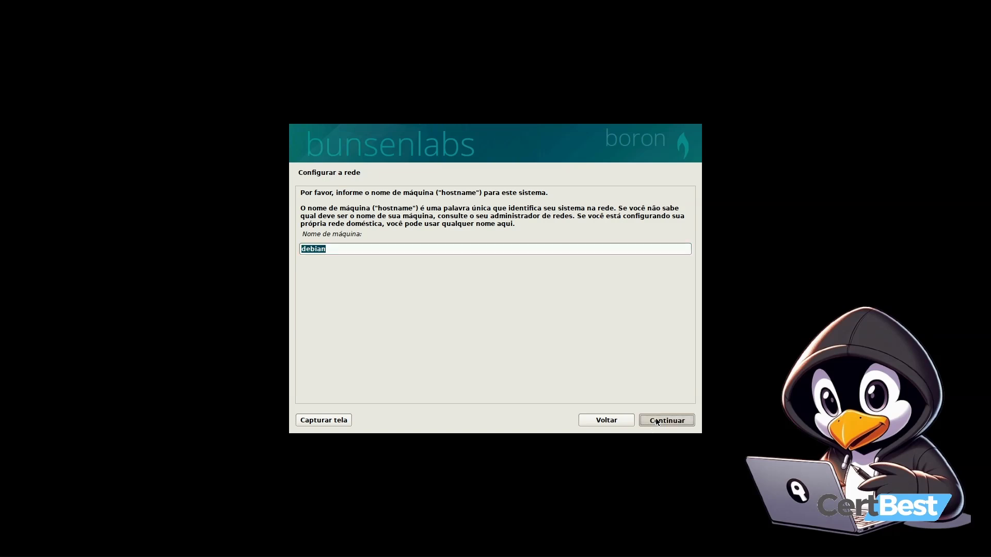
click(692, 422)
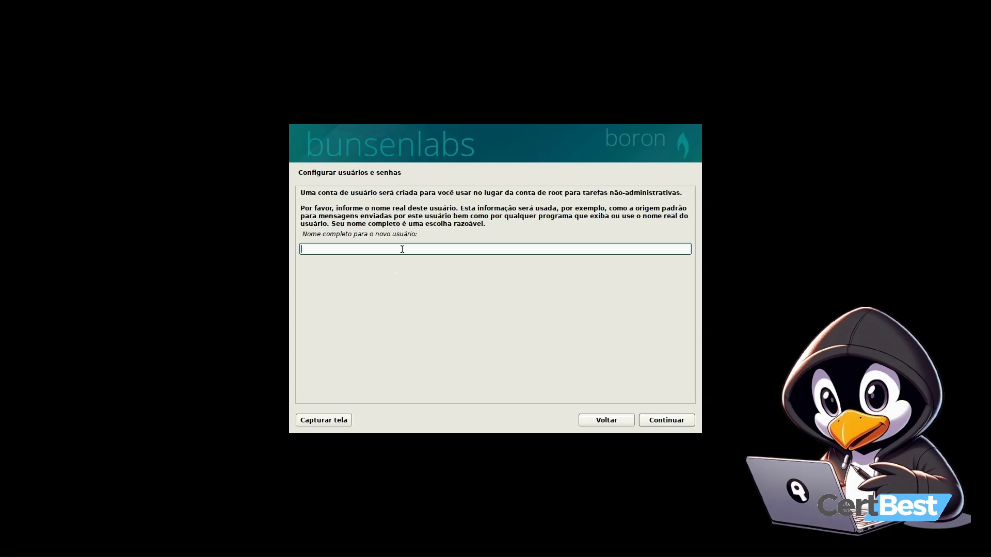
click(681, 424)
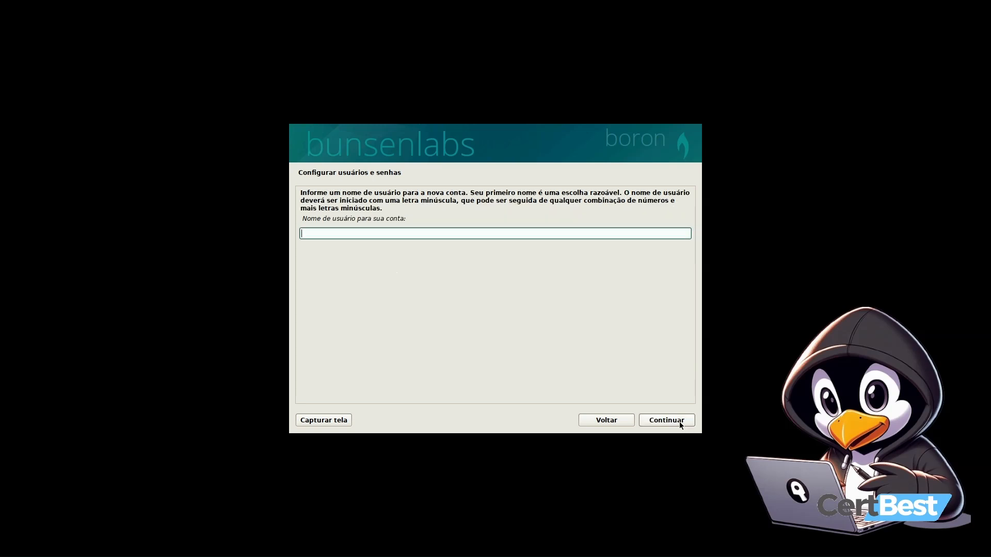
Enter the new account's username, then type the user password and its confirmation
key(Return)
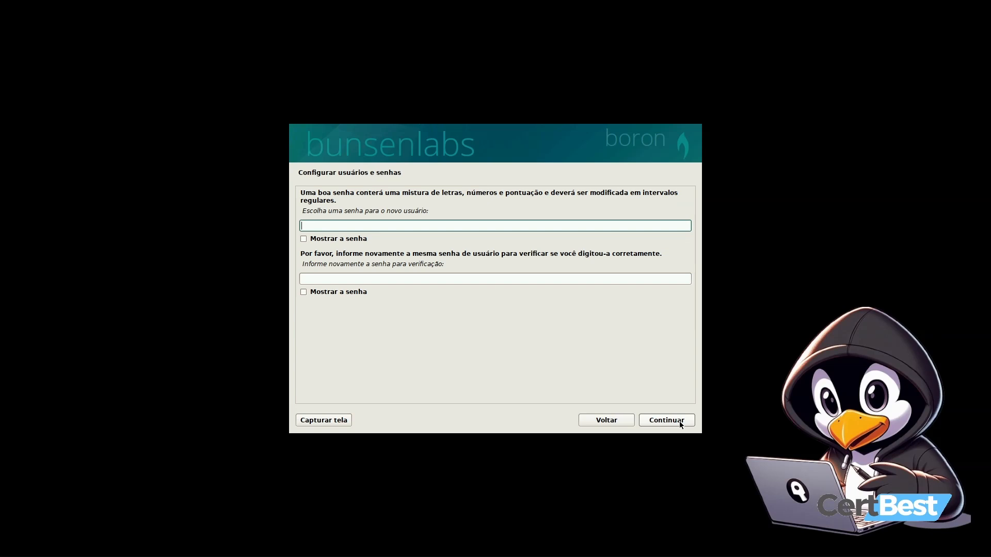
key(Tab)
key(Tab)
key(Return)
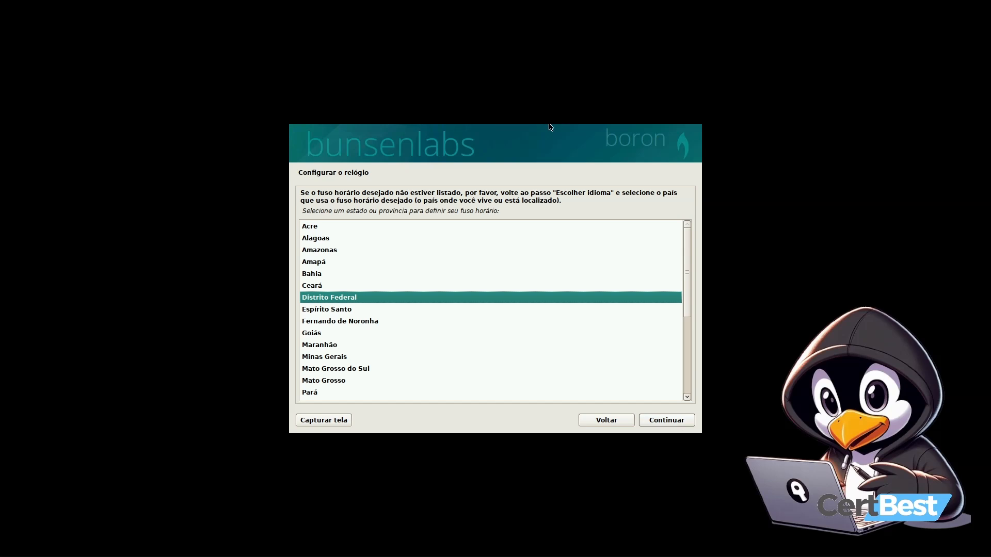
Set the time zone to São Paulo
scroll(326, 372, down, 5)
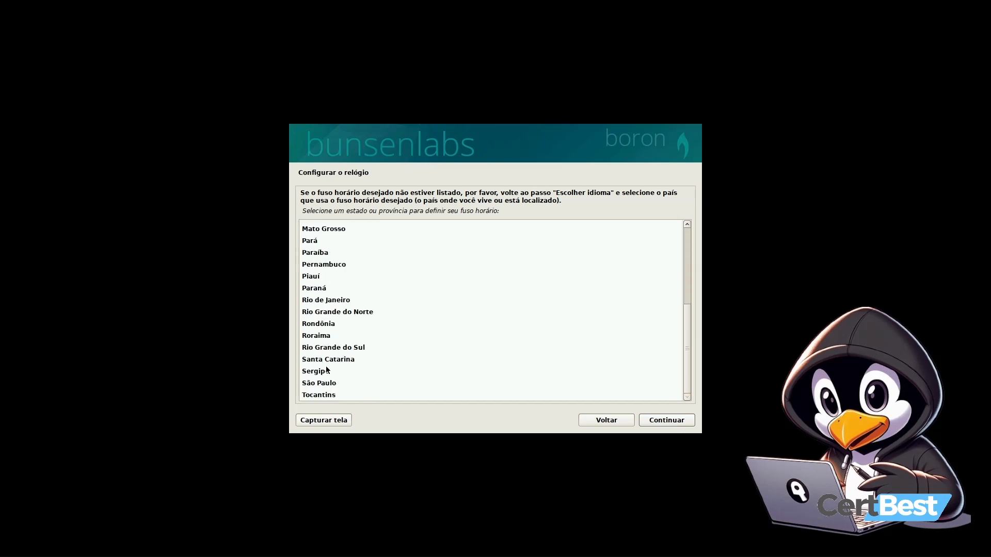
click(326, 383)
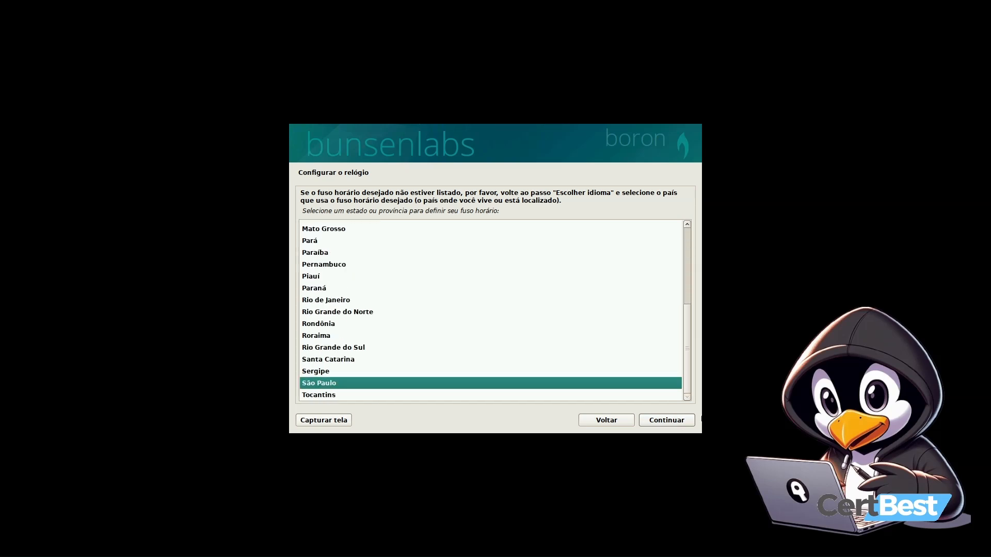
click(686, 424)
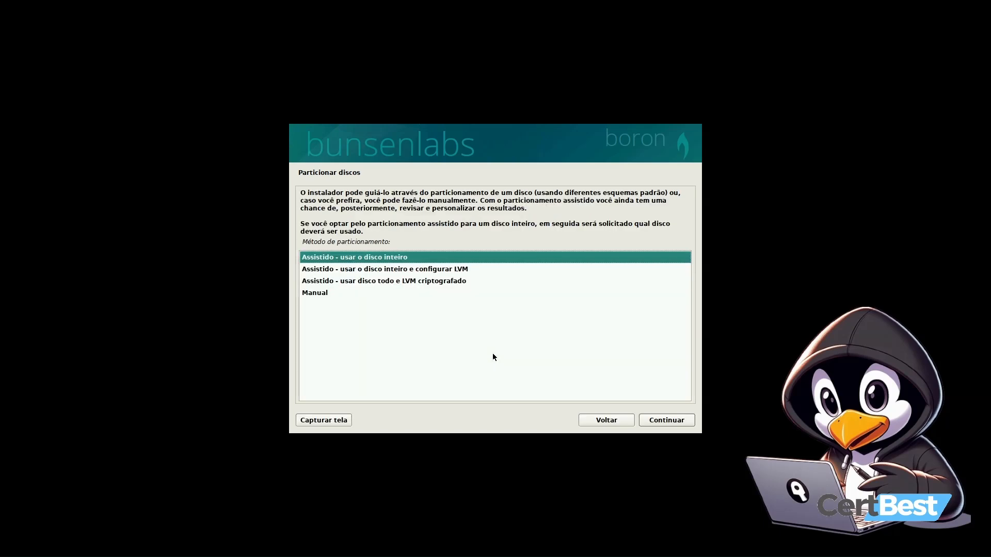
Partition the whole disk with guided partitioning, all files in one partition, and confirm writing the changes
click(686, 420)
click(685, 420)
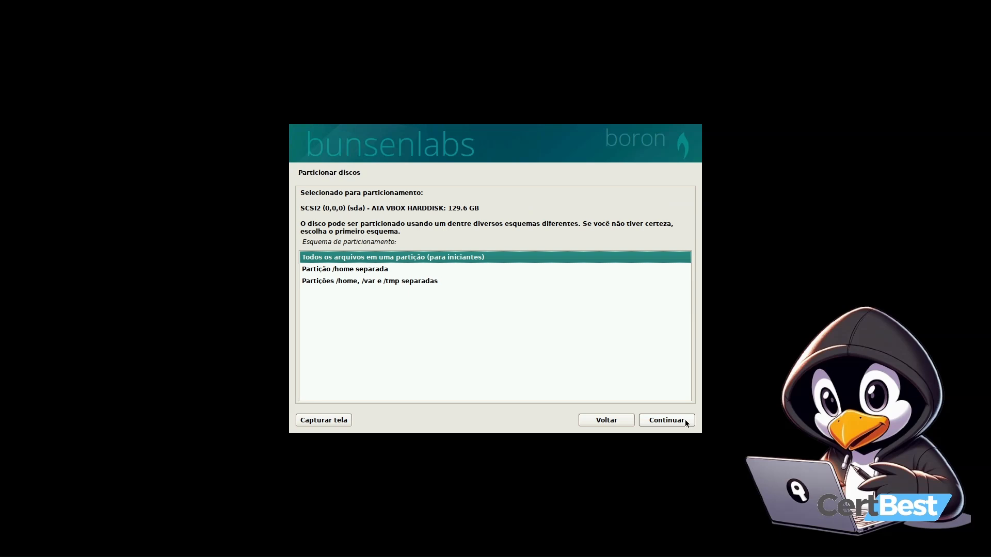
click(686, 420)
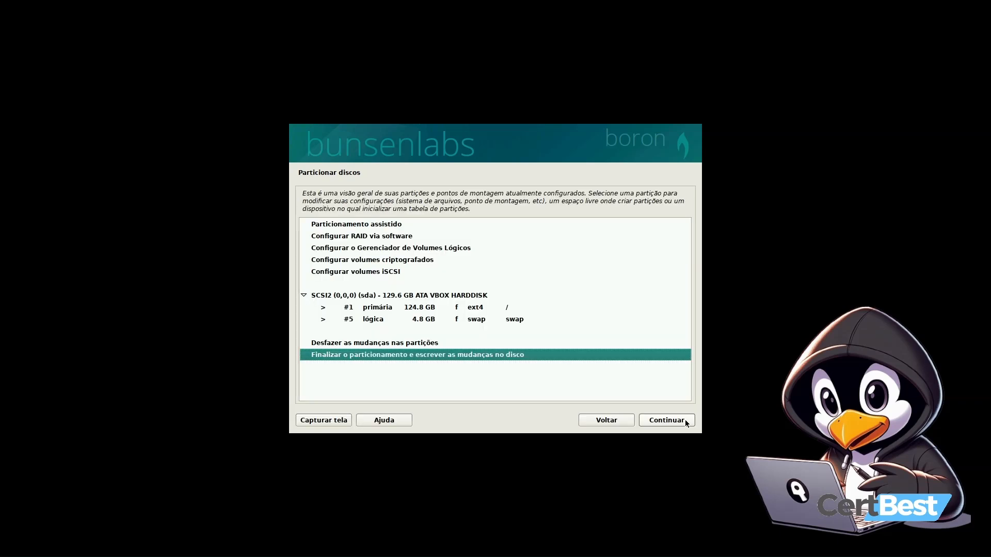
click(686, 420)
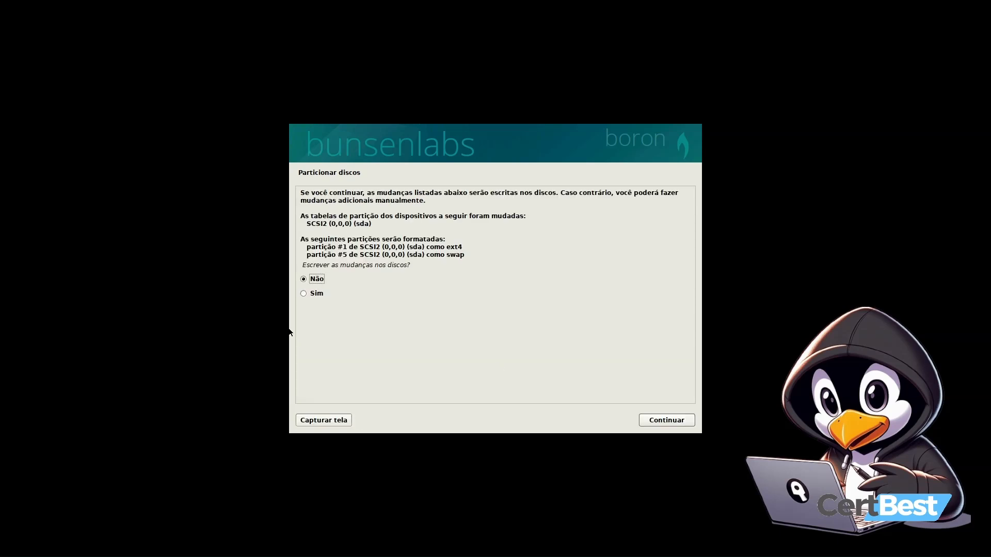
click(314, 296)
click(673, 421)
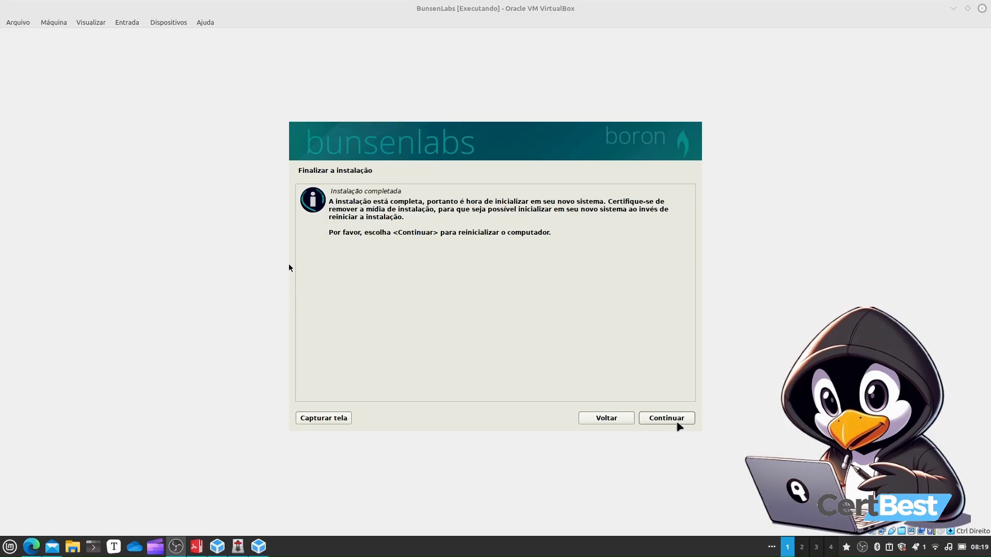
Finish the installation and restart the VM
click(680, 424)
key(Return)
click(680, 419)
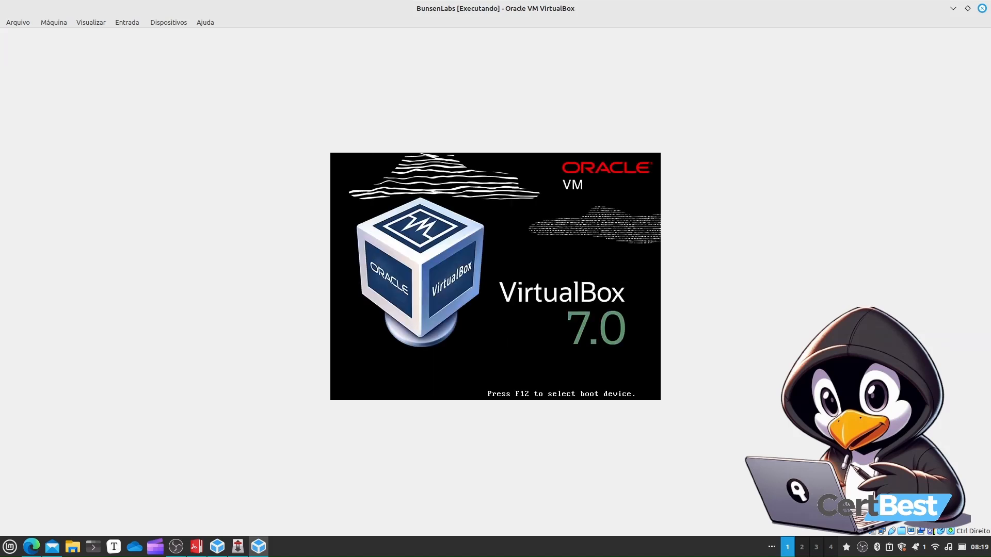
Boot the installed system from the boot menu's default entry
key(Down)
key(Up)
key(Return)
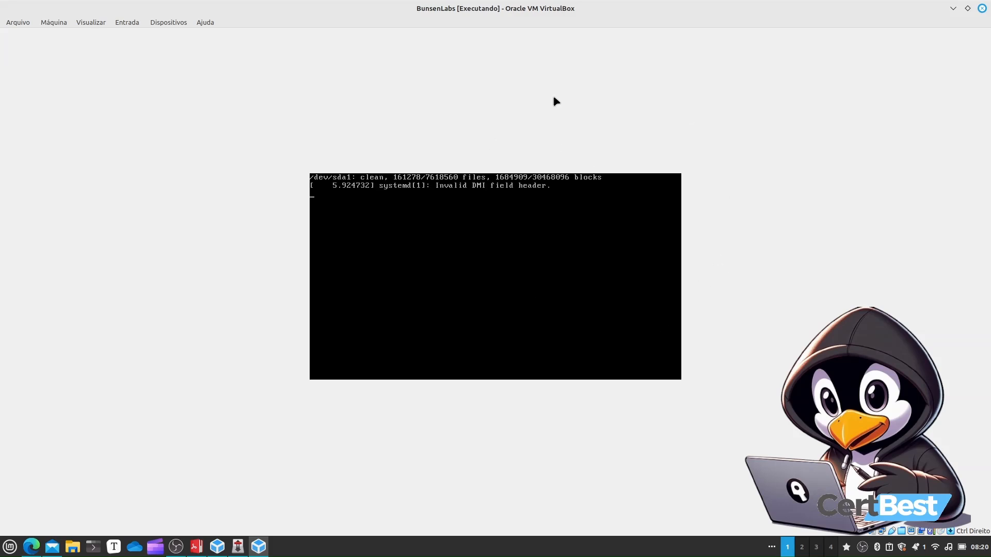
Switch to full-screen mode and log in as the new user with the account password
click(92, 23)
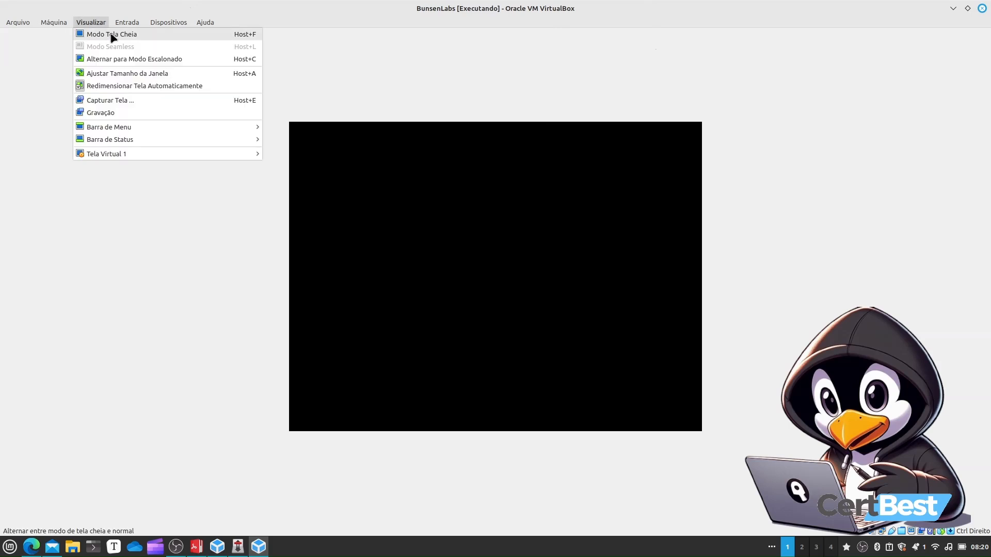
click(119, 35)
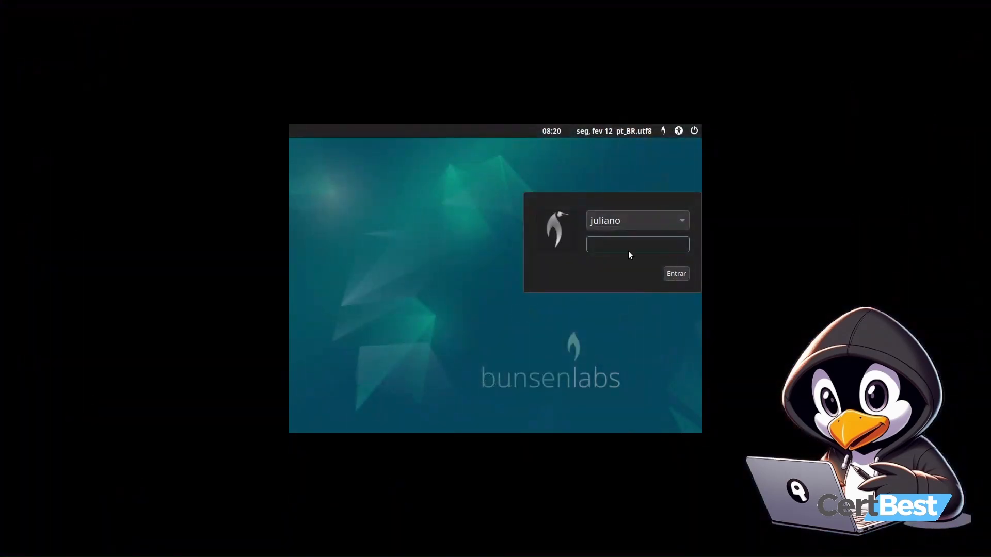
text(•••••••)
key(Return)
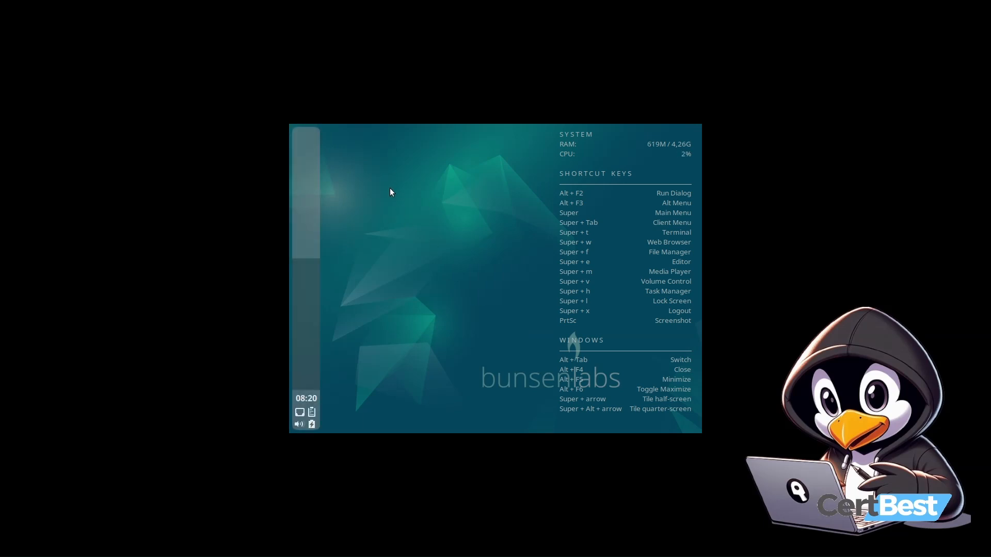
key(ctrl+f)
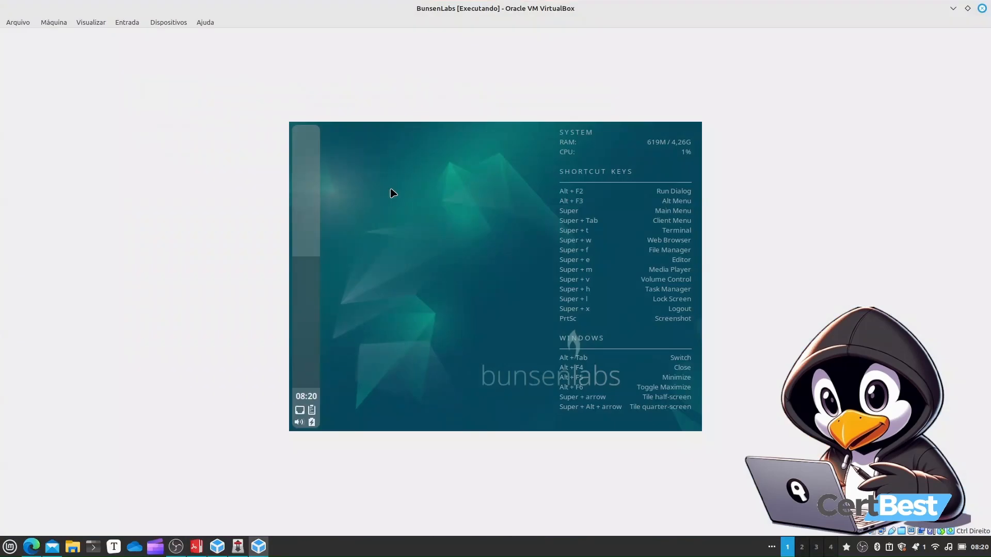
click(90, 22)
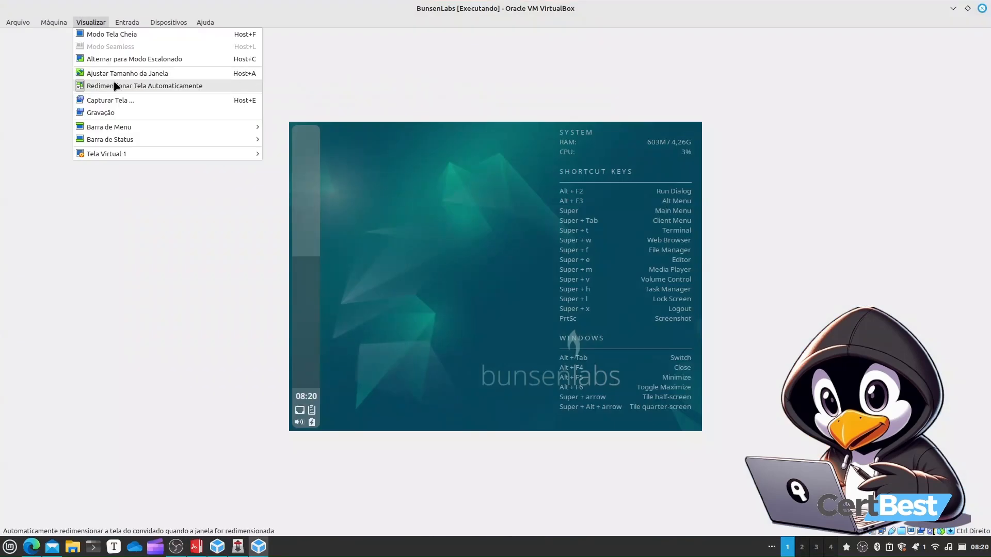
click(651, 178)
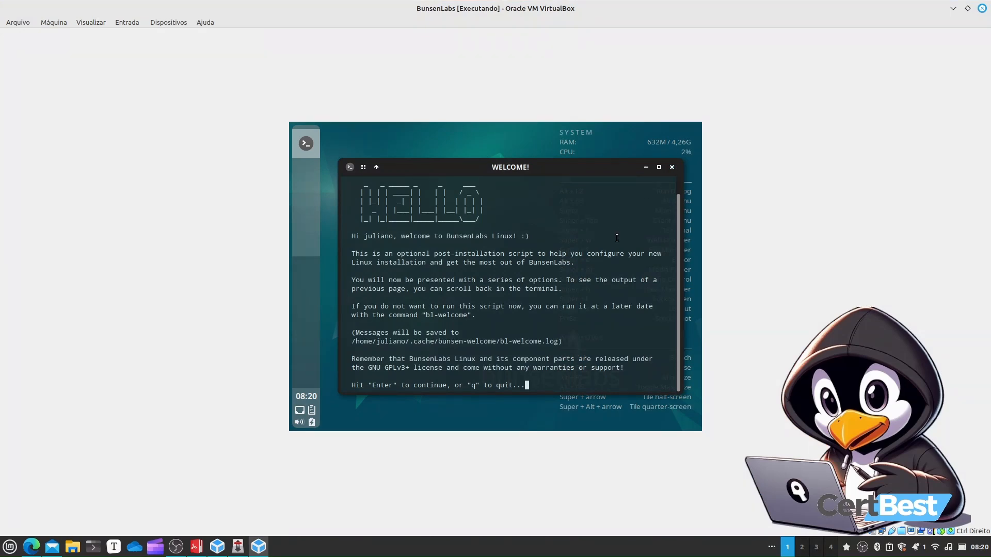
key(ctrl+f)
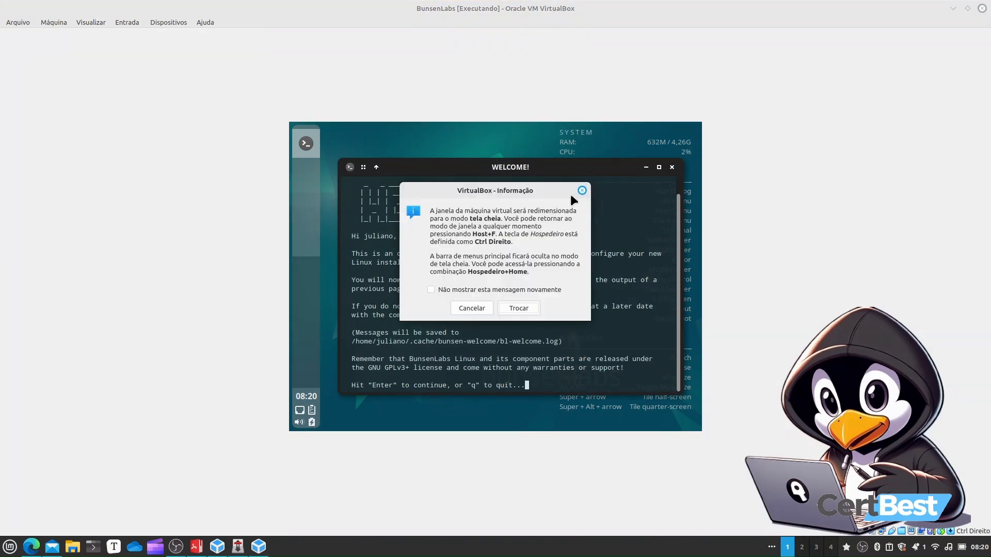
key(Return)
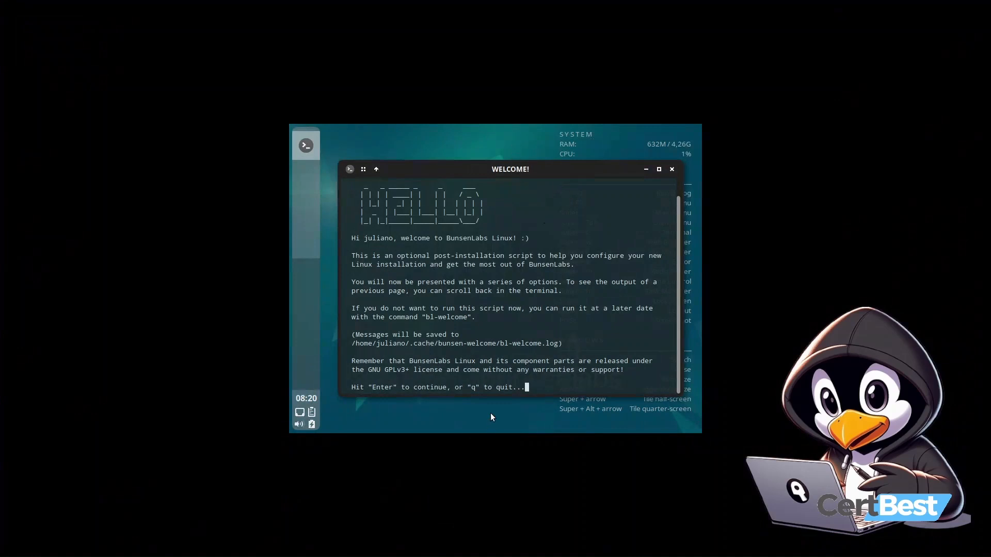
Step through the BunsenLabs welcome script and quit it at the warning prompt
key(Return)
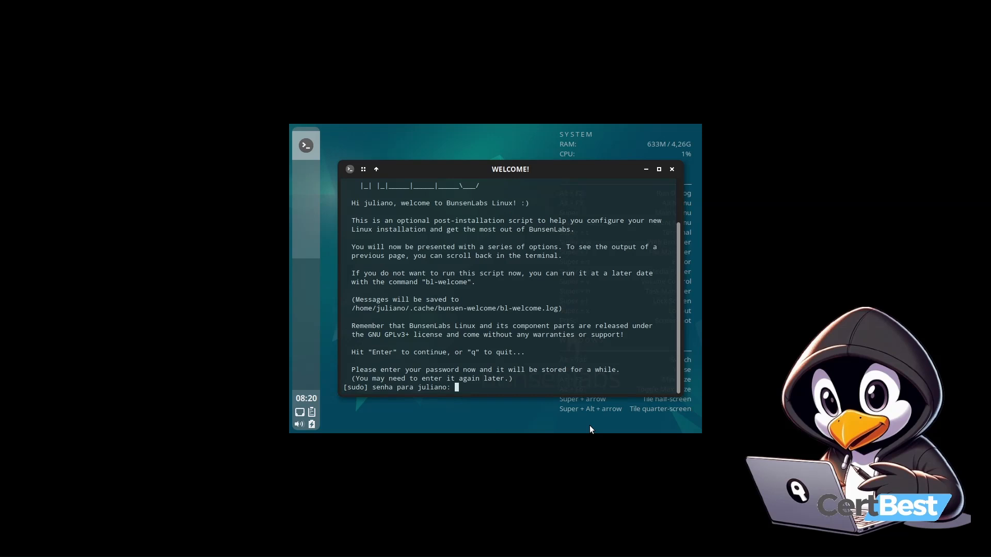
key(Return)
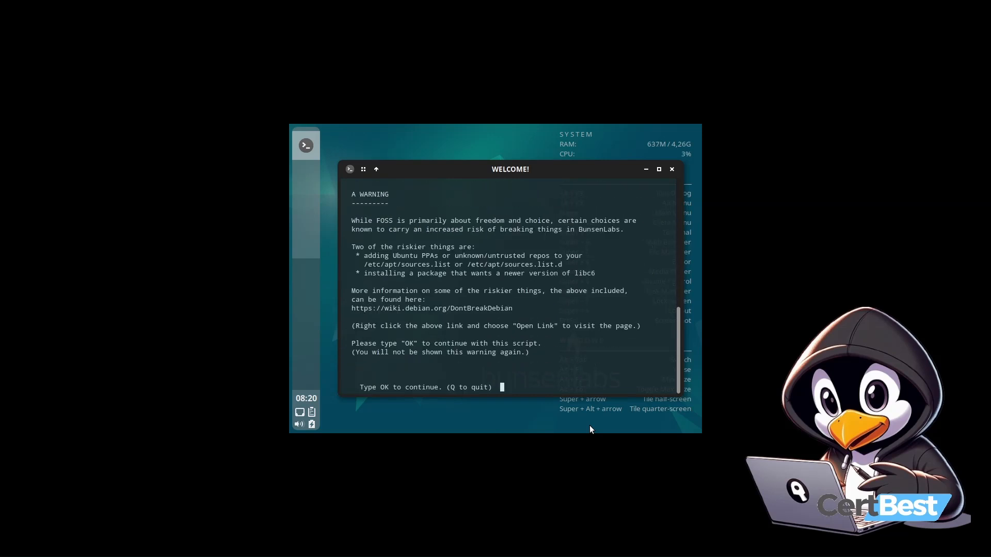
key(Return)
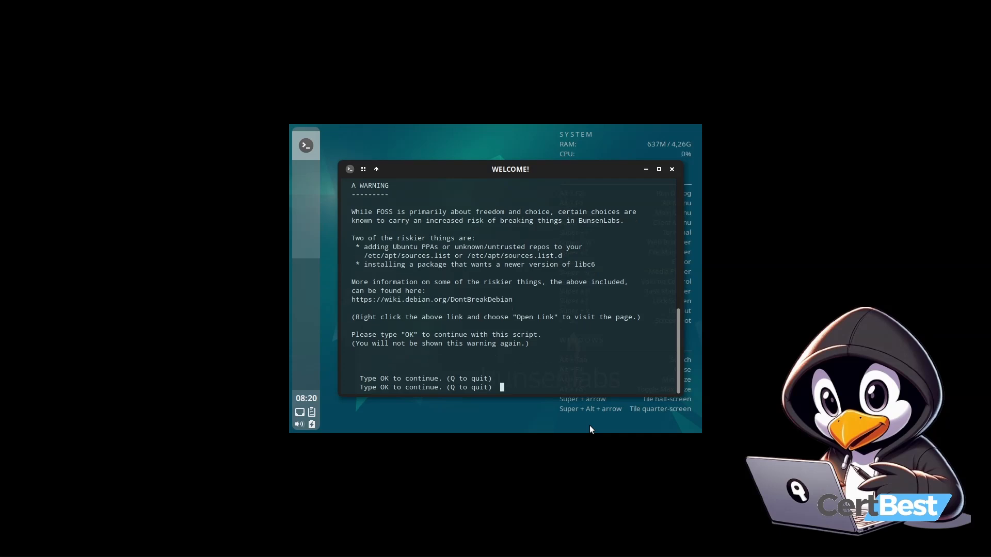
text(q)
key(Return)
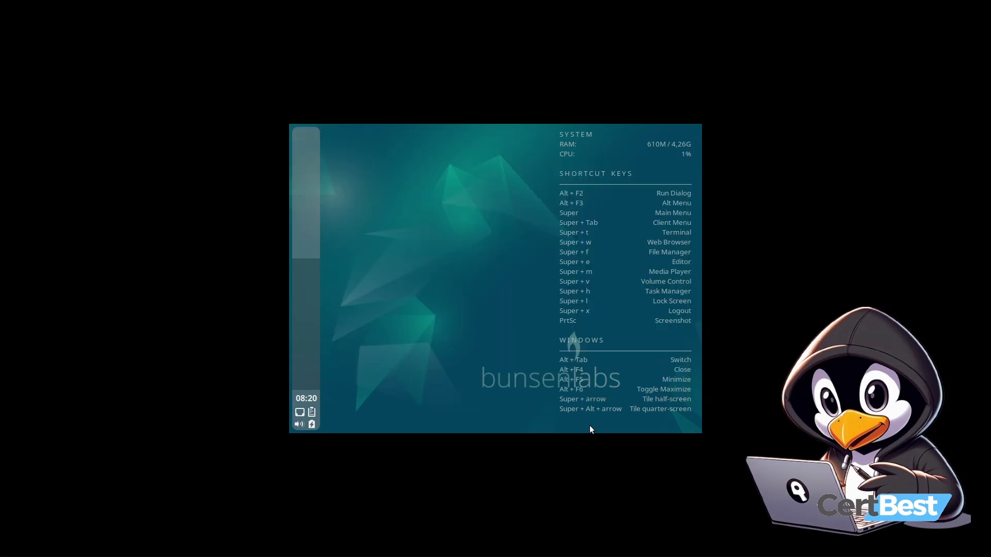
Browse the desktop menu's All Applications categories, then leave full-screen mode
right_click(424, 127)
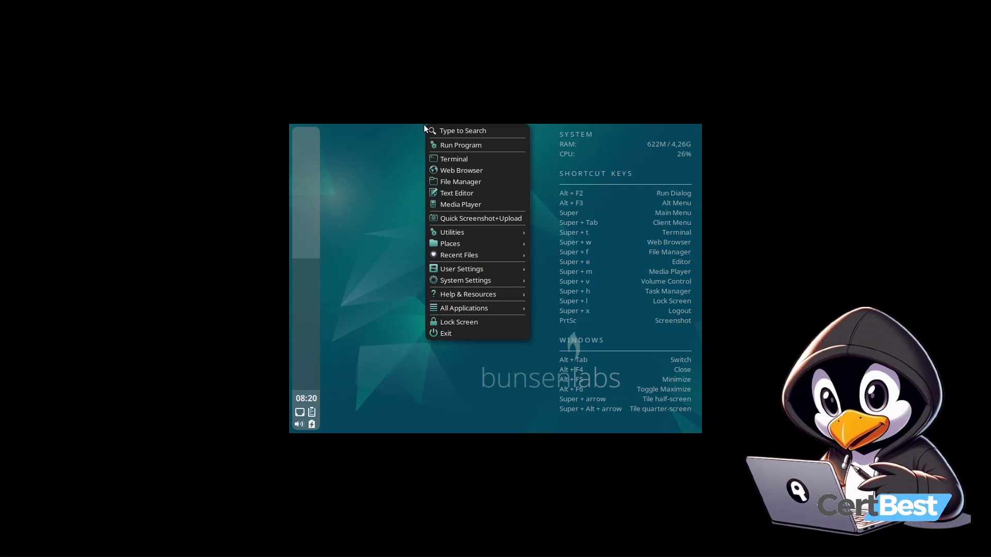
mouse_move(462, 308)
mouse_move(540, 317)
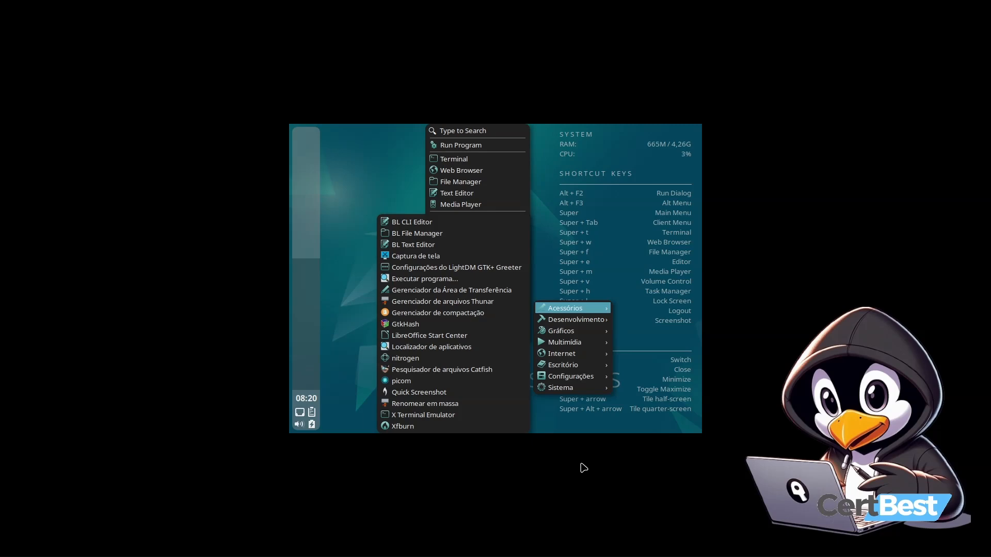
click(585, 471)
key(Control_R+f)
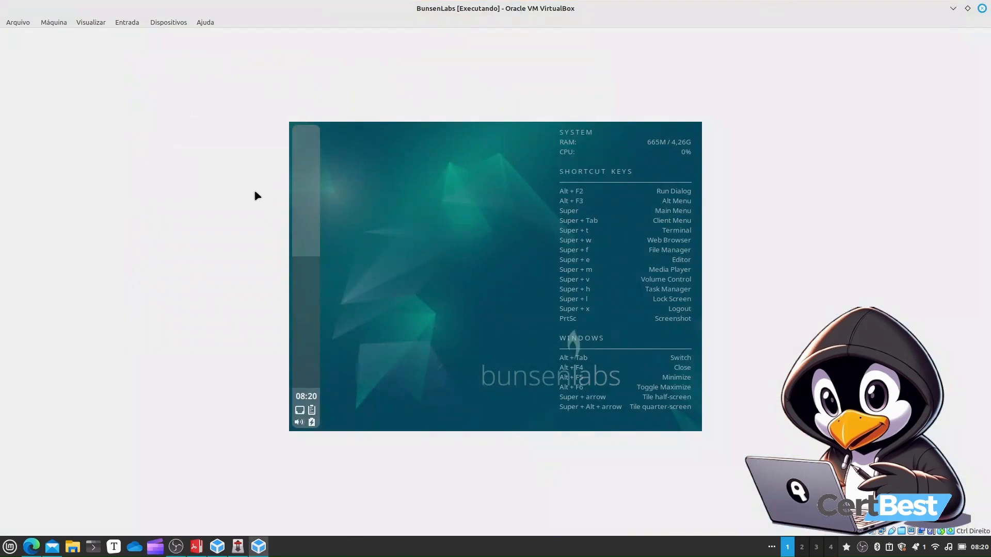
Insert the Guest Additions CD image into the VM and browse the mounted disc in the file manager, then close it
click(167, 24)
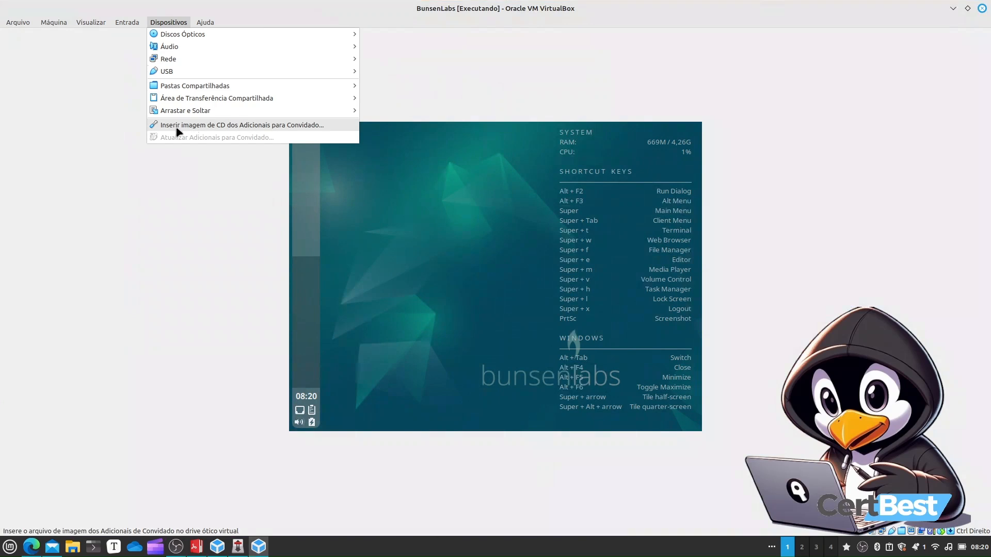
click(271, 126)
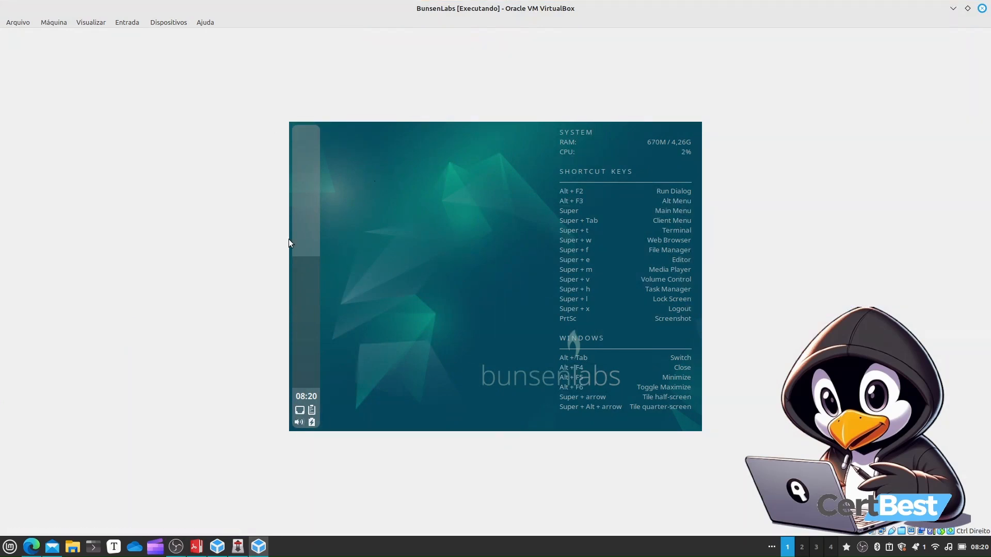
right_click(386, 225)
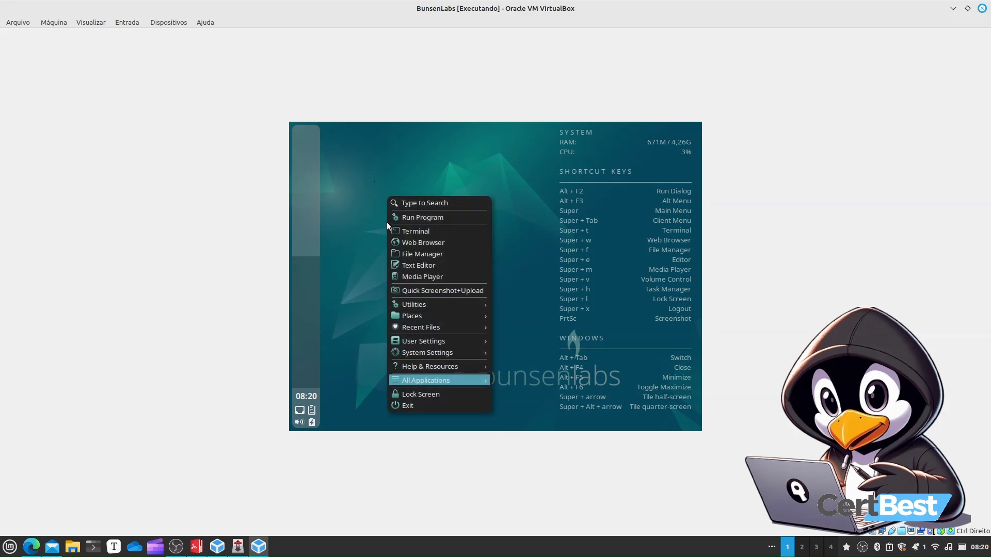
click(426, 253)
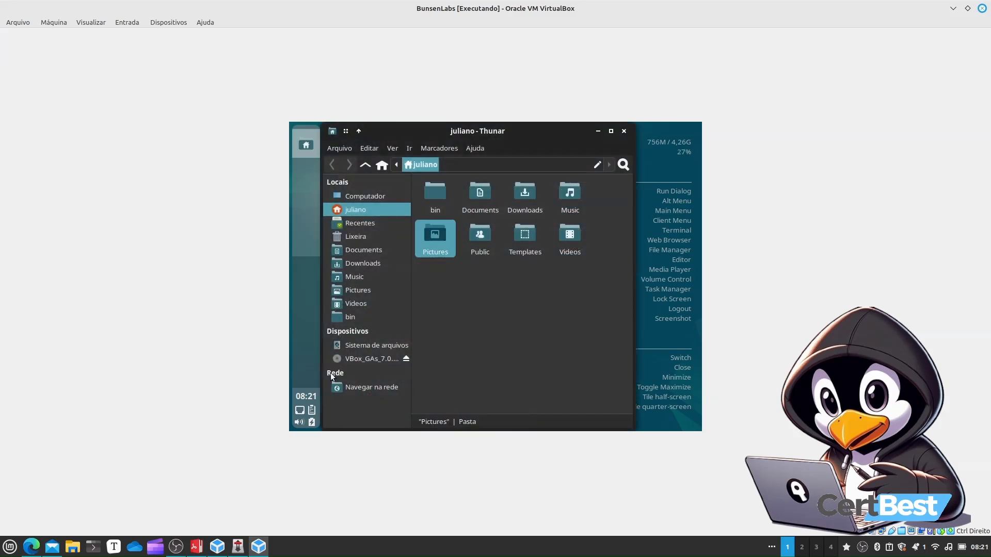
click(351, 361)
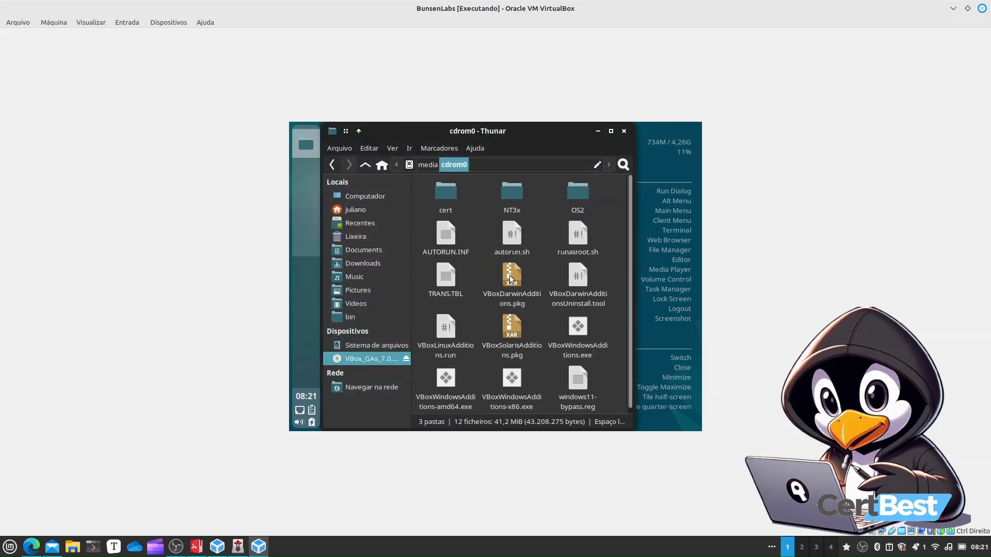
click(624, 132)
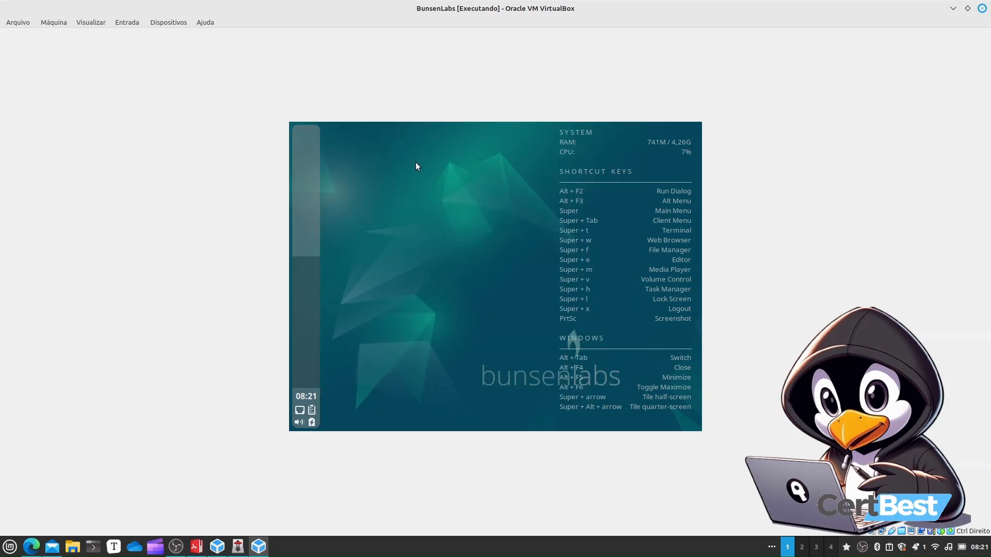
Open a terminal from the desktop menu and set its font size to 16 in the terminal preferences
right_click(416, 163)
click(464, 197)
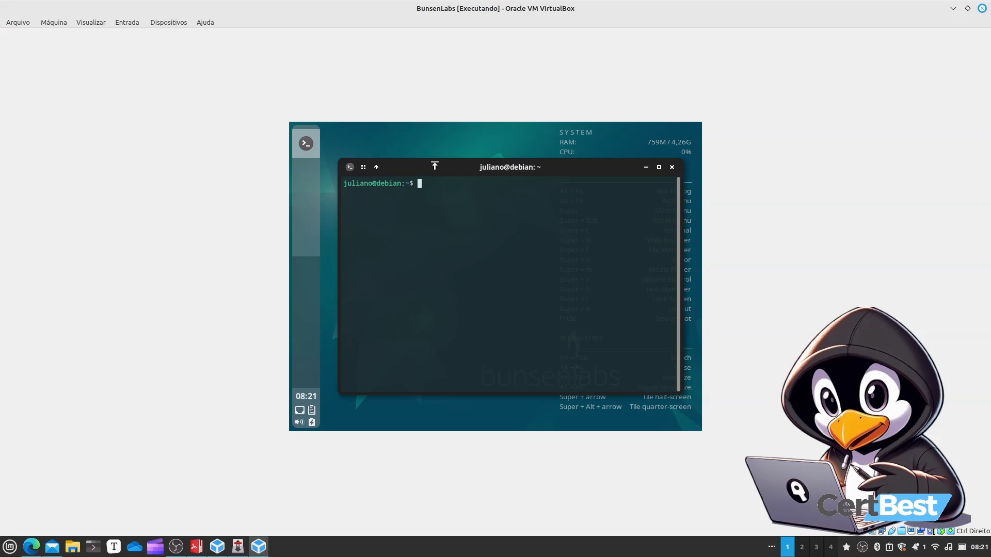
right_click(553, 270)
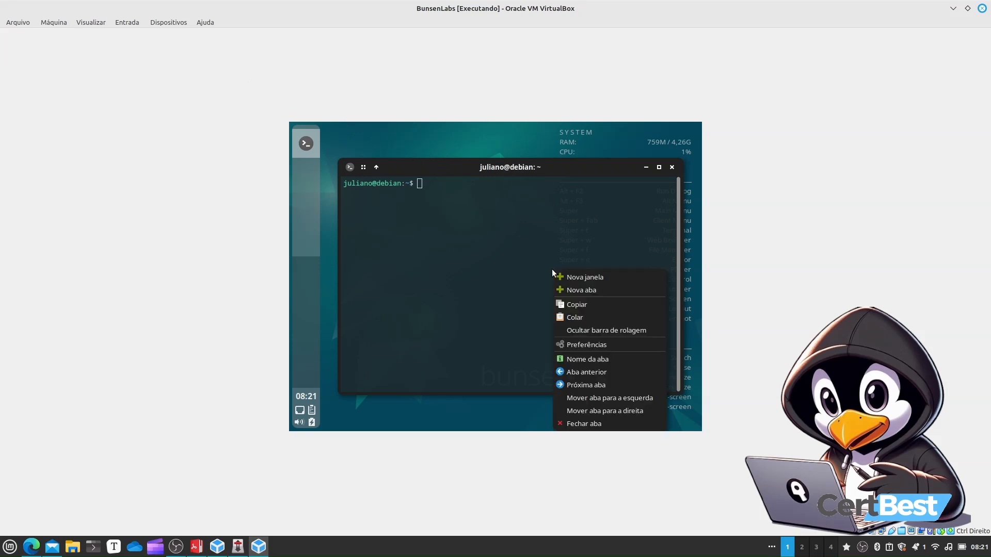
click(598, 343)
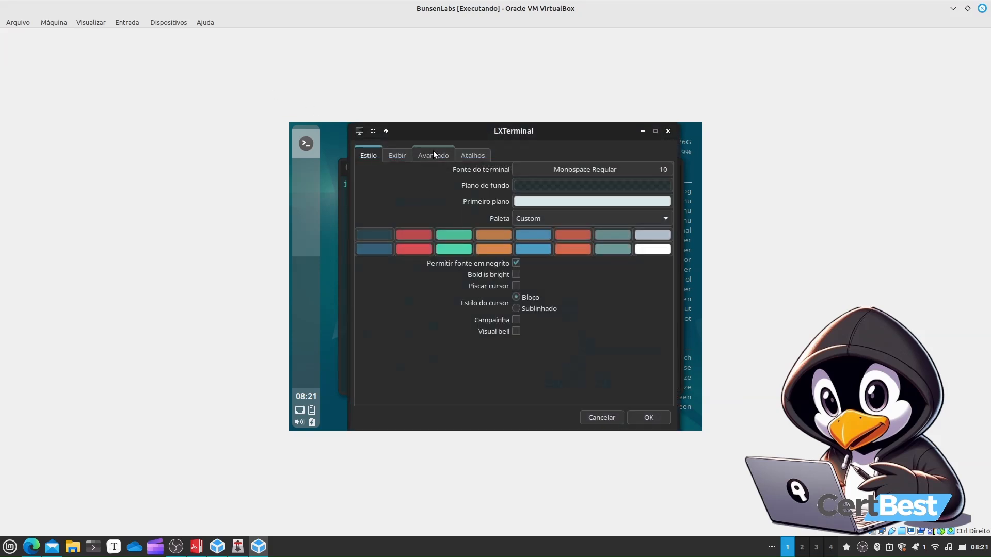
click(658, 169)
click(611, 392)
click(612, 392)
click(612, 392)
click(611, 392)
click(611, 392)
click(612, 392)
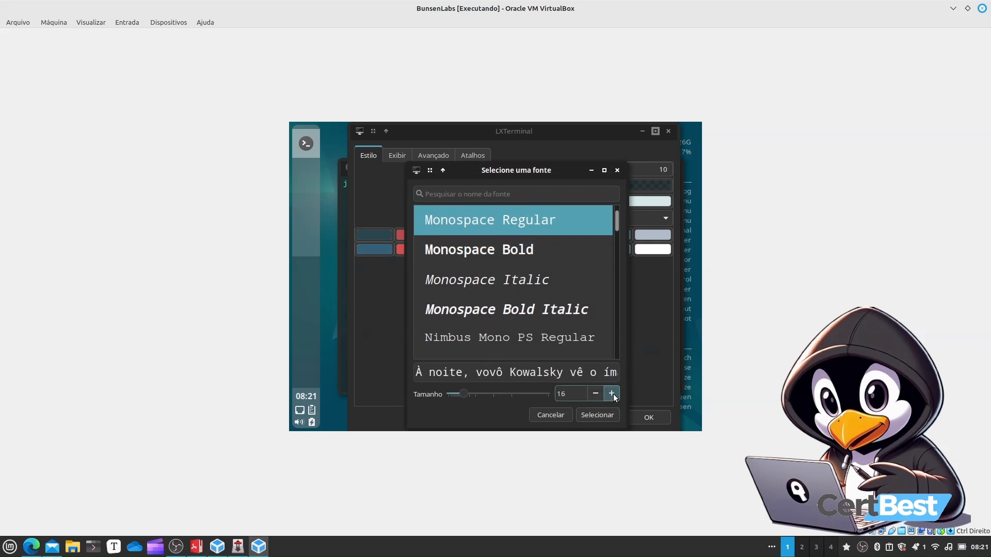
click(597, 414)
click(631, 419)
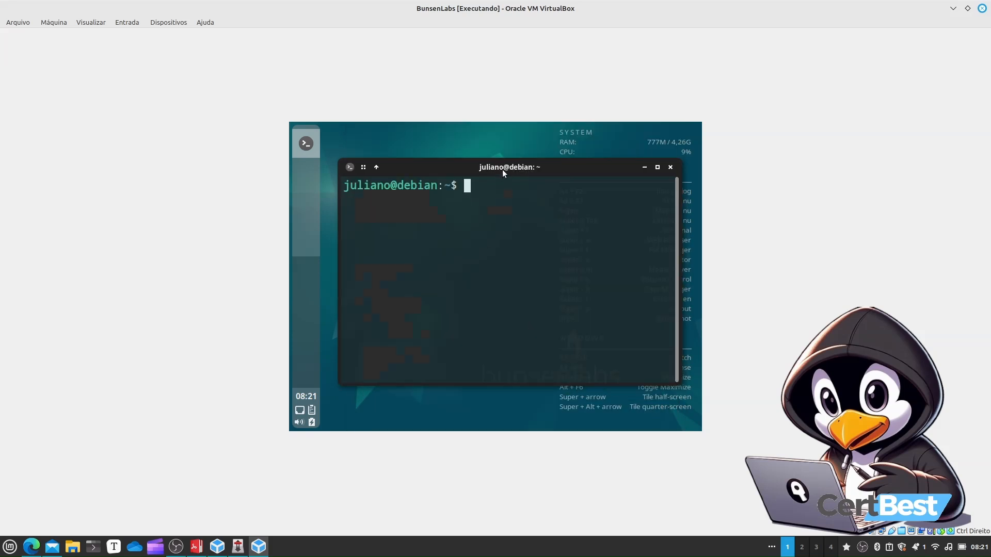
Change to the /media/cdrom directory and list its files
key(ctrl+f)
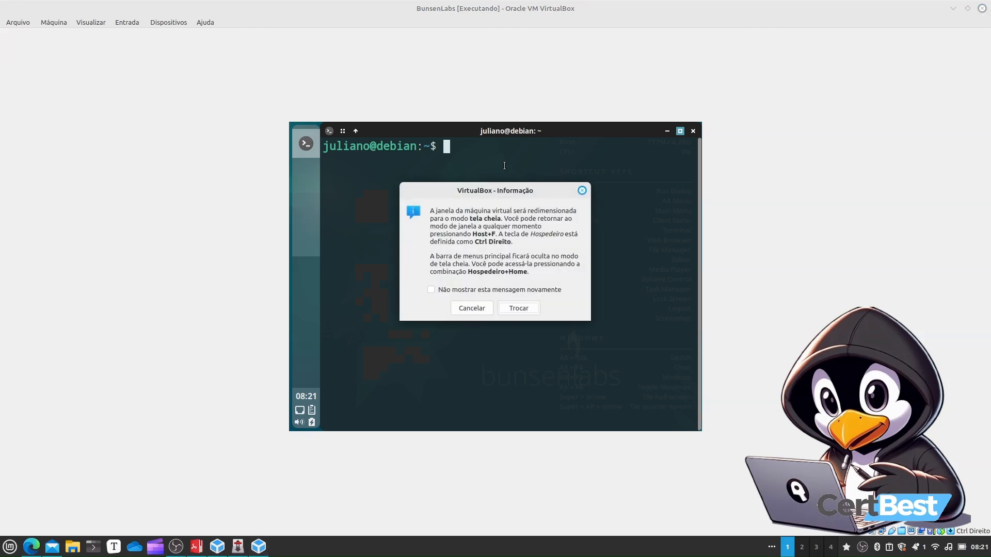
key(Escape)
text(cd /)
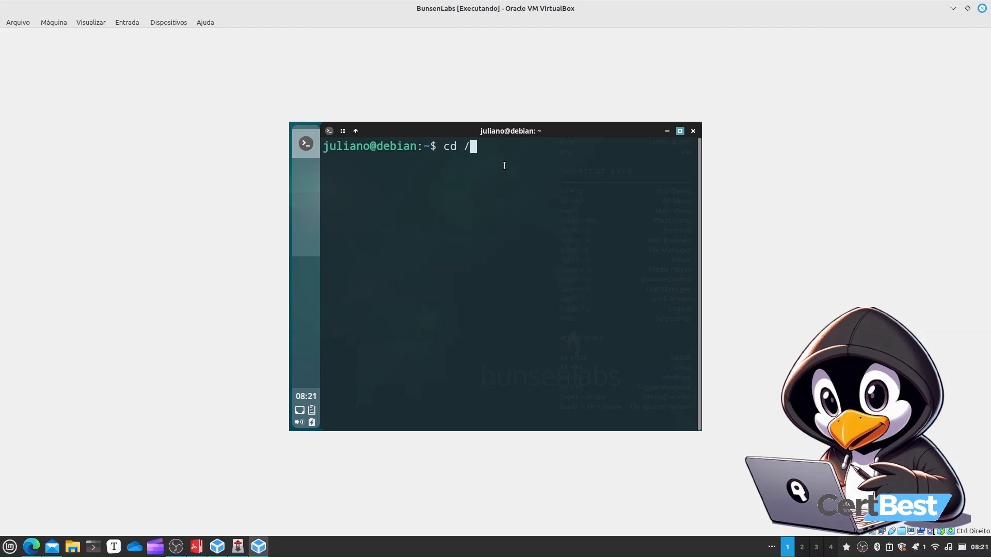
text(media/cdrom)
key(Return)
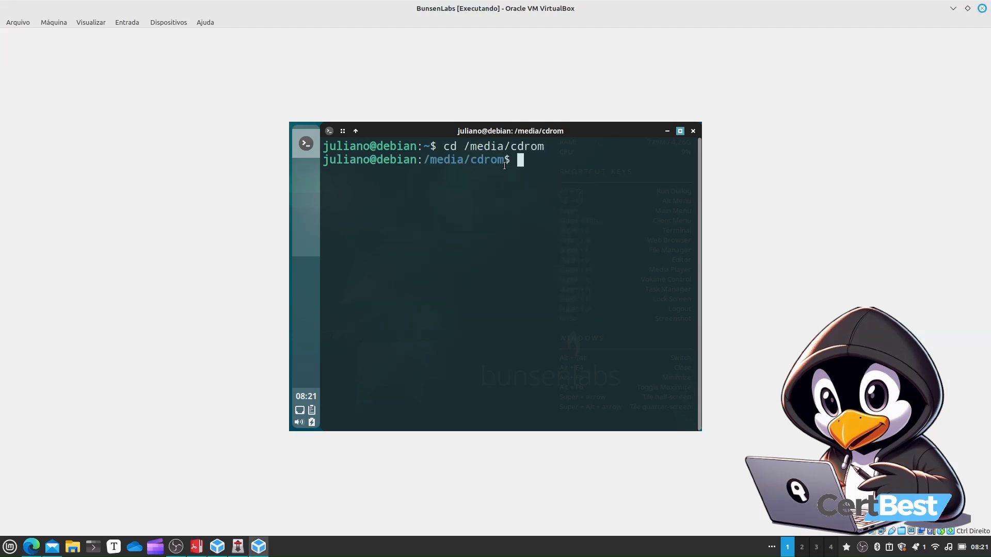
text(ls)
key(Return)
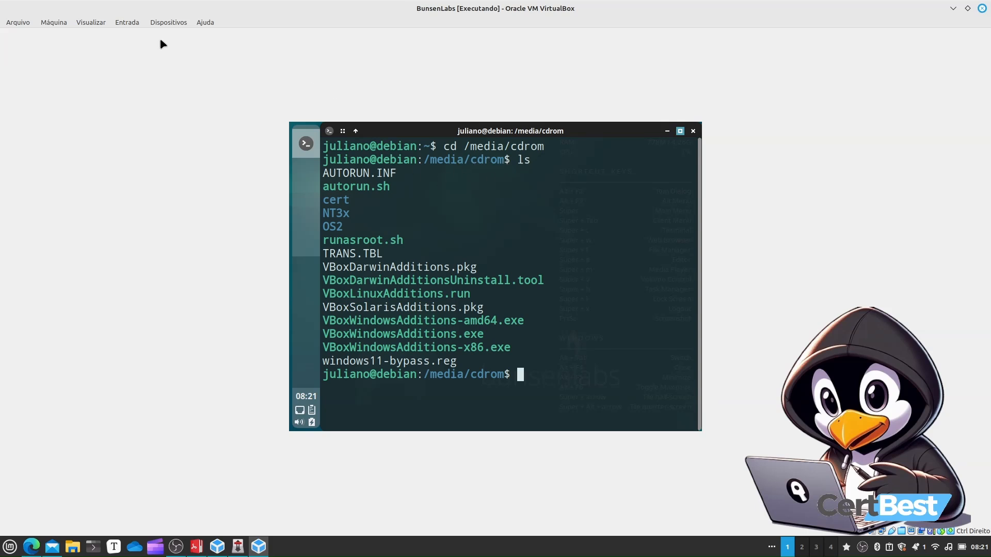
click(167, 22)
click(520, 246)
triple_click(496, 290)
key(super+c)
click(595, 399)
Try to run the Linux Guest Additions installer with sudo ./VBoxLinuxAdditions.run, entering the account password
text(sudo ./VBoxL)
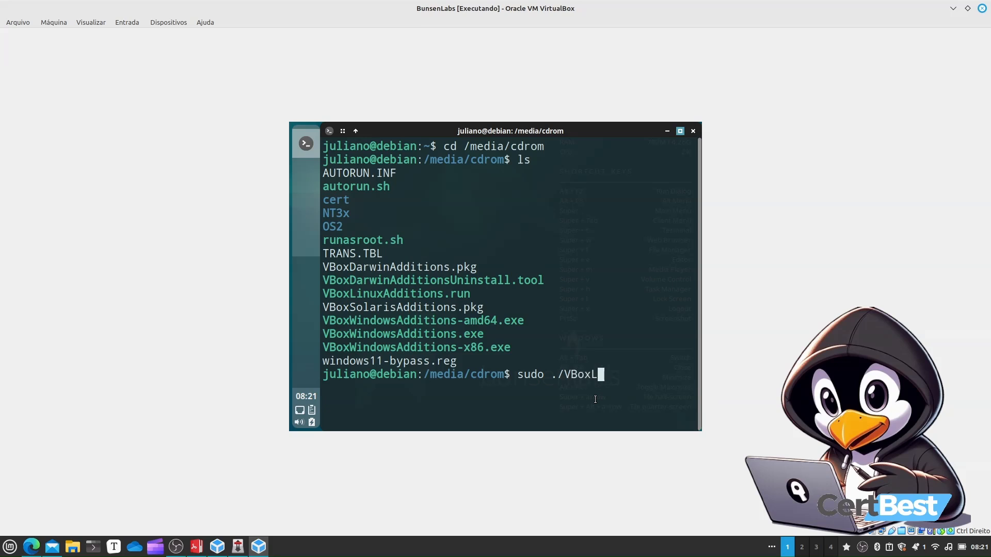
text(inx)
key(BackSpace)
text(ux)
key(BackSpace)
key(BackSpace)
key(BackSpace)
key(BackSpace)
key(BackSpace)
key(BackSpace)
key(BackSpace)
key(BackSpace)
key(BackSpace)
drag(470, 292, 323, 292)
middle_click(482, 355)
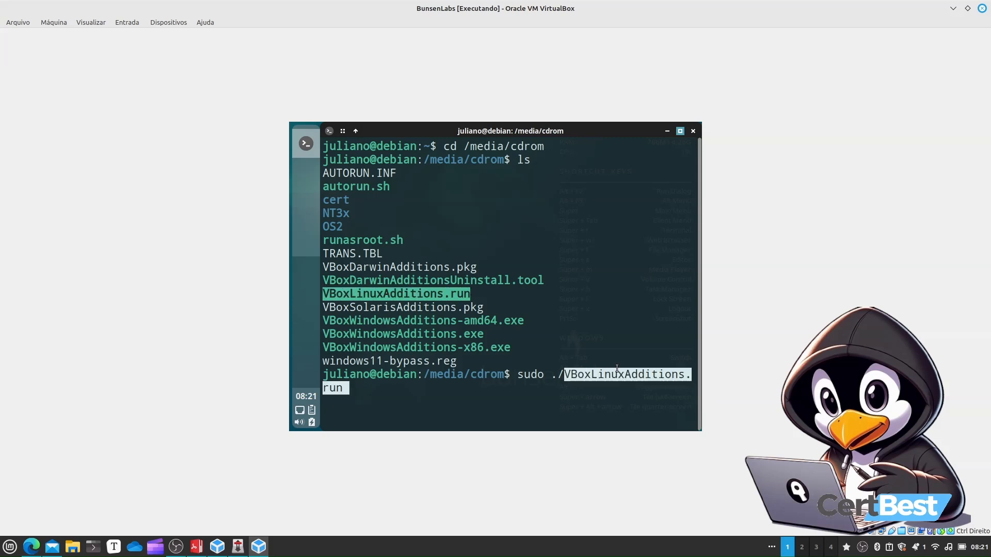
click(469, 402)
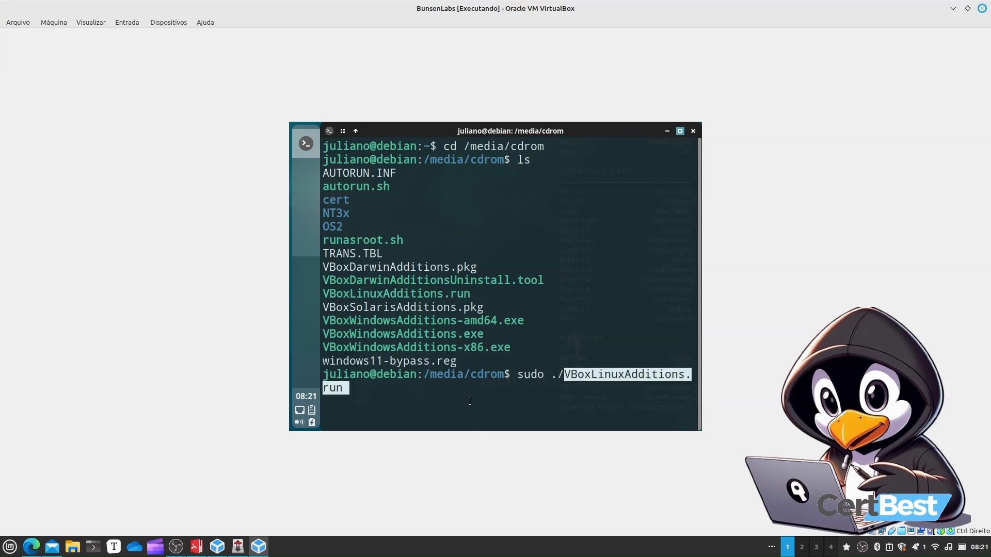
key(Return)
key(Return)
Rerun the installer as sudo bash VBoxLinuxAdditions.run by editing the previous command
key(Up)
key(Left)
key(Left)
key(Left)
key(Left)
key(Left)
key(Left)
key(Left)
key(Left)
key(Left)
key(Left)
key(Left)
key(Left)
key(Left)
key(Left)
key(Left)
key(Left)
key(Left)
key(Left)
key(Left)
key(Left)
key(Left)
key(Left)
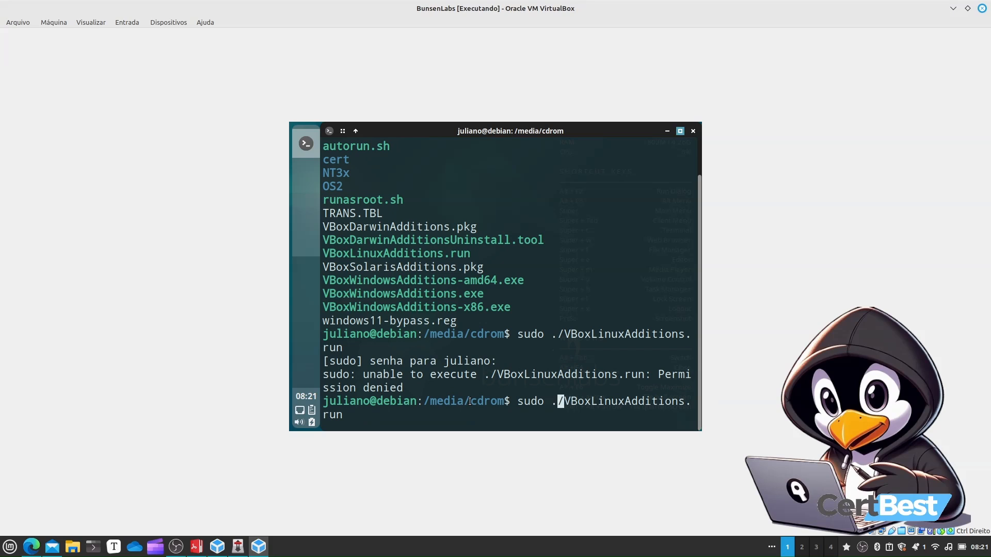
text(bash)
key(Delete)
key(Delete)
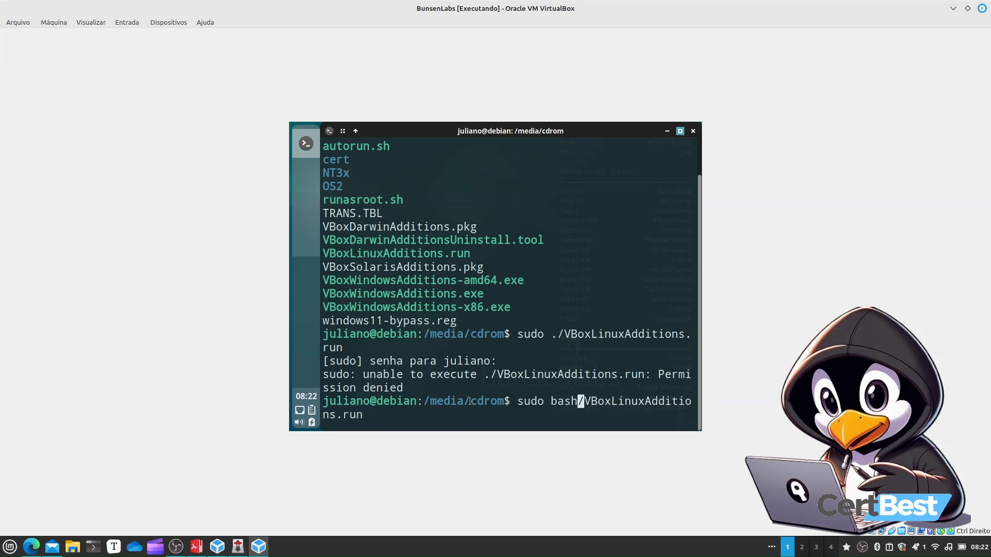
key(Return)
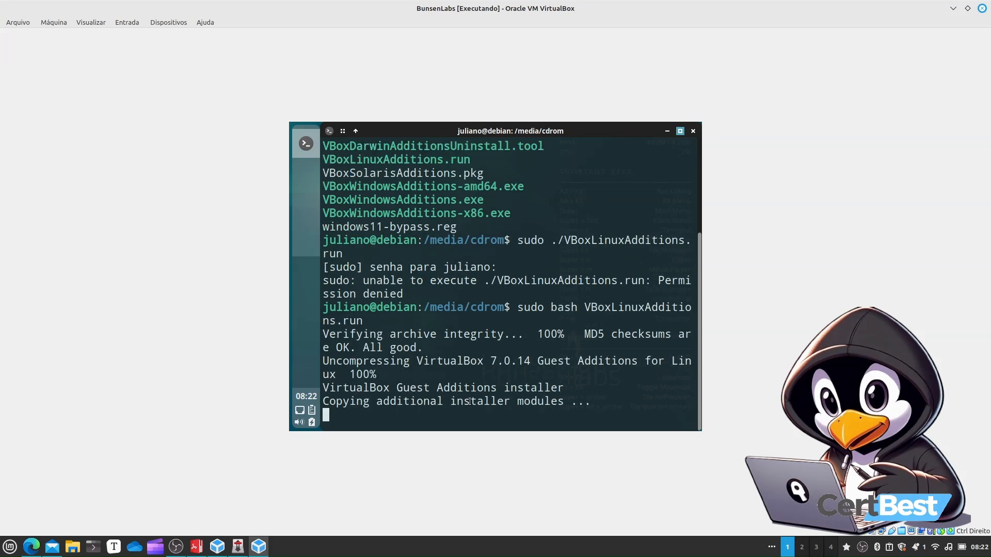
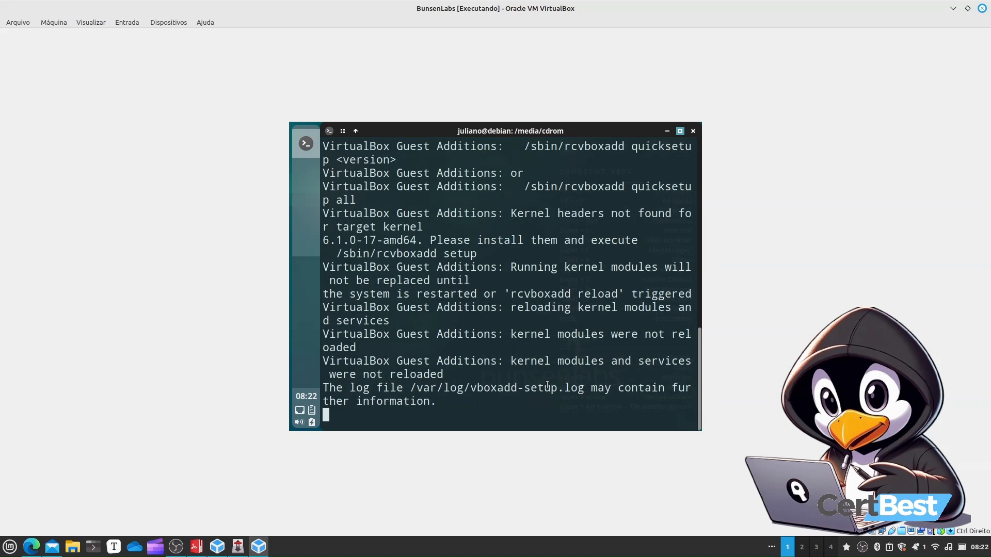
scroll(547, 386, up, 1)
scroll(548, 386, down, 1)
key(Return)
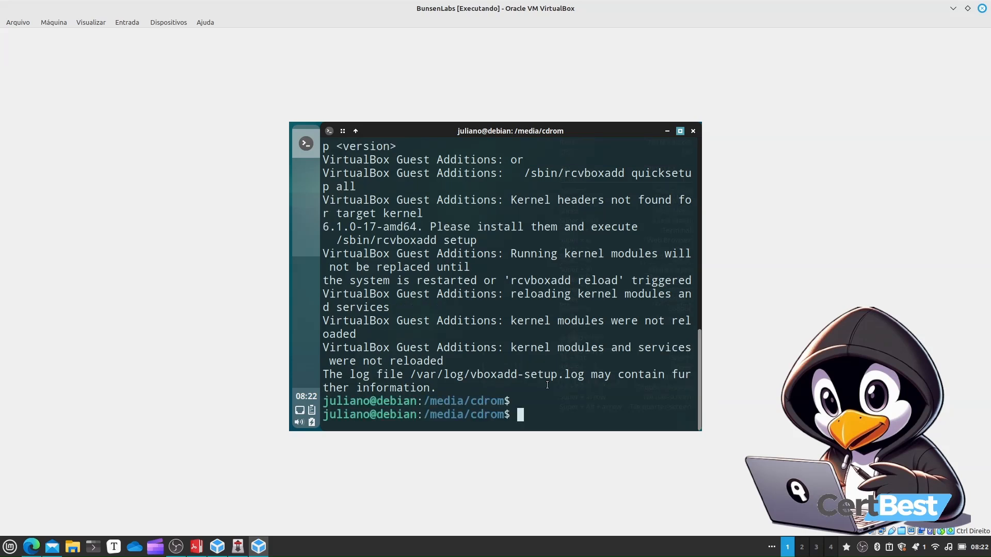
Switch the virtual machine window to full-screen mode
click(99, 23)
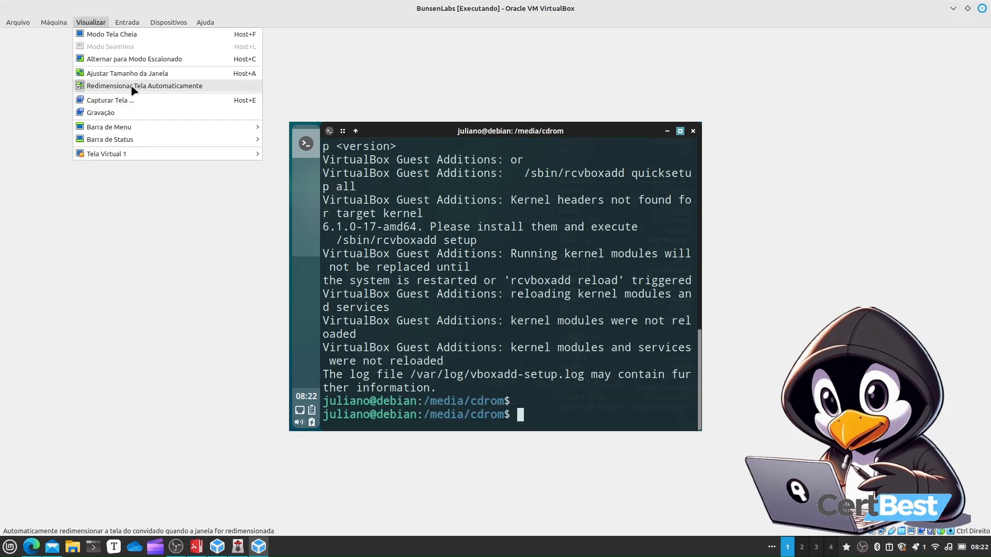
click(457, 59)
key(ctrl+f)
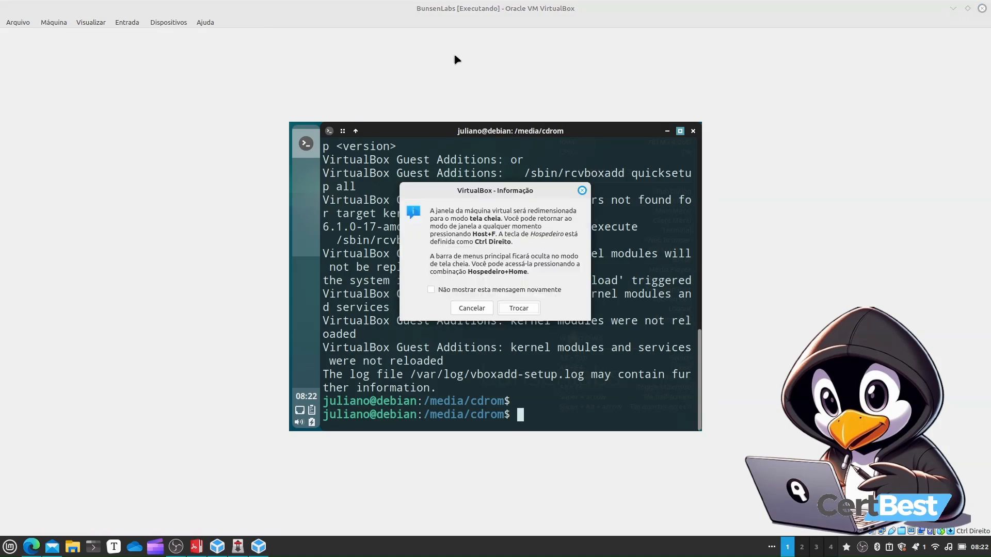
key(Return)
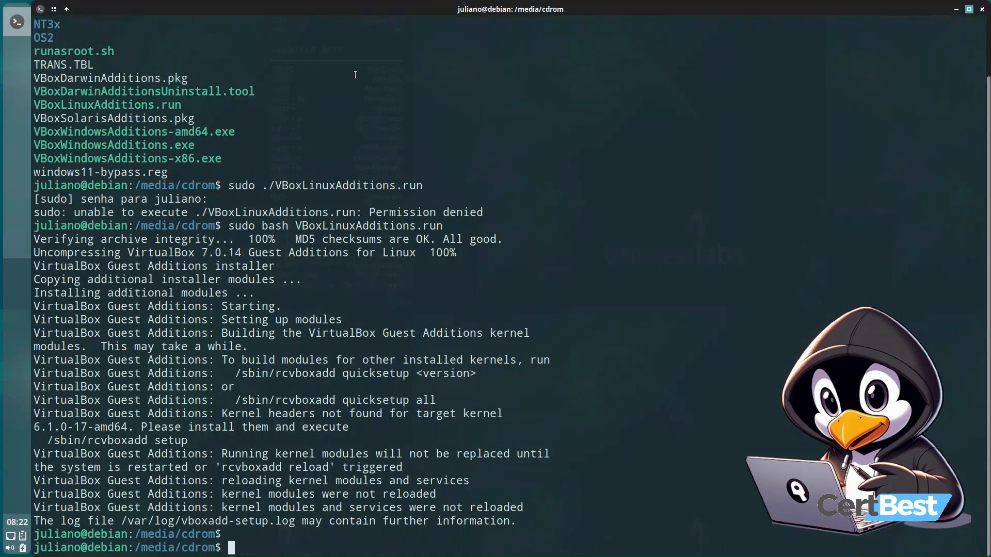
key(ctrl+f)
key(ctrl+f)
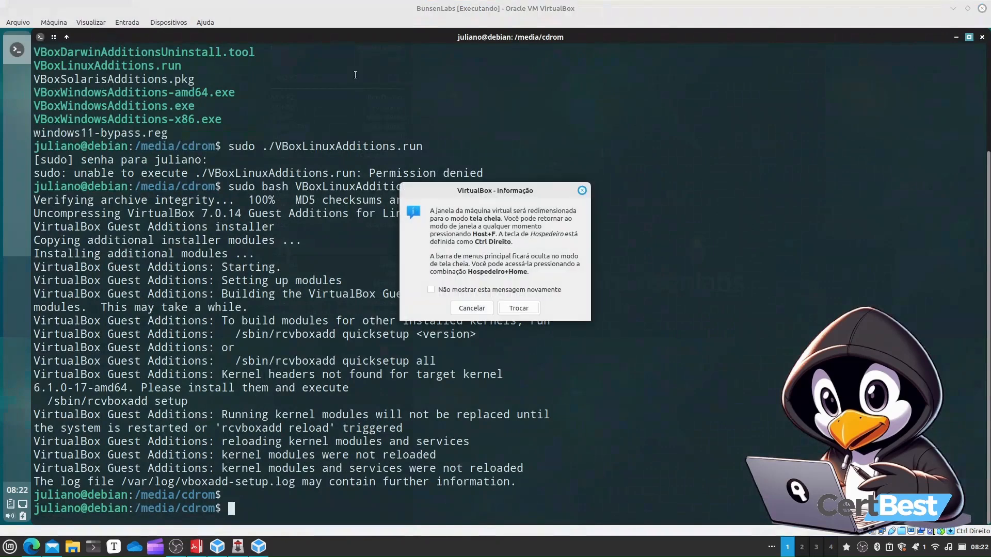
key(Return)
Clear the terminal, change to the root directory / and list its contents
key(ctrl+l)
text(cd /)
key(Return)
text(ls)
key(Return)
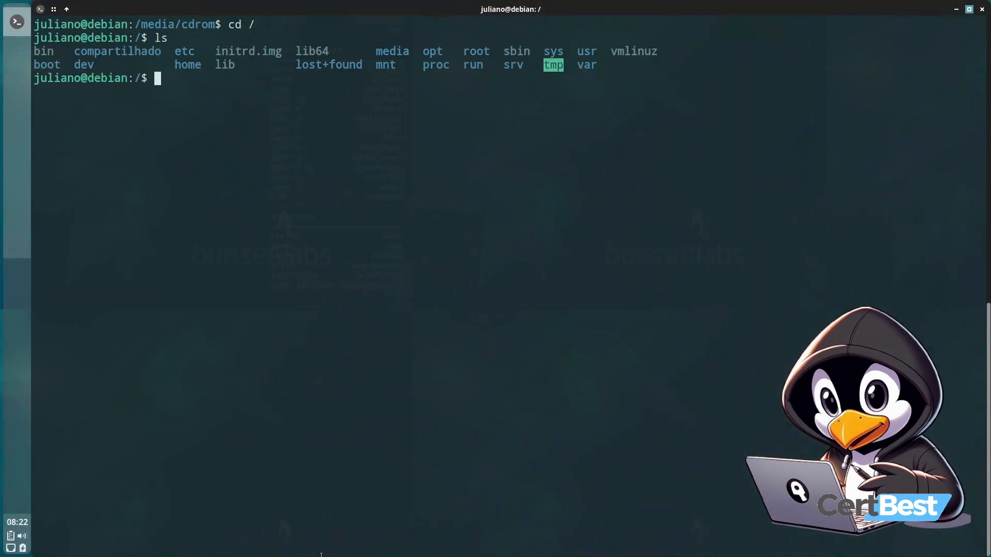
Try to enter the compartilhado directory with cd as the normal user
drag(228, 17, 258, 25)
click(233, 31)
click(171, 70)
drag(75, 51, 161, 52)
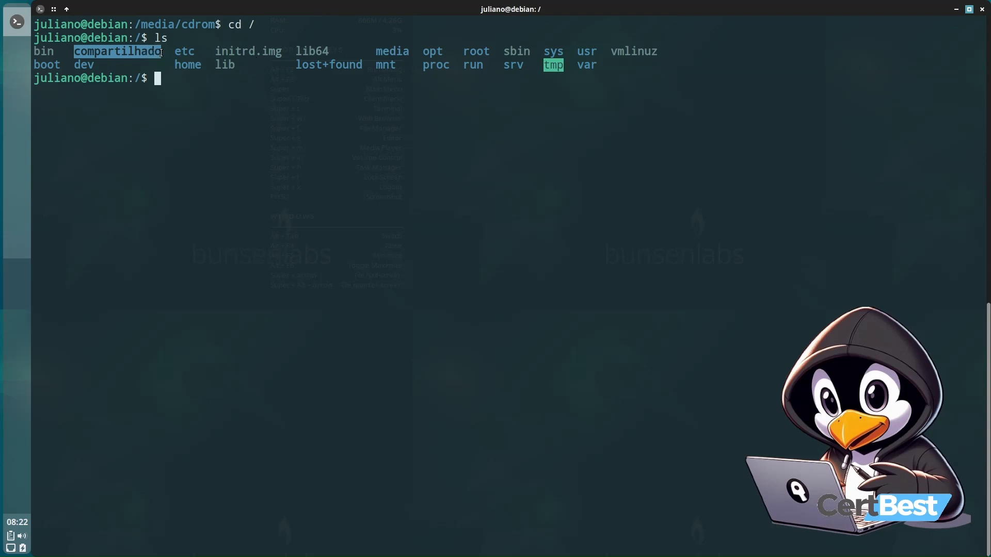
text(cd comp)
key(Tab)
key(Return)
text(ls)
key(BackSpace)
key(BackSpace)
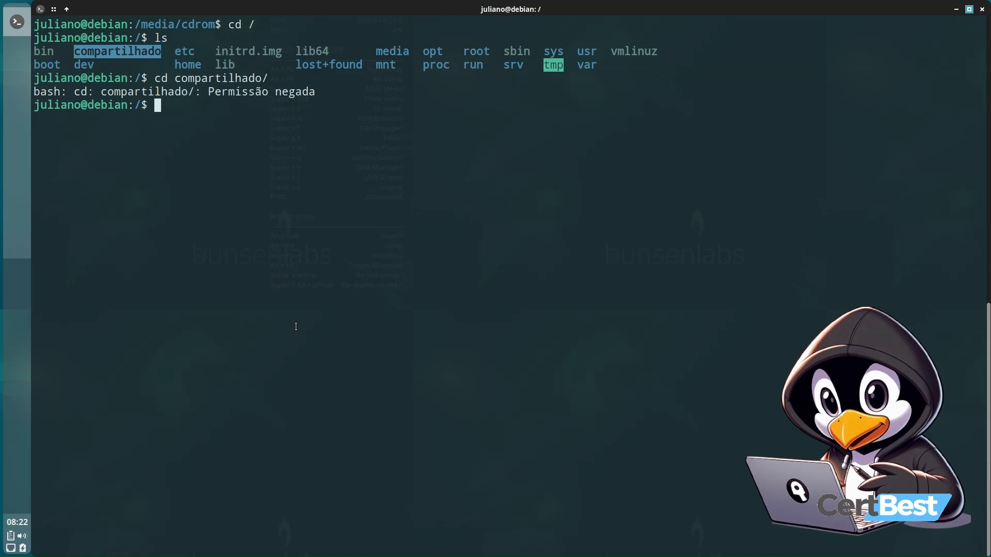
Set permissions 777 on compartilhado/ with sudo chmod and try entering the directory again
text(sudo chmod 777 comp)
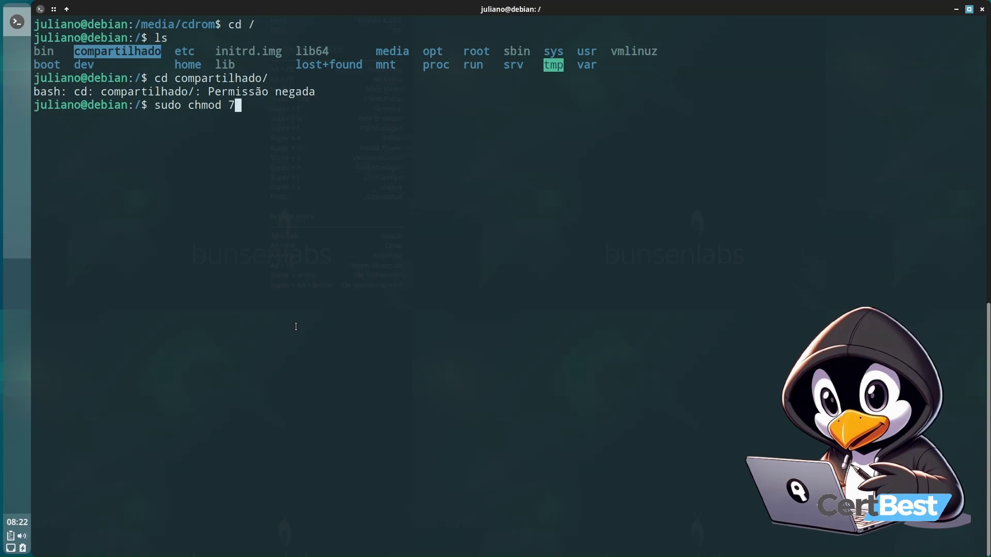
key(Tab)
key(Return)
text(cd comp)
key(Tab)
key(Return)
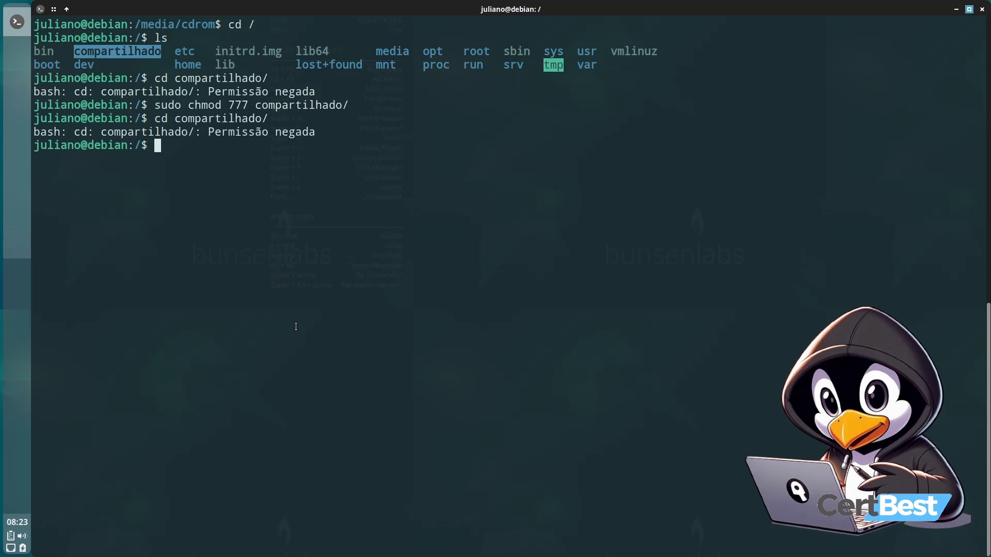
Switch to root with sudo su, change to /compartilhado/ and list its contents
text(sudo su)
key(Return)
text(cd /compartilhado/)
key(Return)
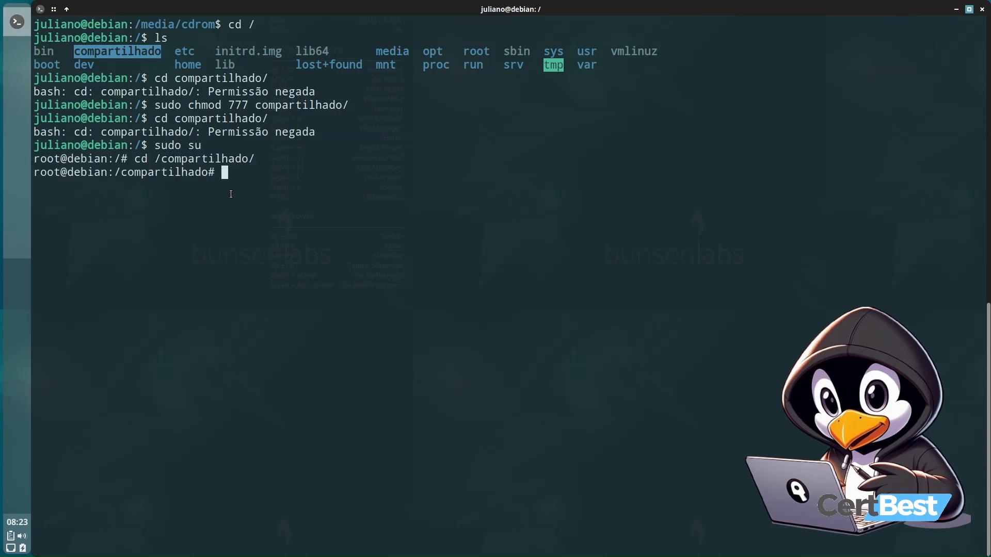
text(ls)
key(Return)
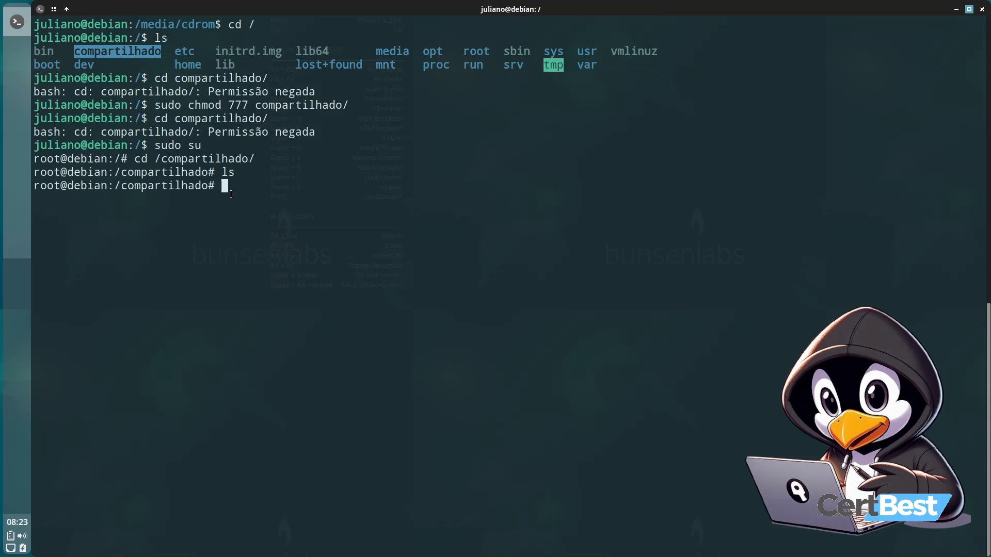
Create an empty file named arquivo in the shared folder with touch and list the folder
text(touch arquivo)
key(Return)
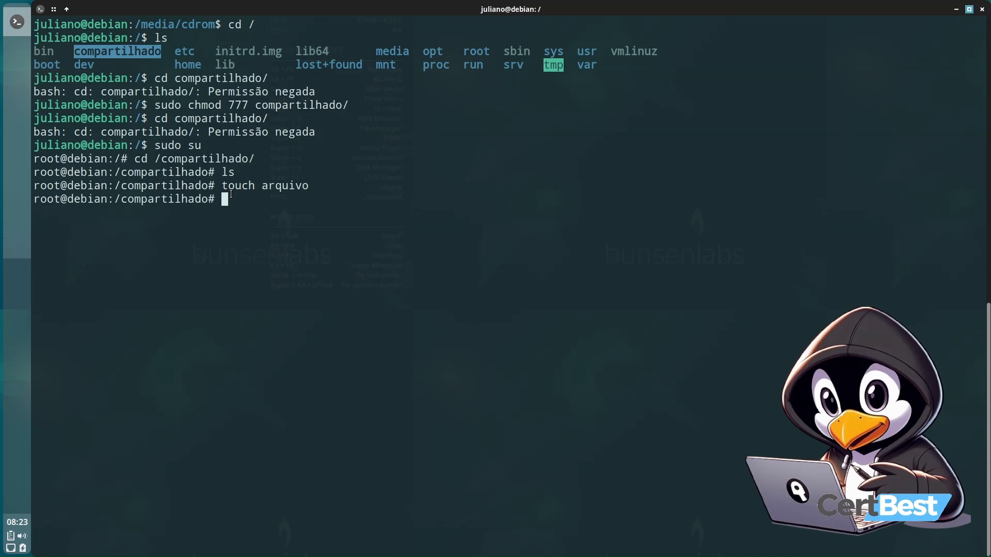
text(ls)
key(Return)
Go up to / and recursively set permissions 777 on compartilhado/ with chmod -R
text(cd ..)
key(Return)
text(chmod )
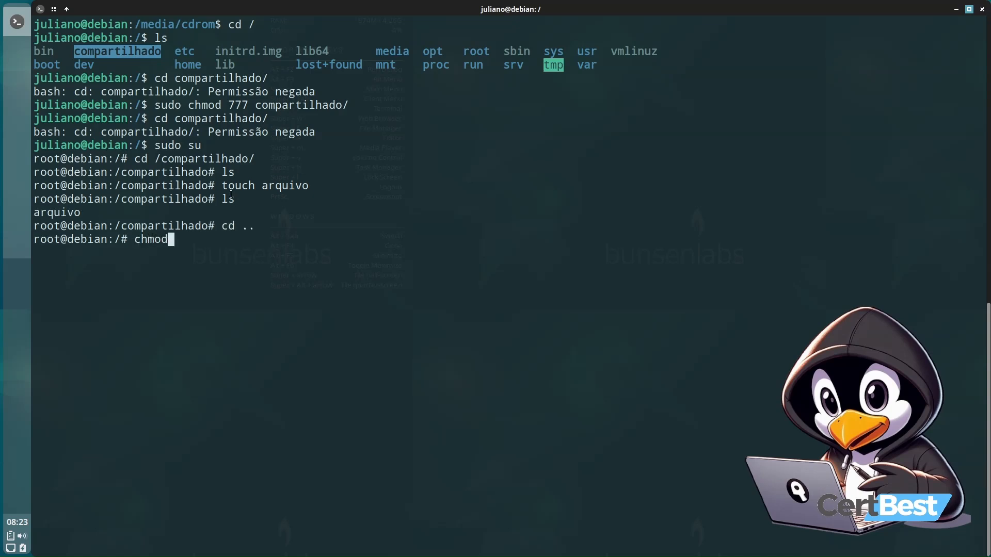
text(-R 777 compartilhado/)
key(Return)
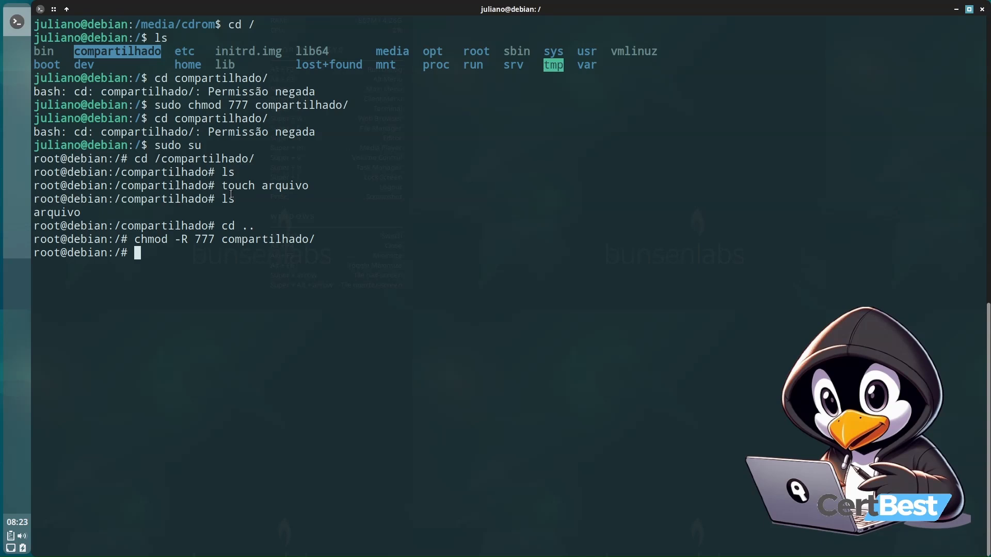
Exit the root shell and try to enter /compartilhado/ as the normal user
text(exi)
text(c)
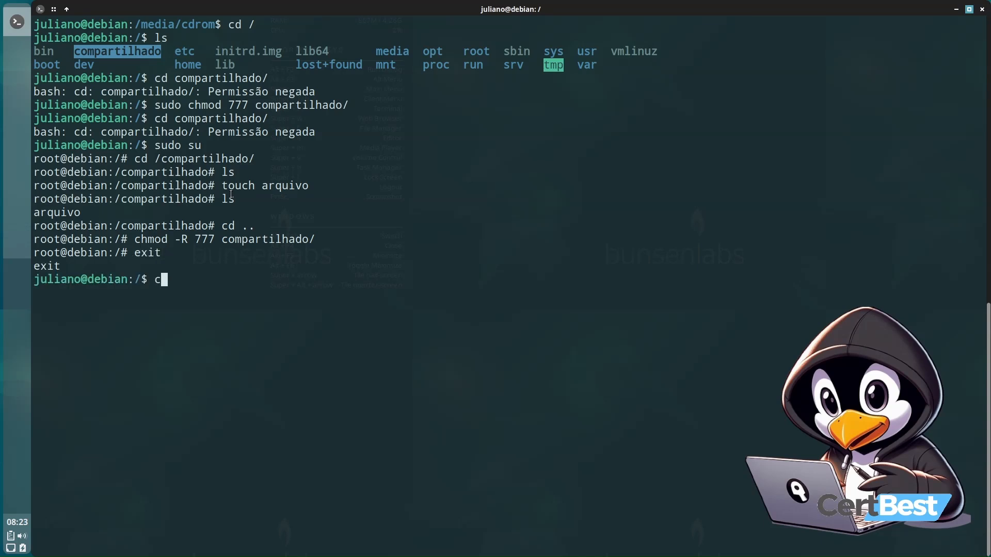
text(d /c)
key(Tab)
key(Return)
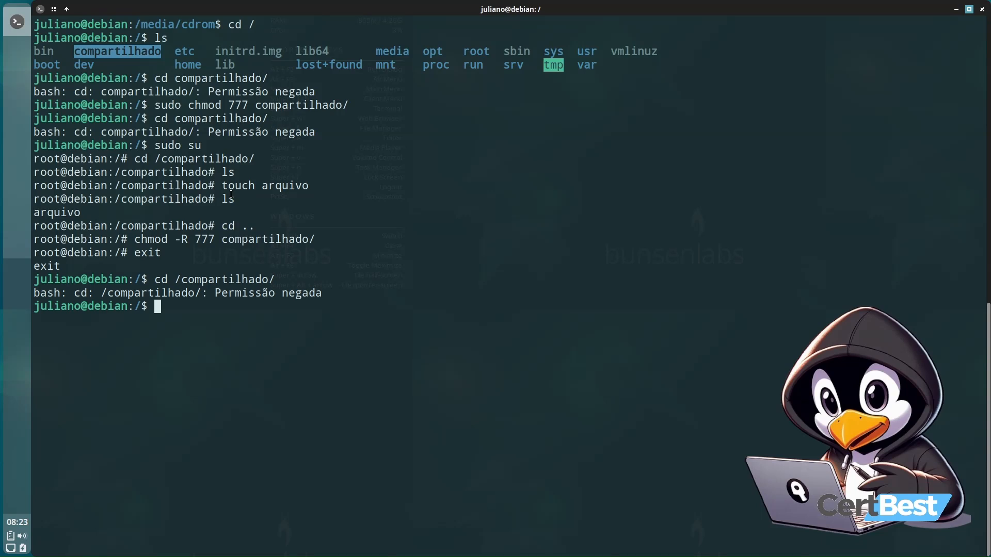
Try to switch to the root account with su - and su root
text(su -)
key(Return)
key(Return)
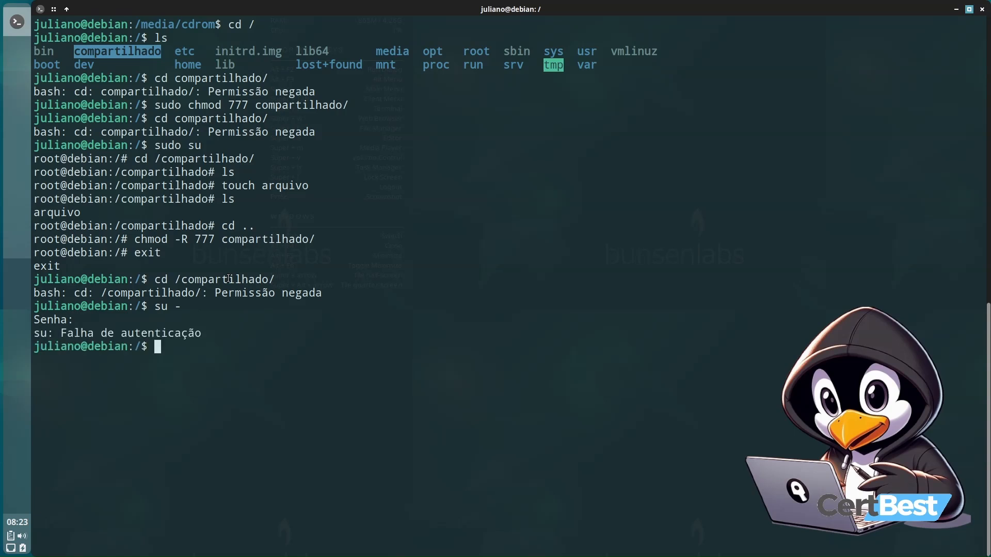
text(su root)
key(Return)
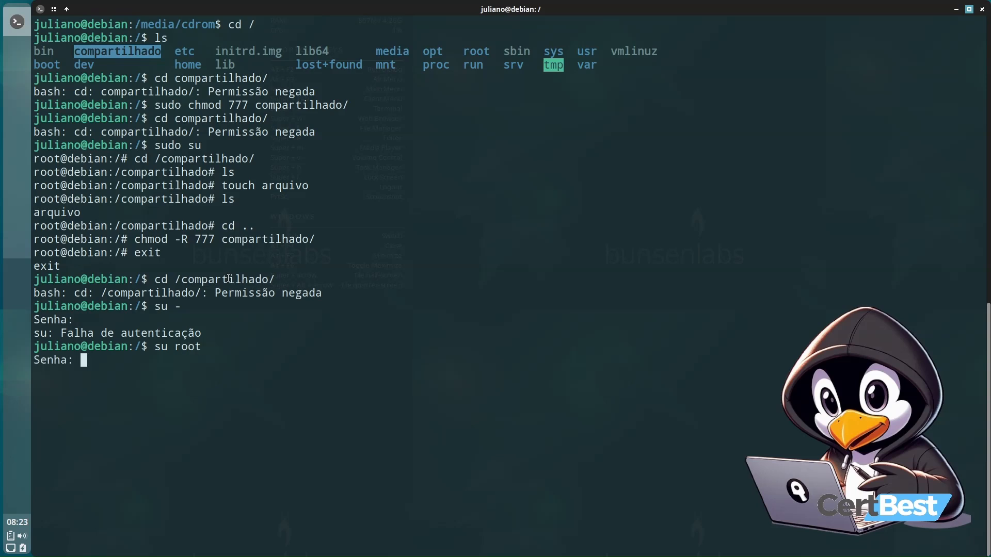
key(Return)
Clear the terminal, become root with sudo su, enter /compartilhado/ and list its files
key(ctrl+l)
text(su)
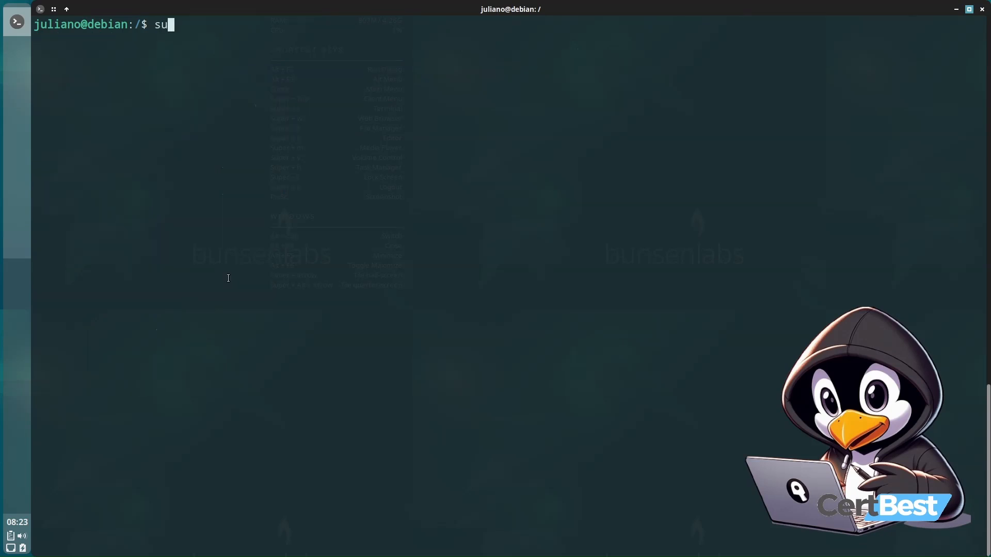
text(do su)
key(Return)
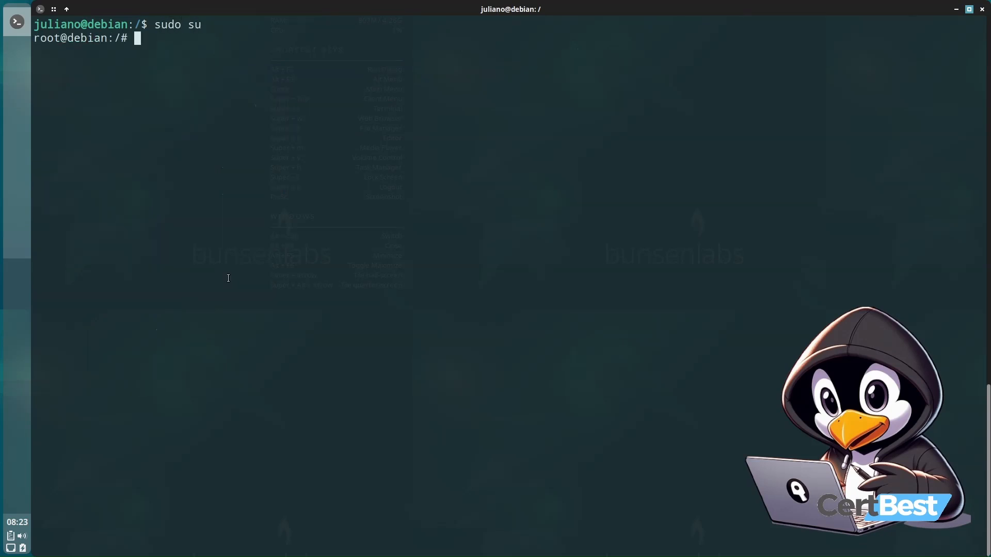
text(cd /co)
key(Tab)
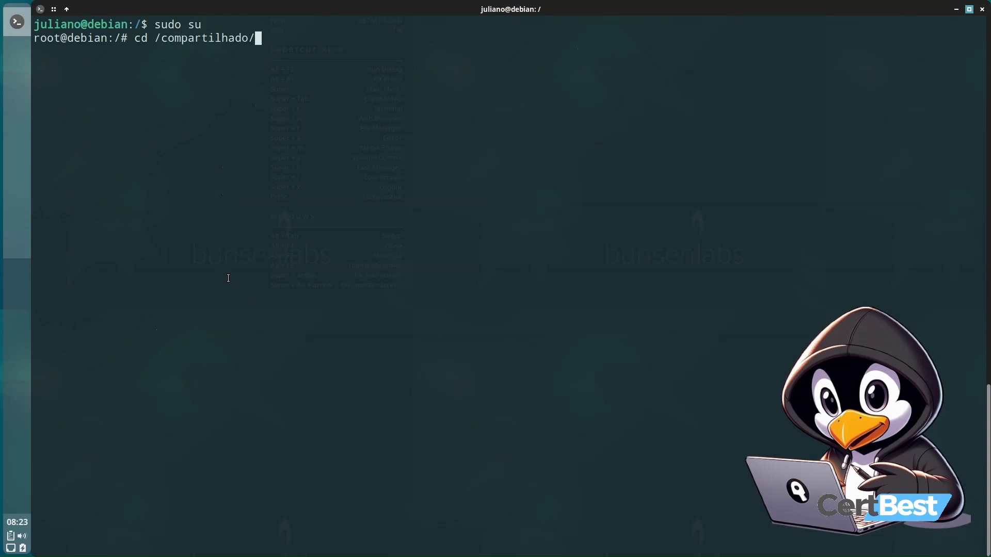
key(Return)
text(ls)
key(Return)
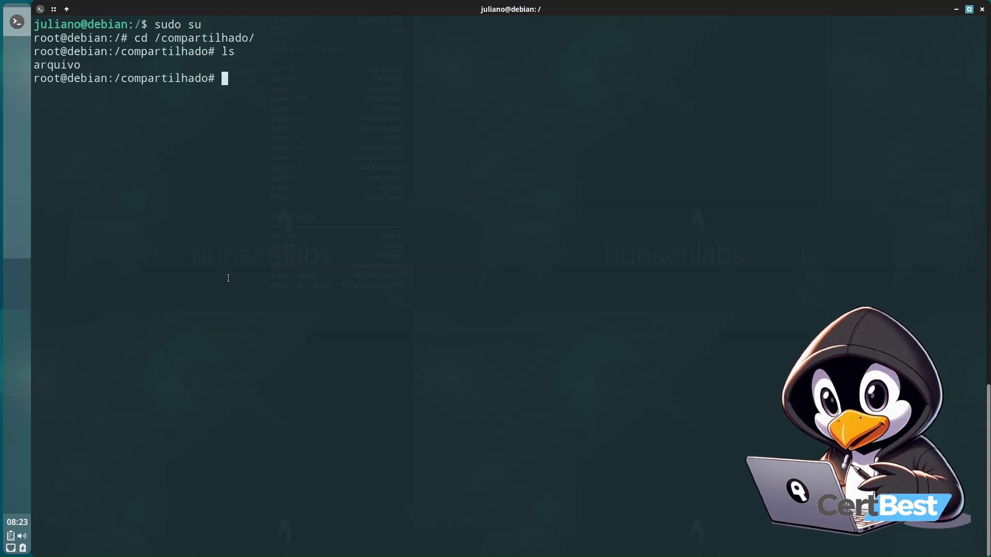
Leave full-screen mode and open the host's Público folder in the file manager
key(Control_R+f)
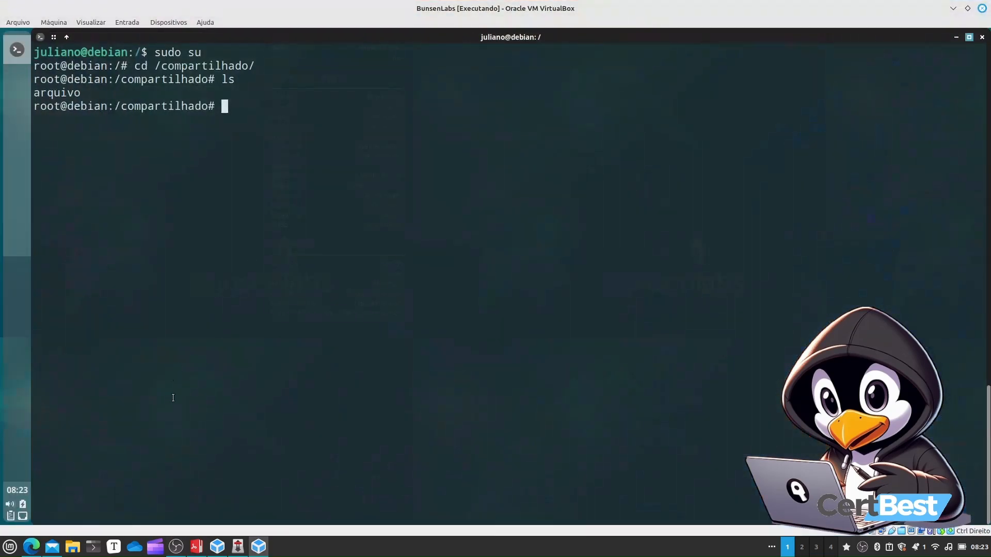
click(72, 546)
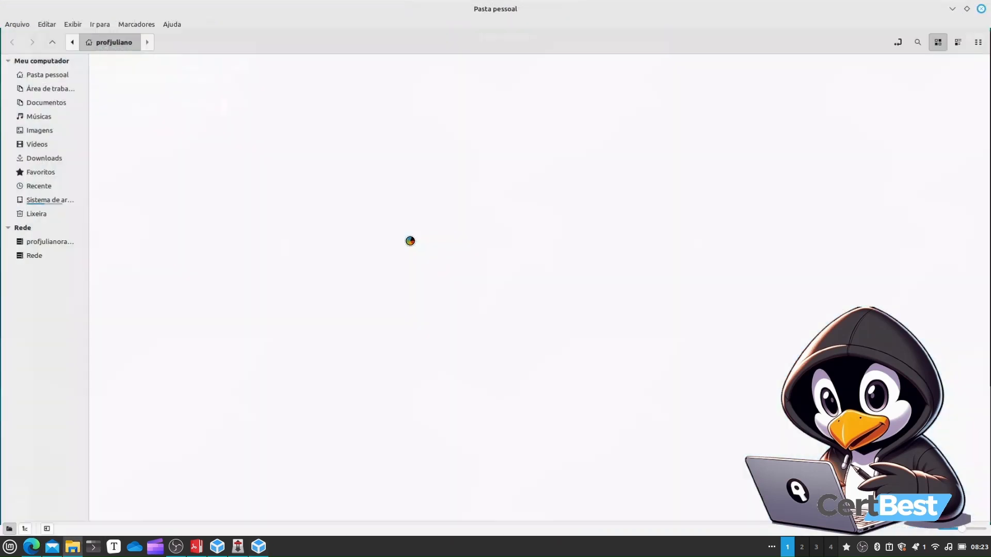
double_click(615, 86)
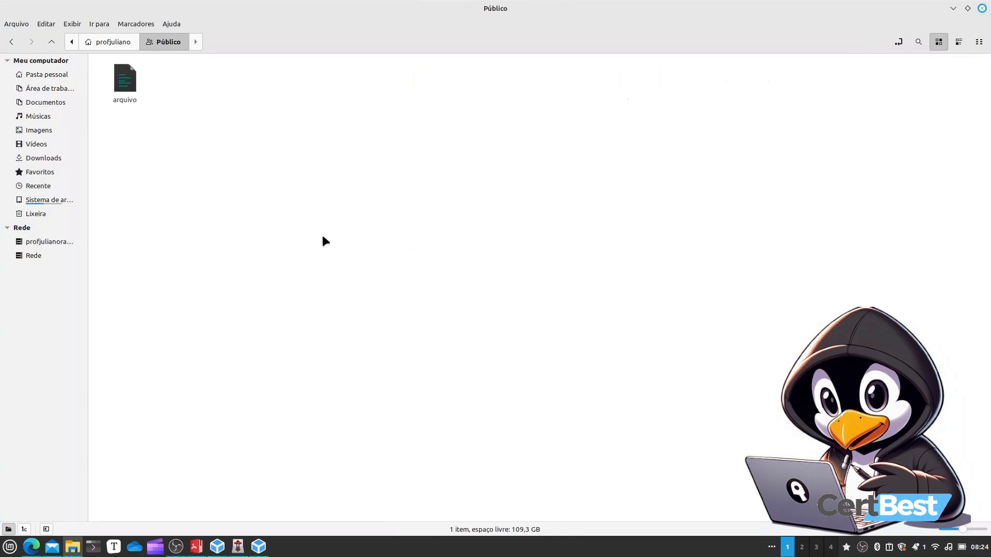
Create a new untitled folder inside the host's Público folder
right_click(170, 166)
click(230, 179)
click(208, 161)
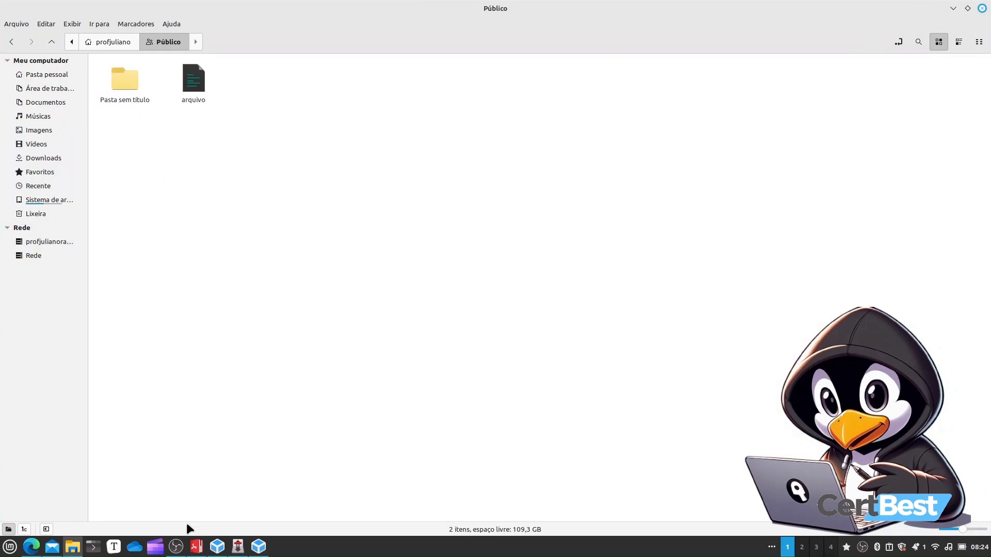
Return to the virtual machine and list the shared folder's contents again
click(260, 547)
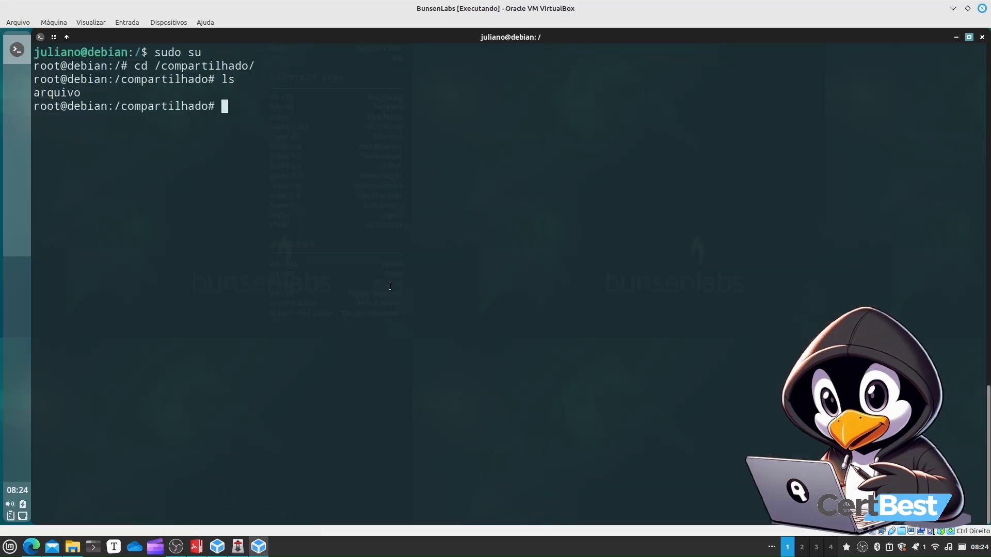
text(ls)
key(Return)
drag(112, 121, 271, 120)
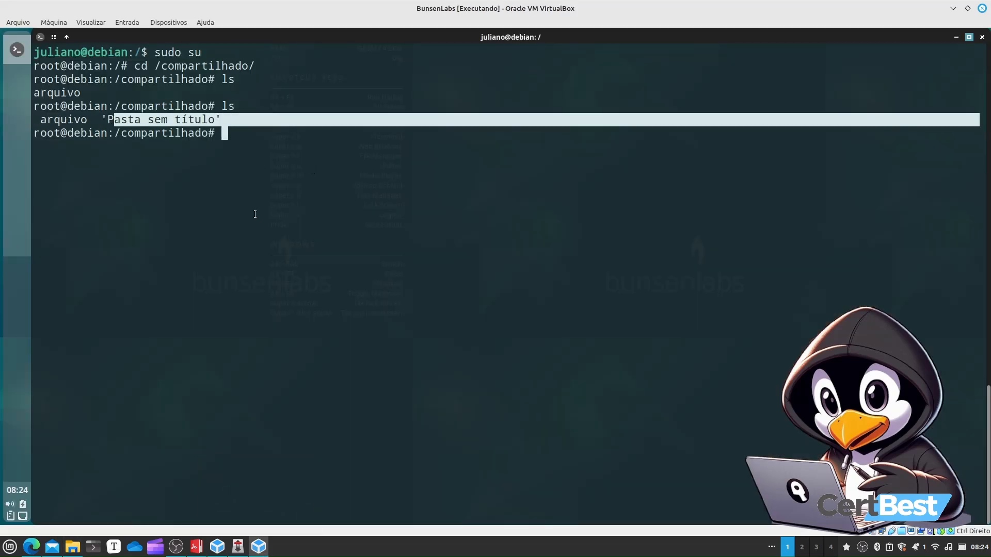
Minimize the terminal and review the virtual machine's shared folder settings, then close them without changes
click(953, 36)
click(168, 22)
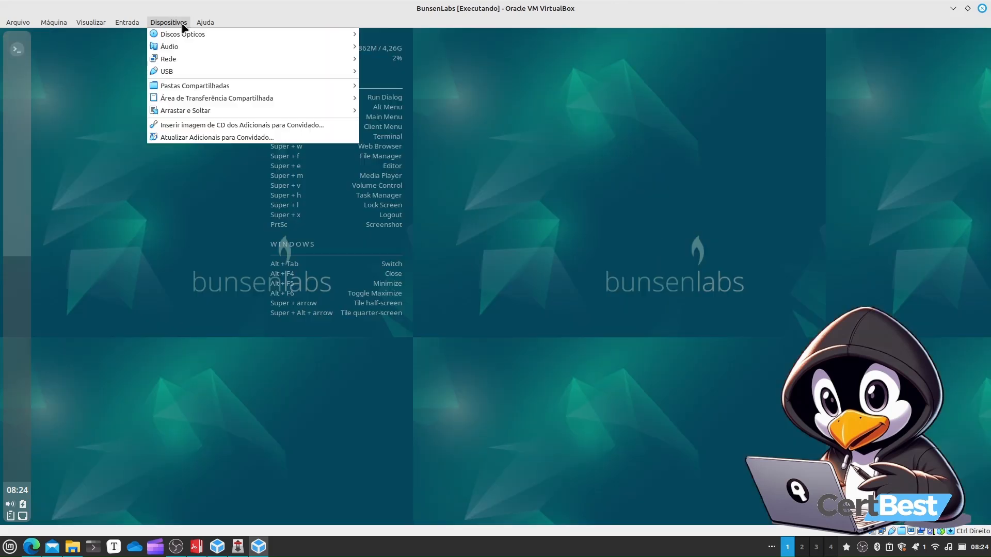
mouse_move(222, 86)
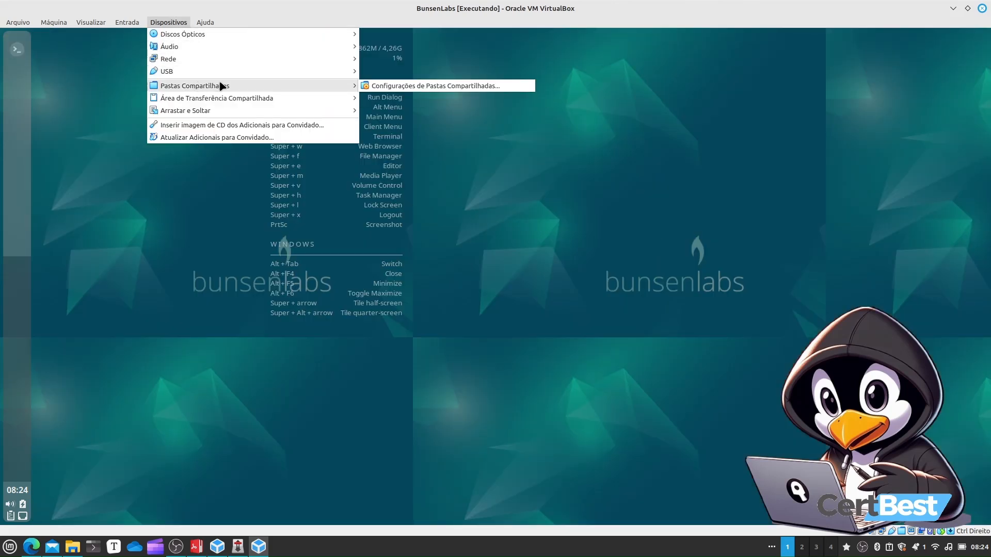
click(439, 87)
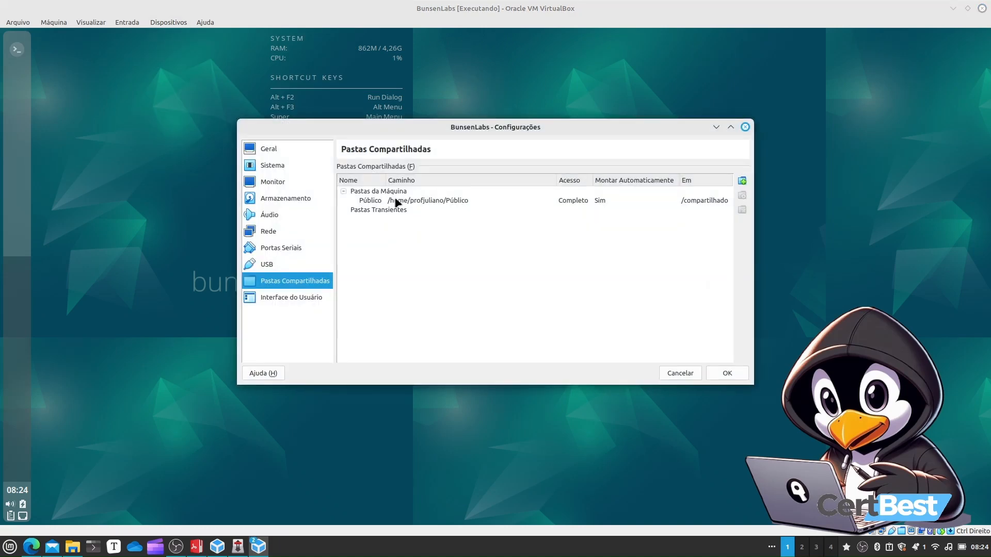
click(399, 201)
click(681, 374)
Open the guest file manager and navigate up to the file system root
right_click(248, 106)
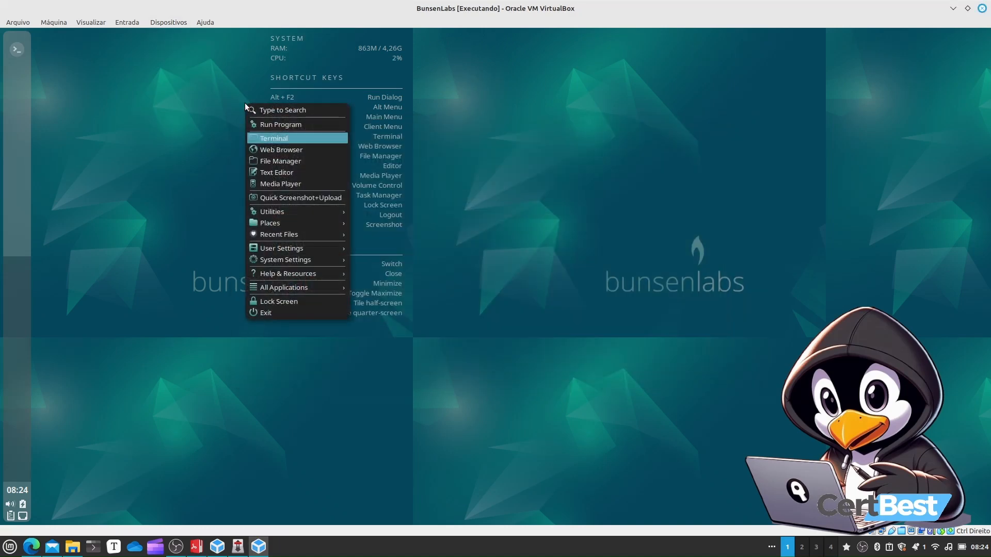
click(283, 161)
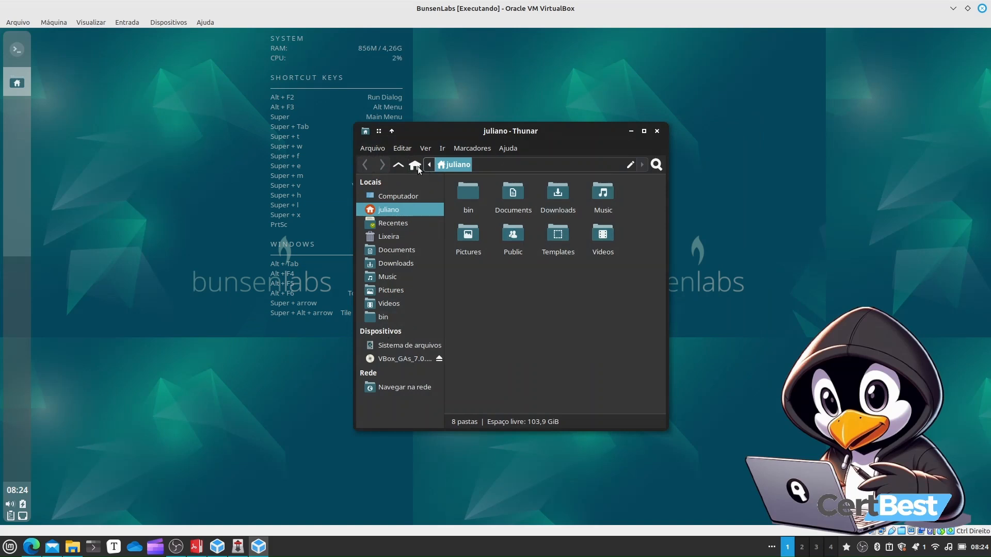
click(400, 167)
click(400, 167)
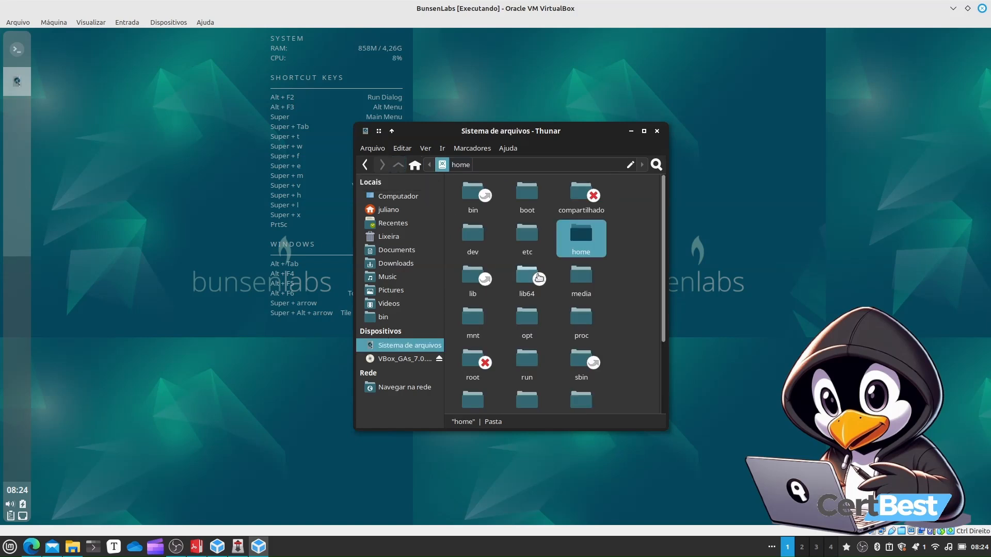
Open the compartilhado folder as the regular user to inspect it, then close the file manager
double_click(576, 195)
click(501, 325)
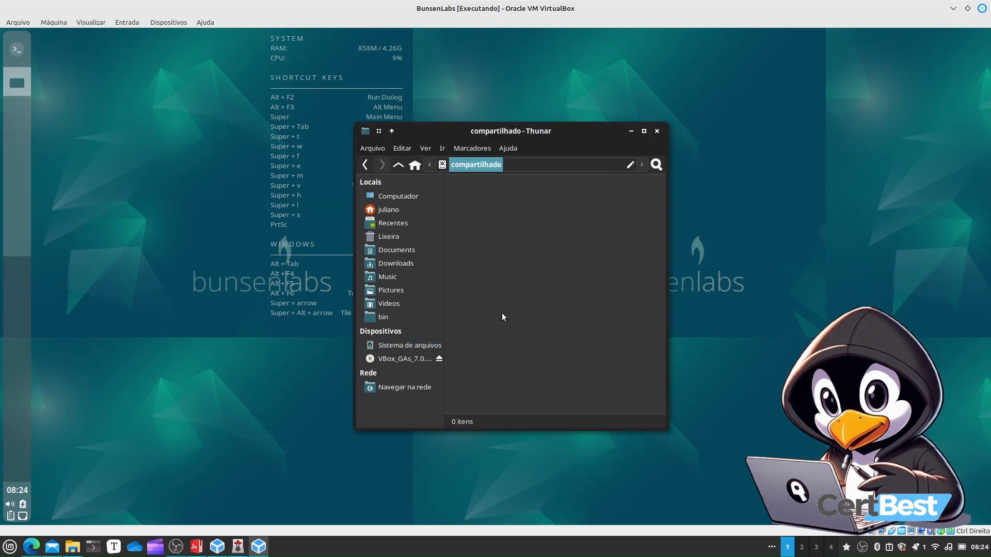
click(653, 132)
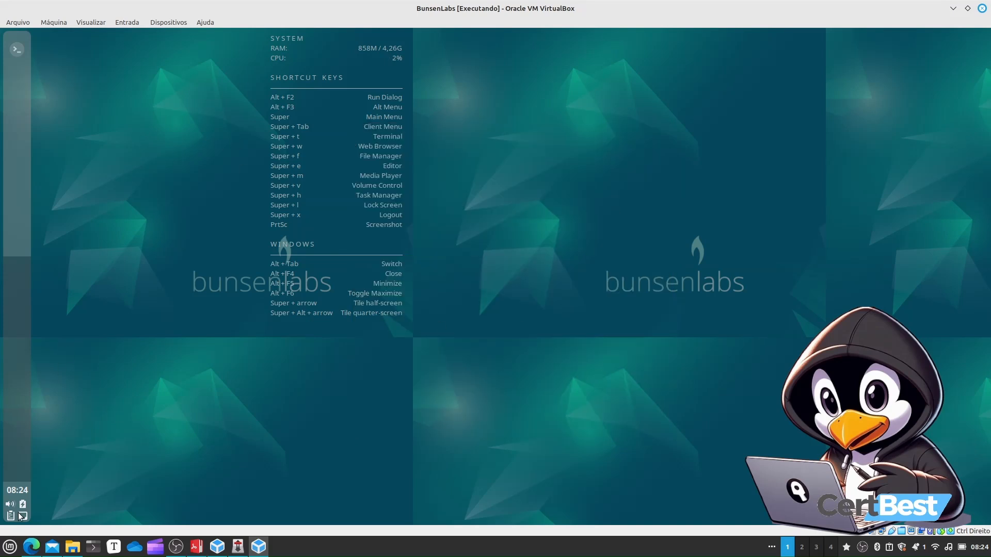
right_click(263, 103)
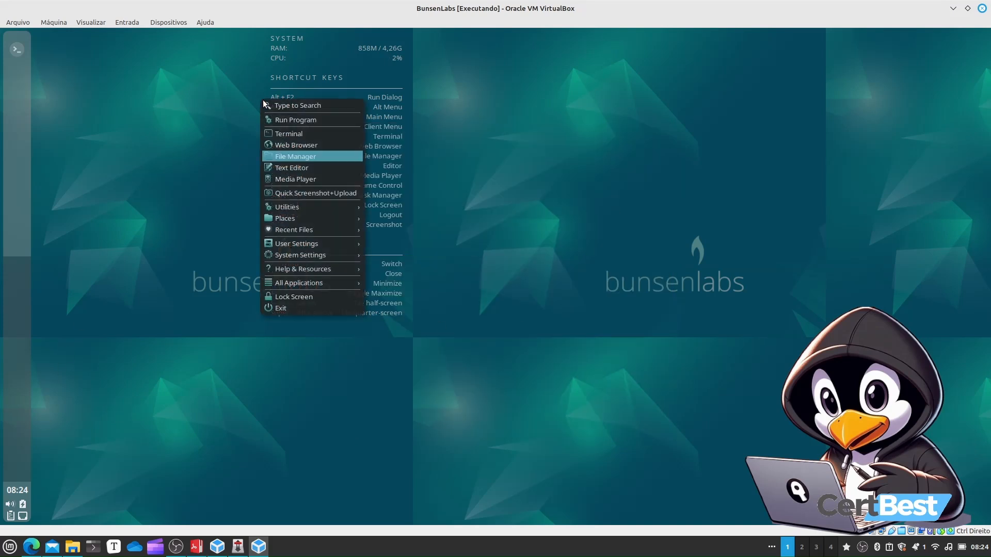
click(315, 158)
click(508, 148)
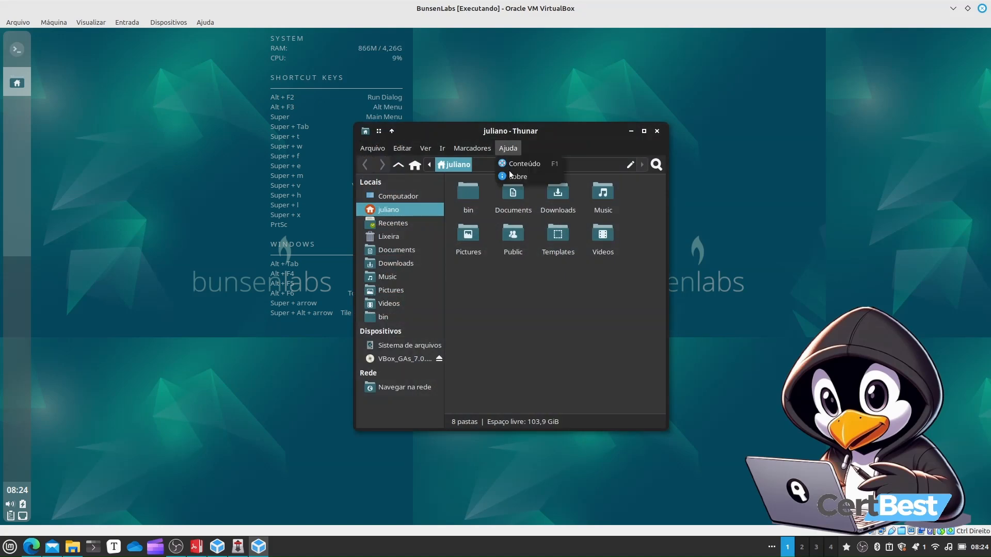
click(511, 175)
click(615, 186)
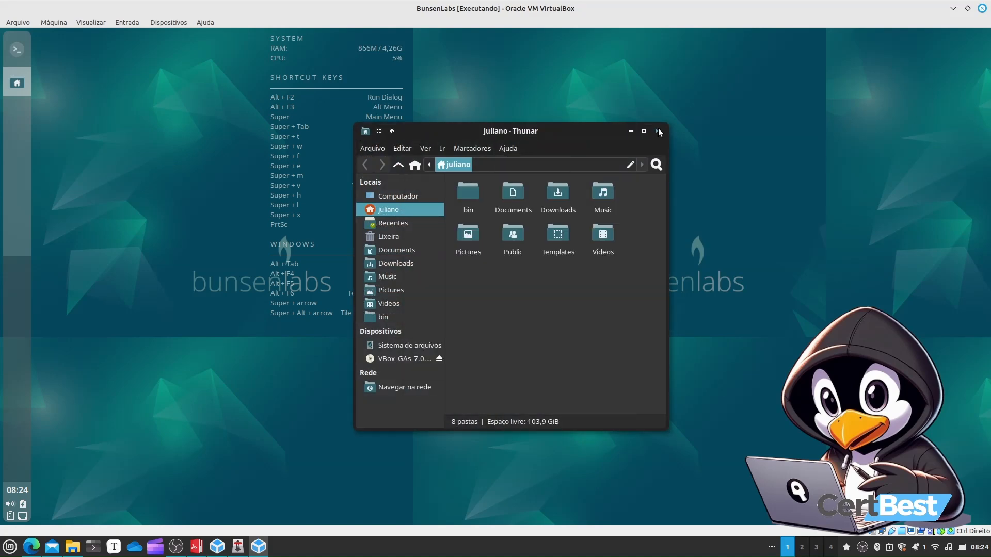
click(658, 133)
Open a terminal and switch to root with sudo su, entering the account password
right_click(409, 118)
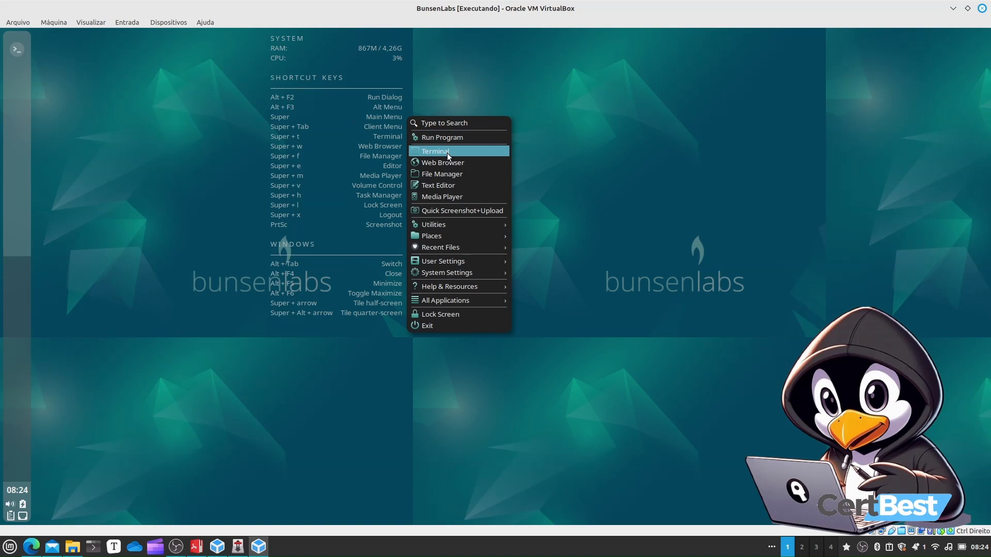
click(446, 151)
text(sudo su)
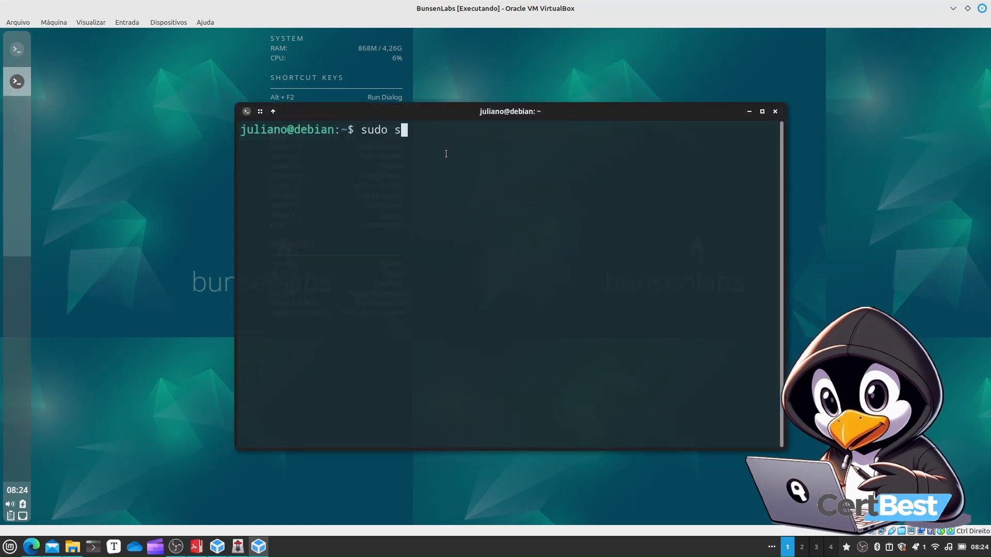
key(Return)
key(Return)
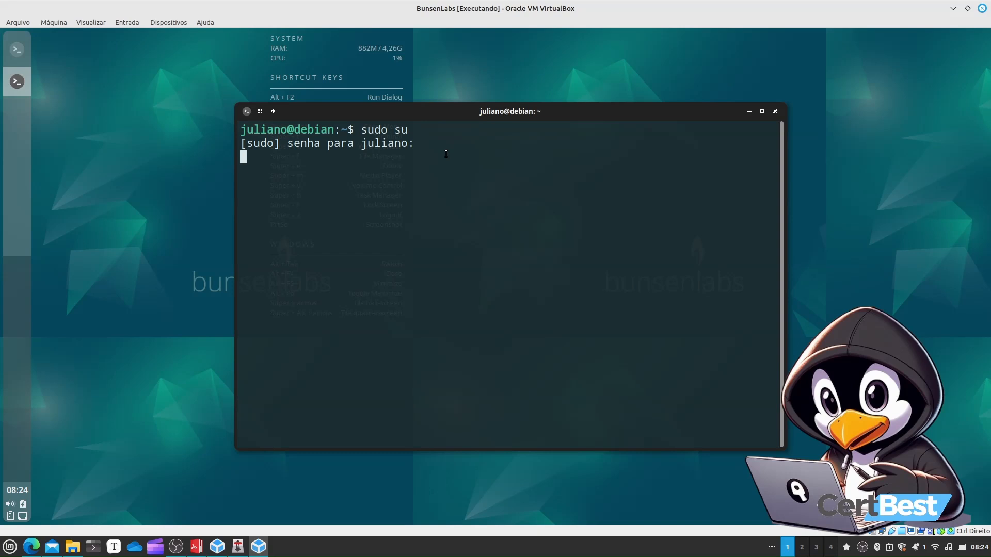
key(Return)
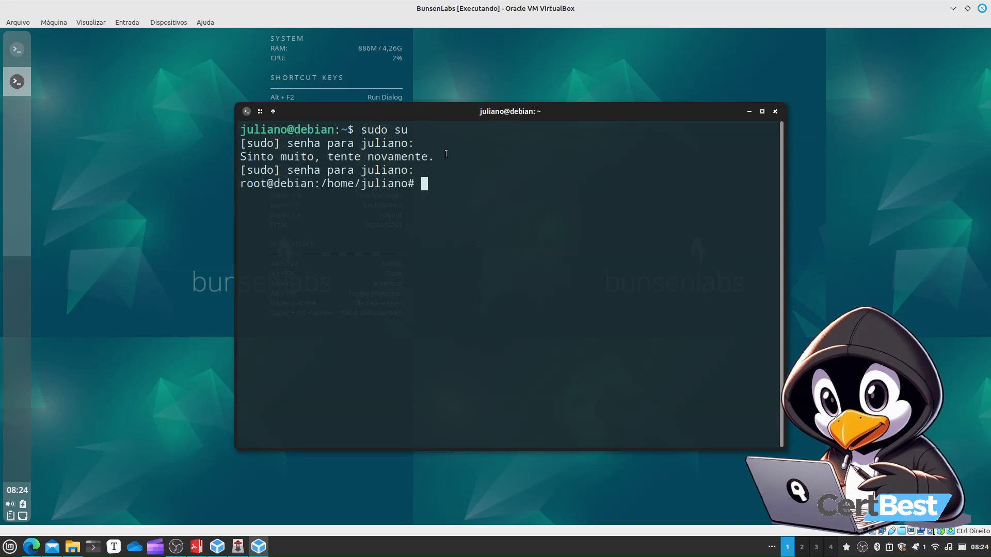
Launch Thunar as root, browse to the /compartilhado folder to examine its contents, and close it
text(thunar)
key(Return)
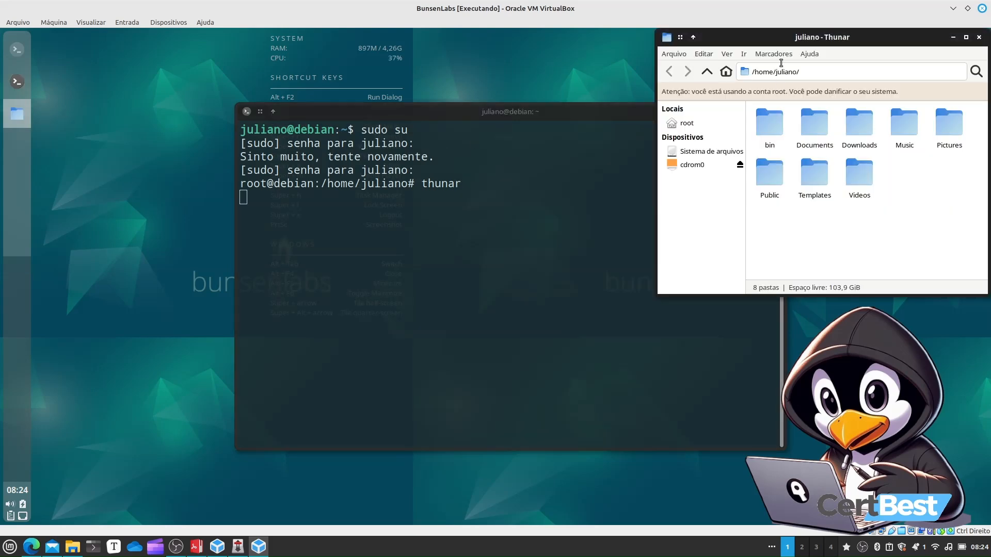
drag(776, 39, 403, 110)
click(334, 191)
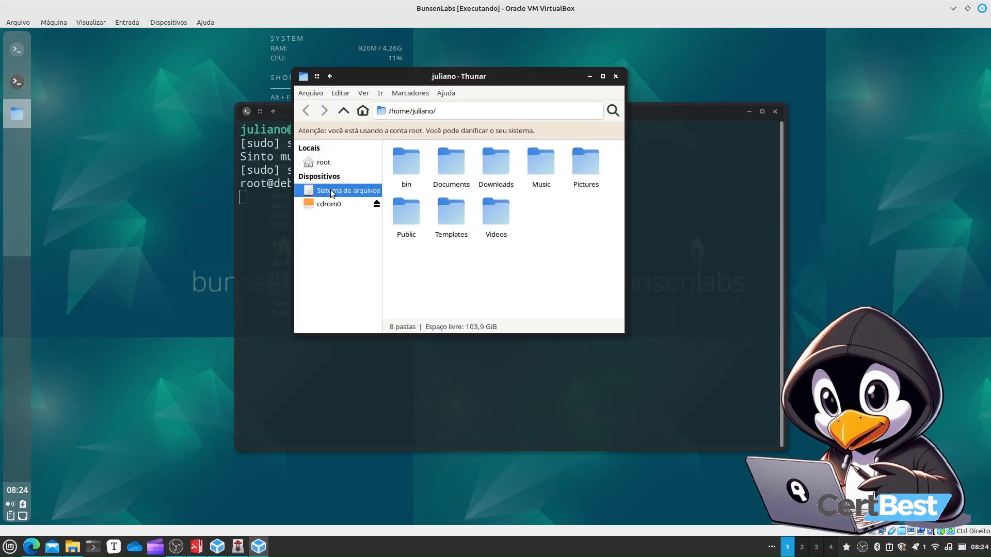
click(525, 178)
double_click(524, 177)
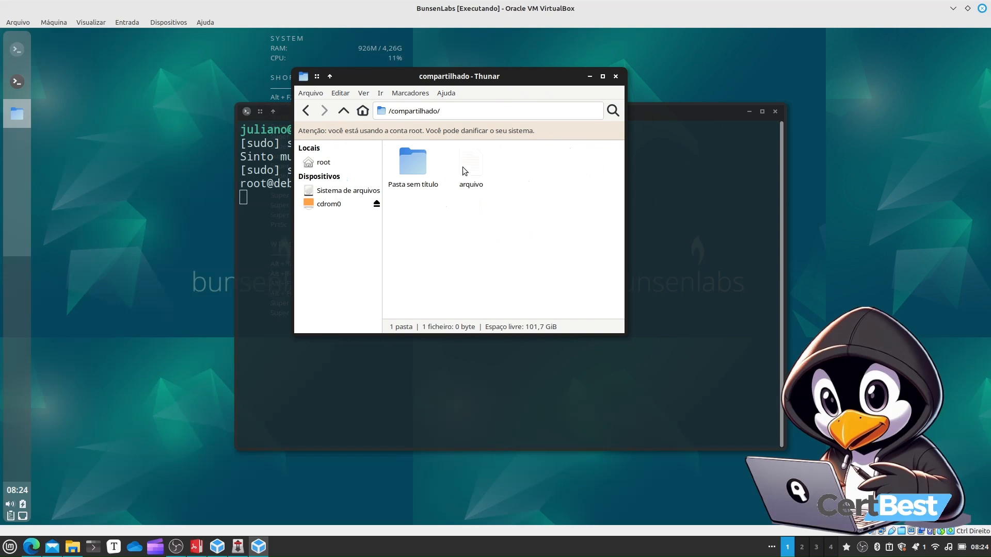
click(422, 170)
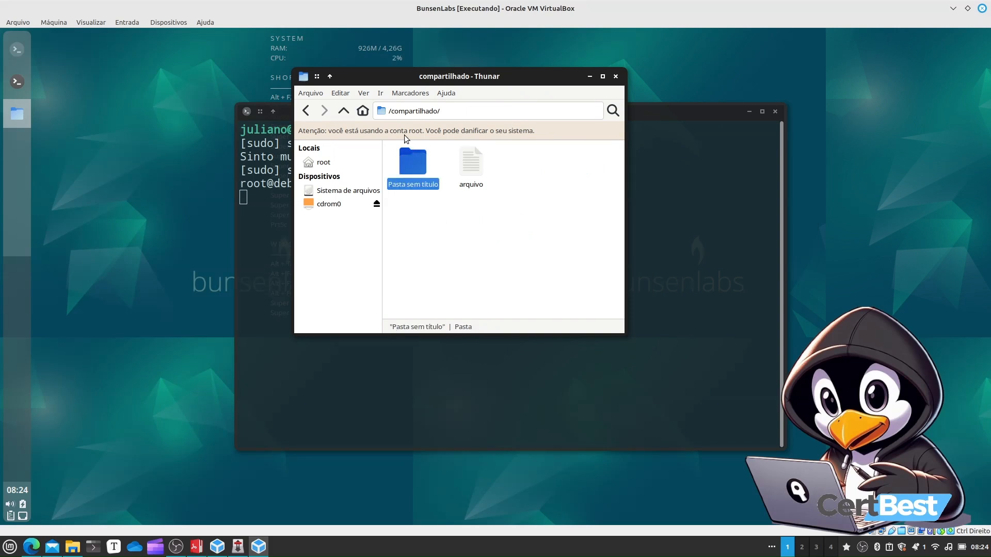
click(615, 77)
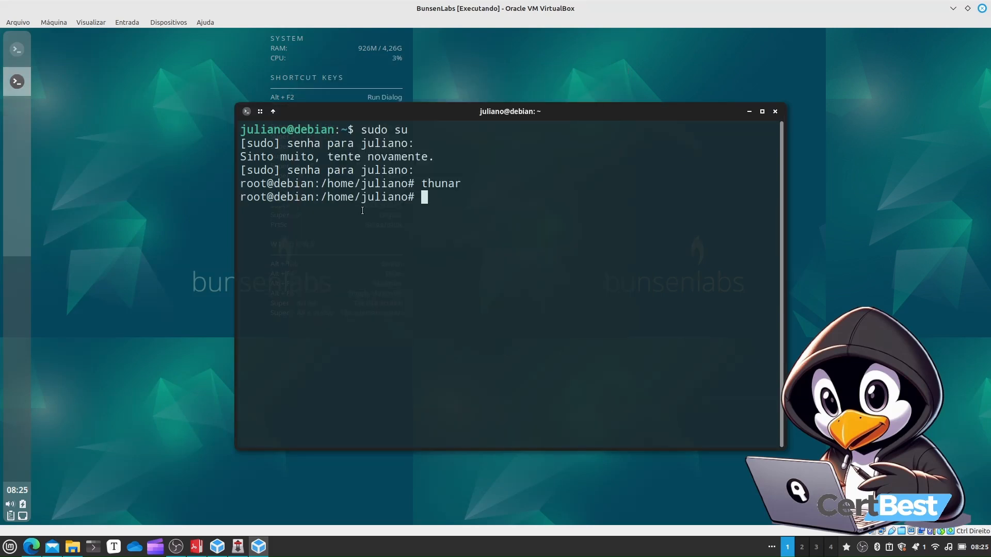
Close the root terminal, then open and close a new terminal window
drag(236, 199, 396, 199)
click(773, 111)
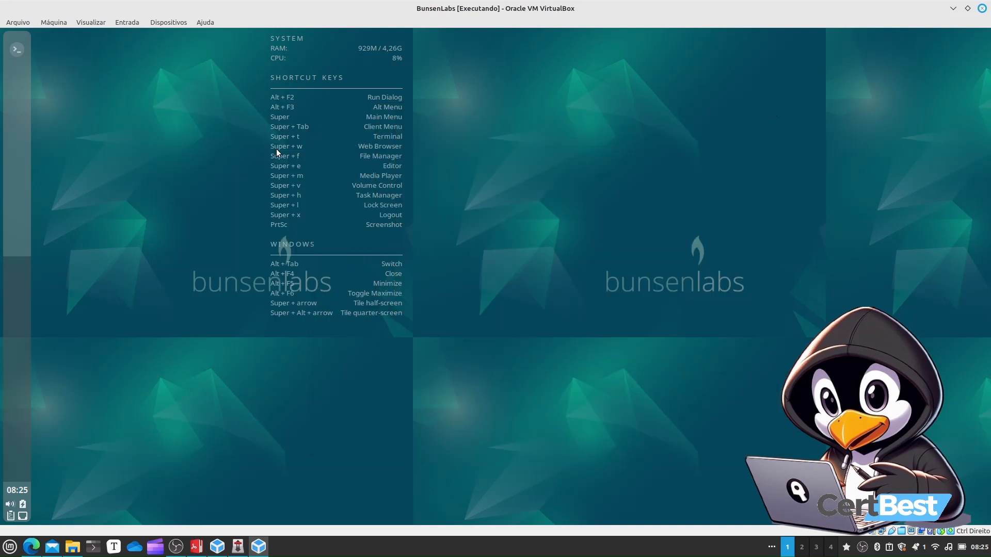
right_click(177, 98)
click(218, 135)
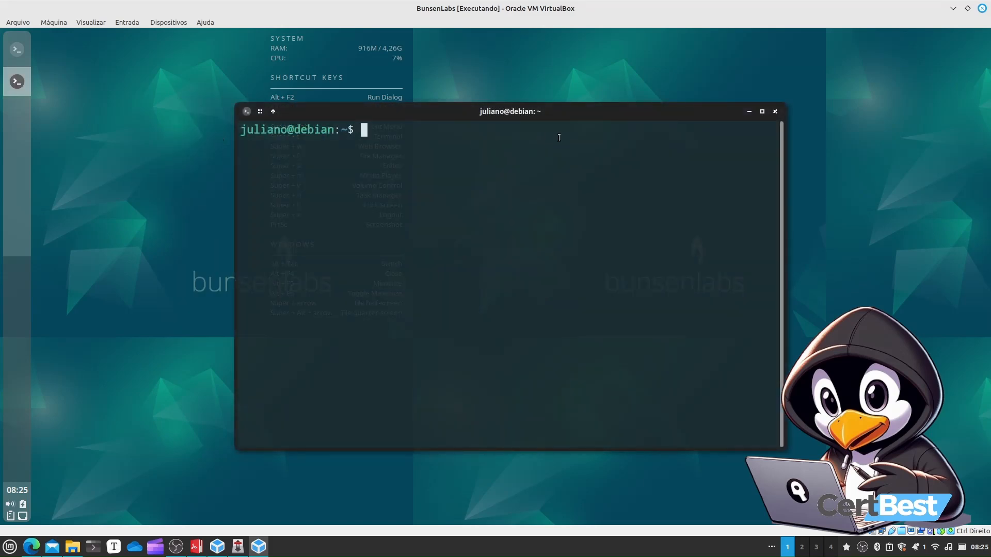
click(776, 111)
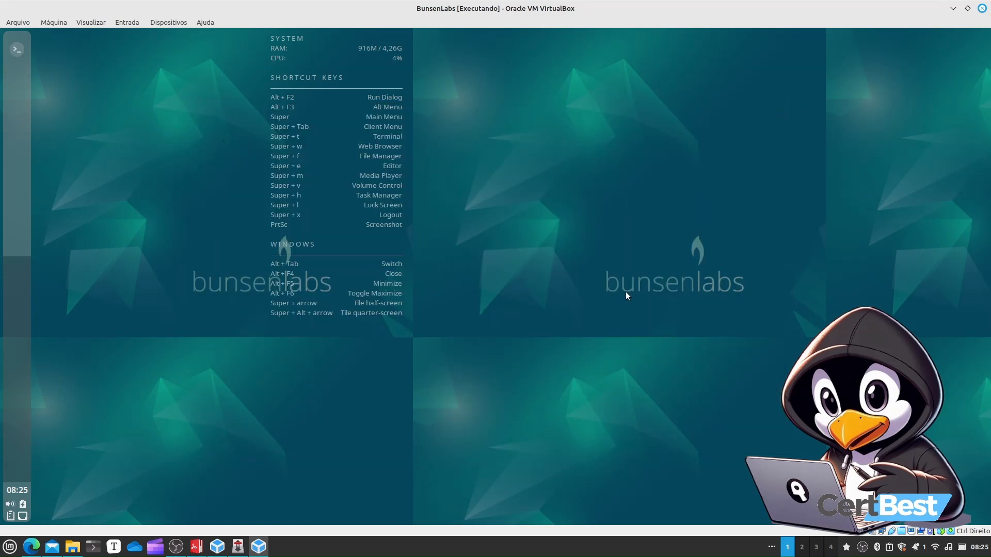
Power off the BunsenLabs virtual machine from the desktop exit menu
click(91, 22)
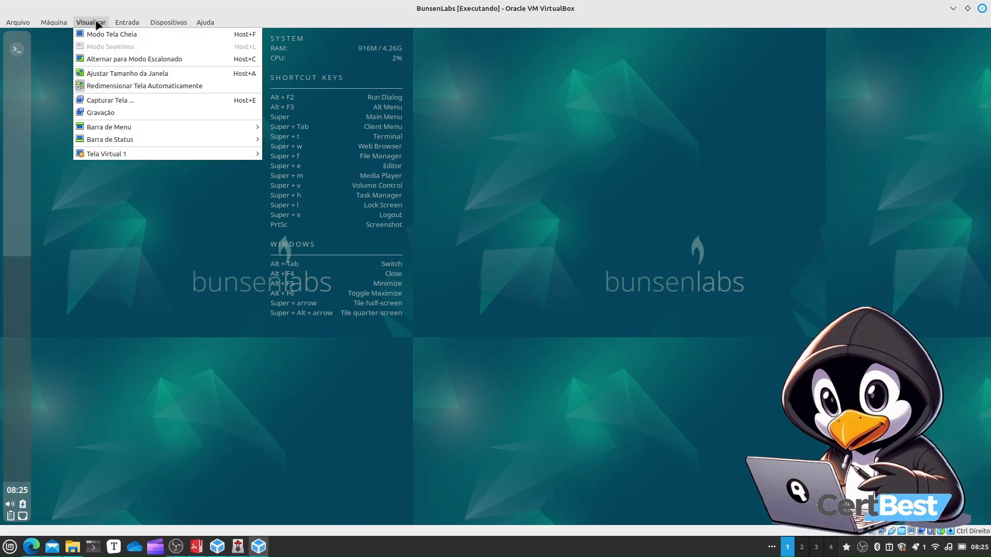
mouse_move(169, 22)
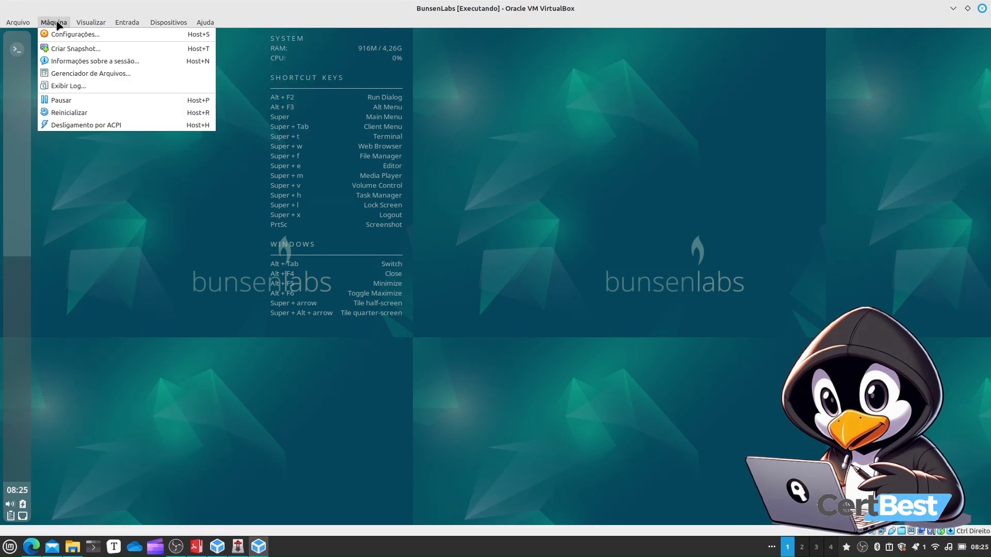
right_click(197, 209)
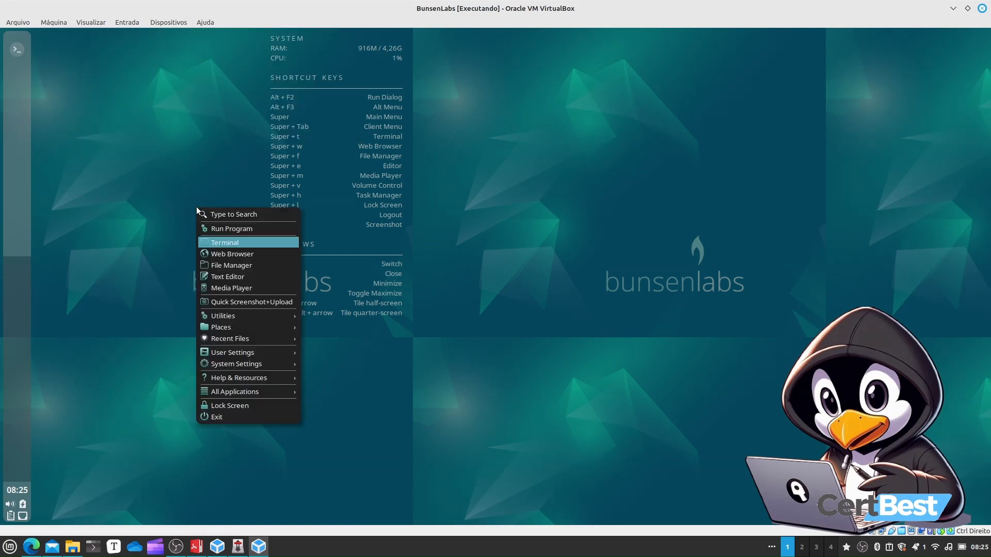
click(231, 416)
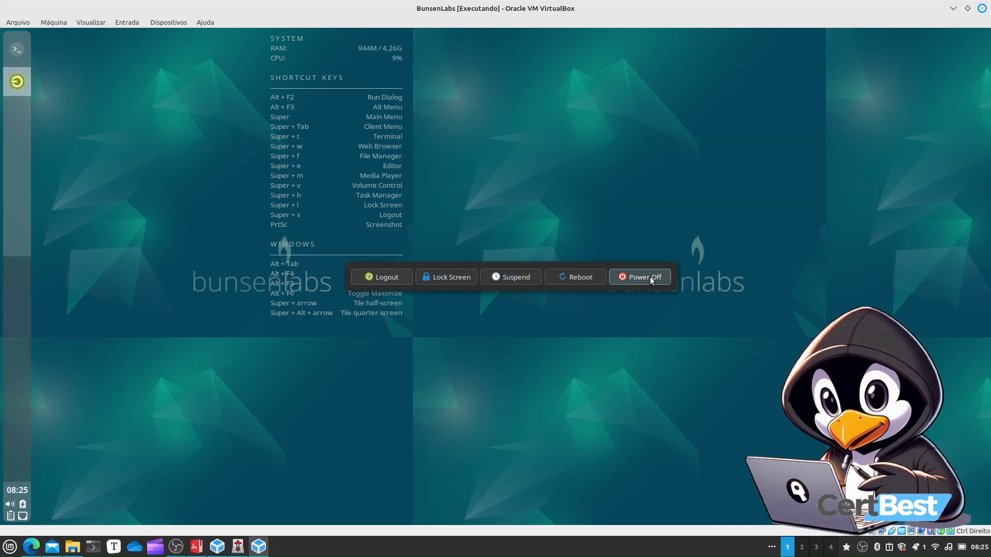
click(645, 277)
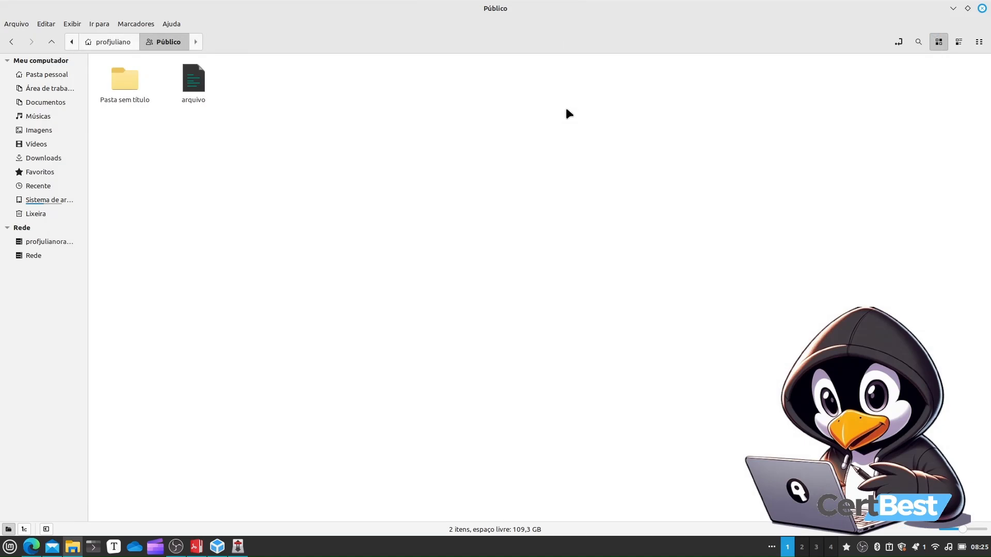
Create a linked clone of the BunsenLabs virtual machine named Clone de BunsenLabs
click(217, 547)
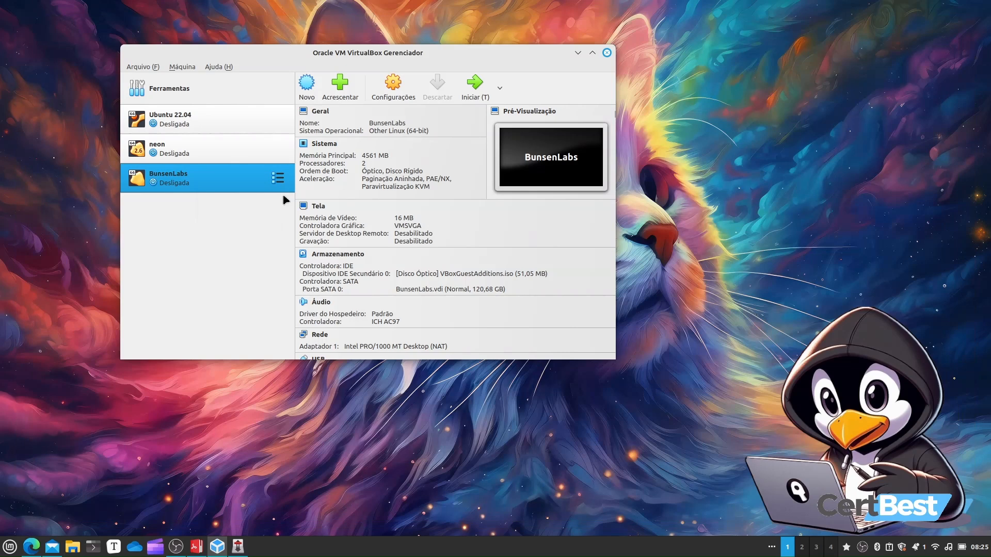
right_click(215, 177)
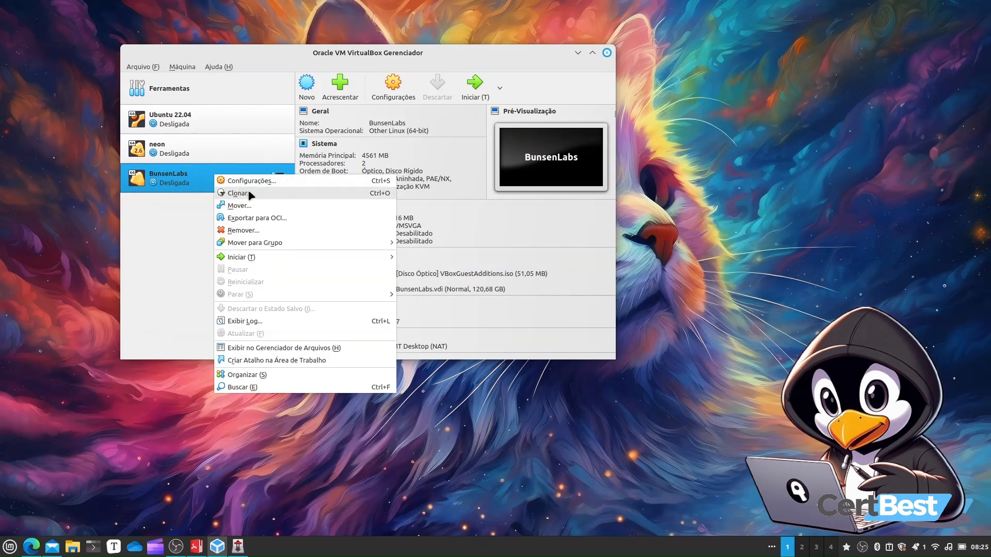
click(243, 195)
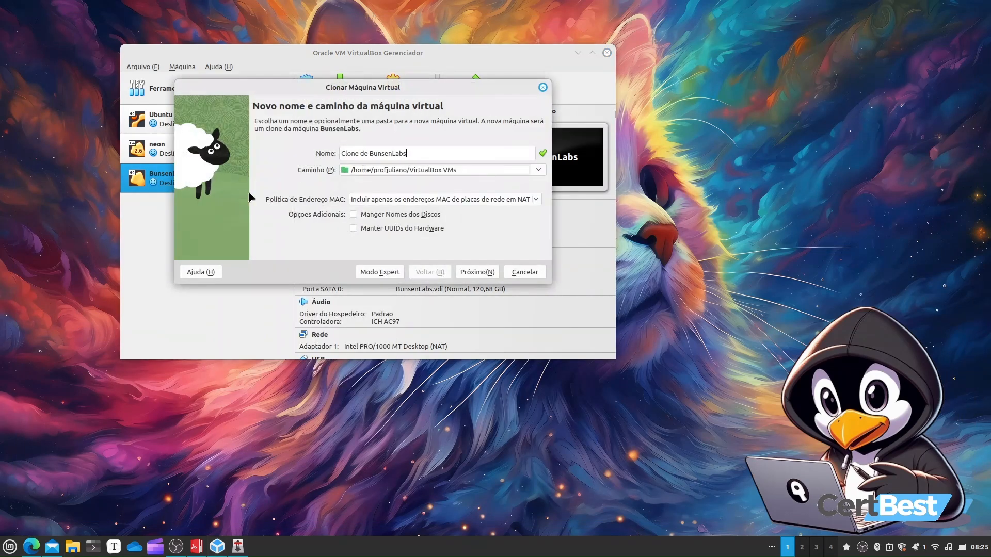
click(467, 278)
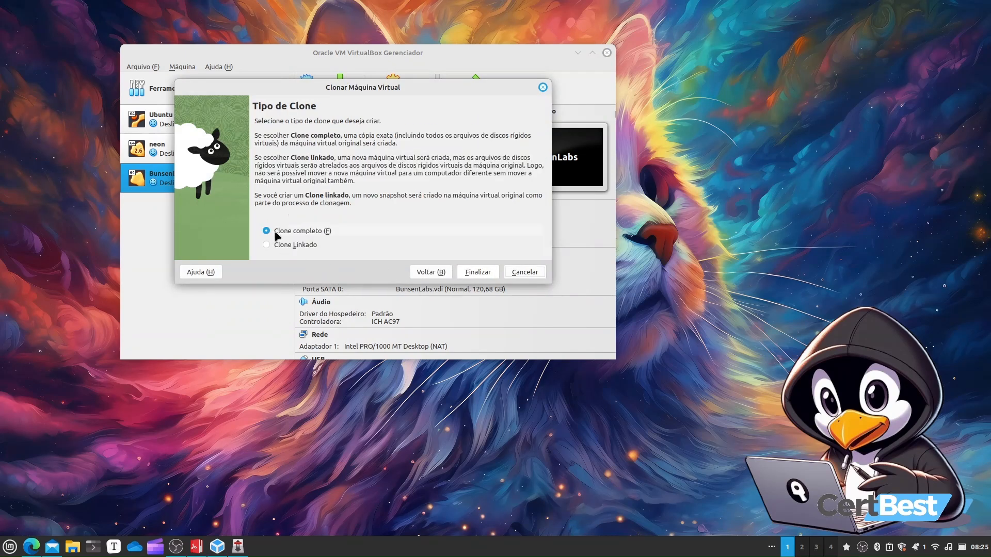
click(448, 271)
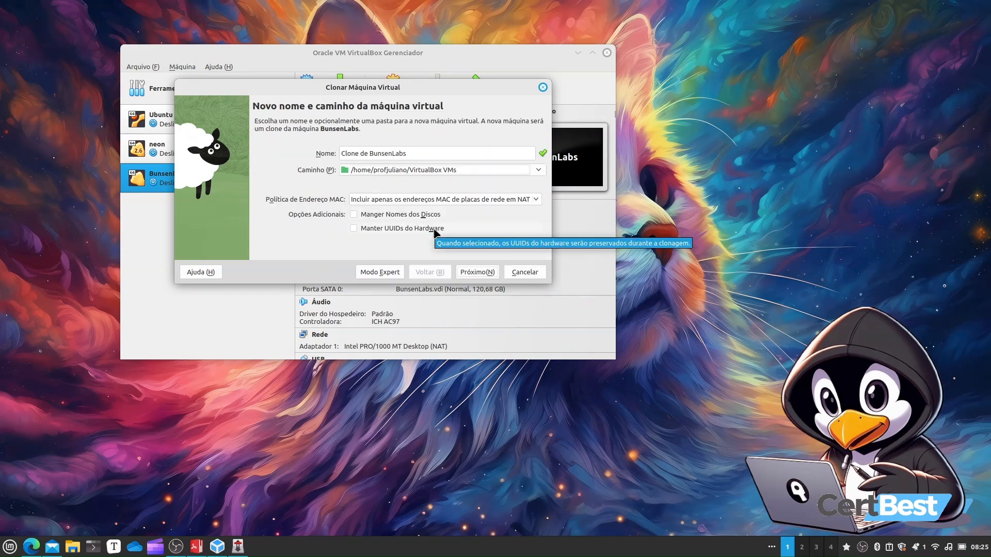
drag(279, 88, 363, 171)
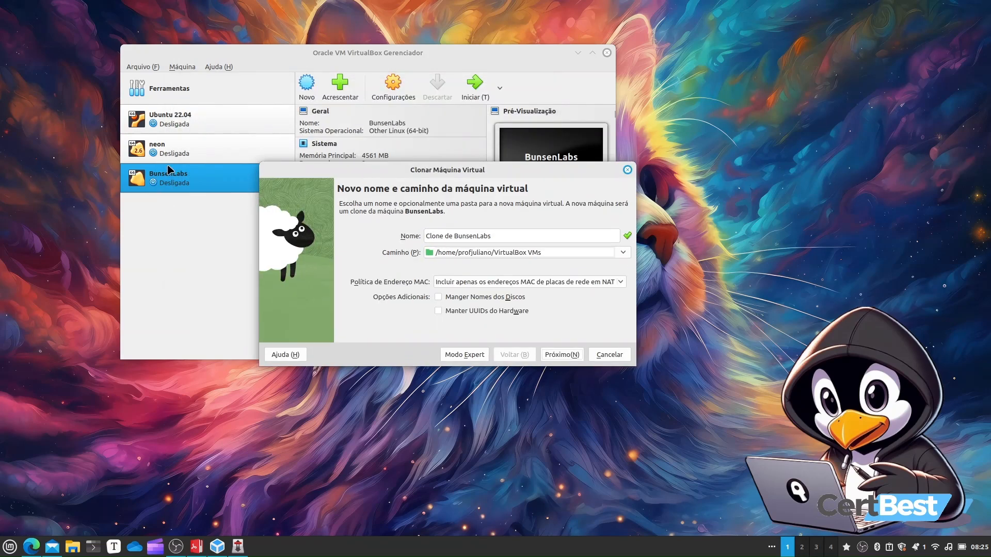
drag(423, 170, 290, 103)
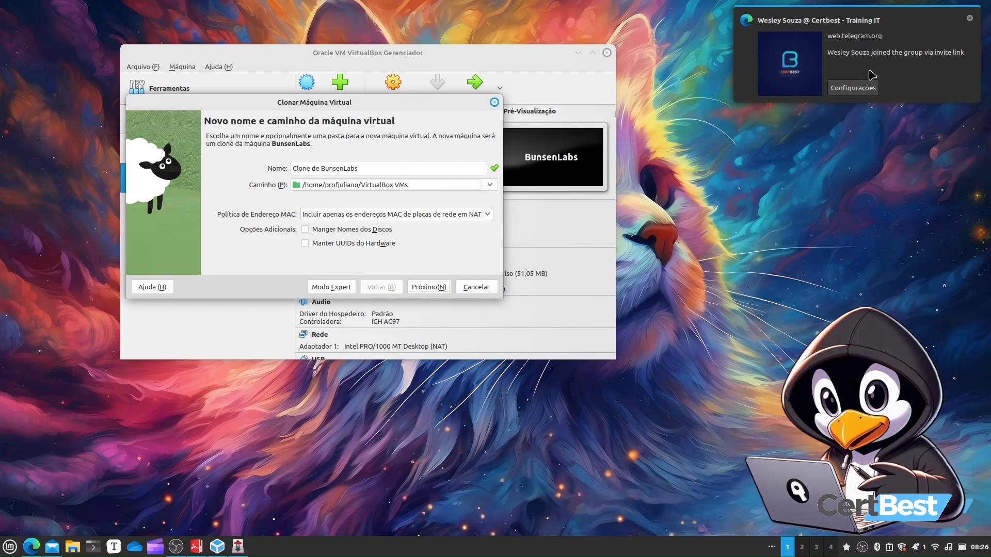
click(436, 287)
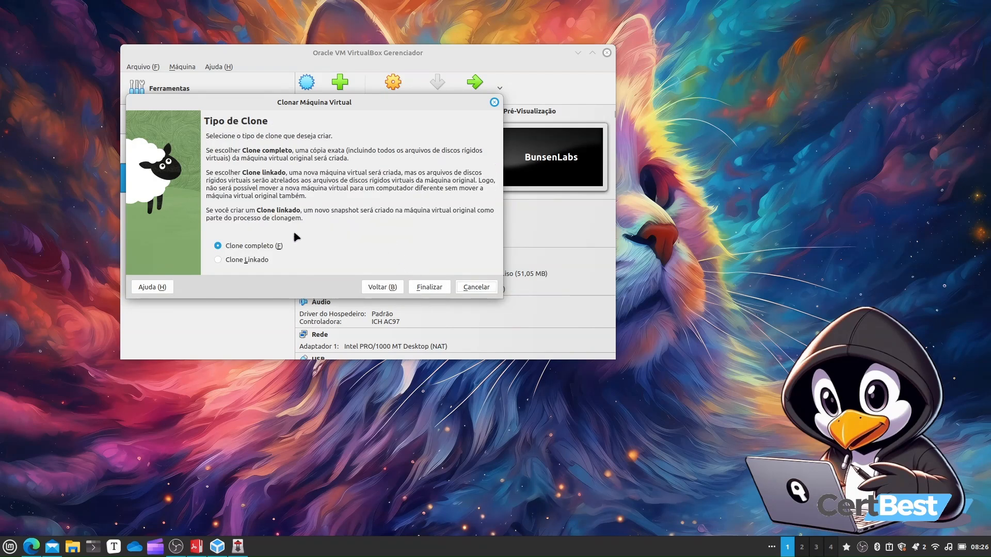
click(238, 261)
click(428, 288)
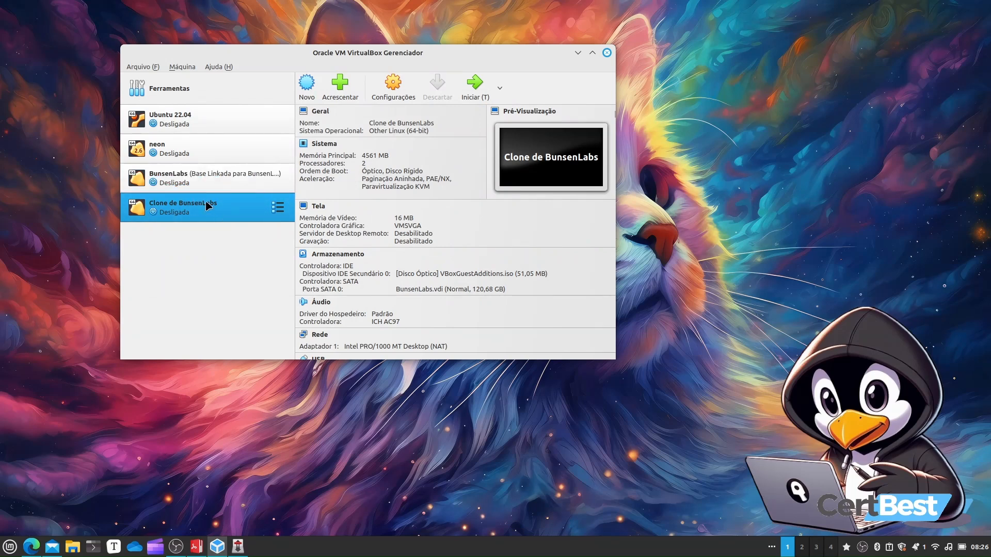
Start the cloned virtual machine and log in to its desktop with the account password
click(483, 86)
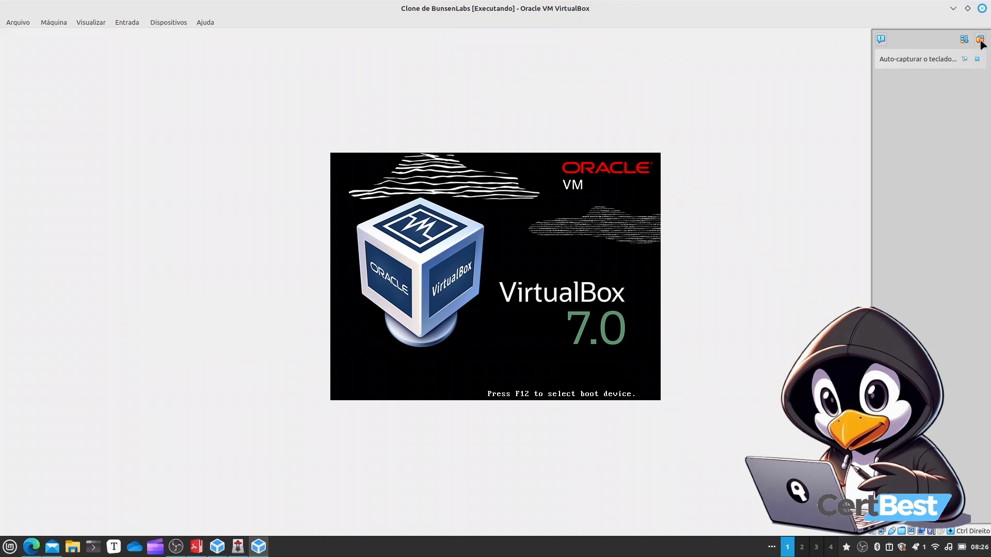
key(Return)
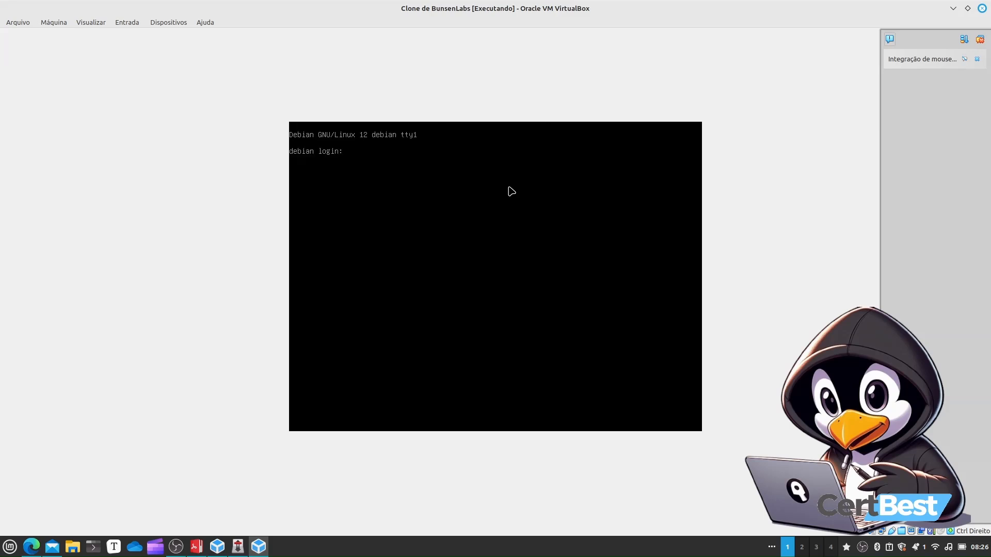
click(980, 40)
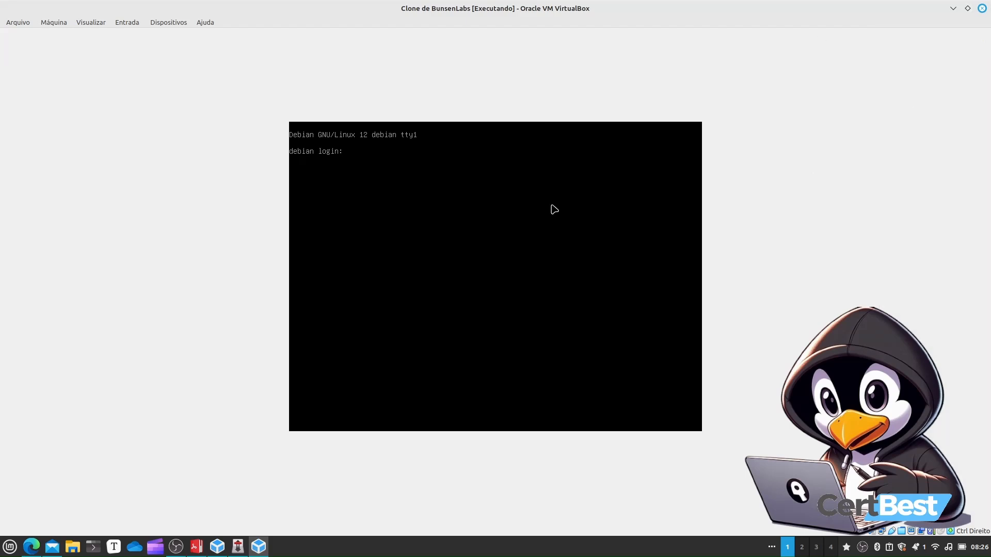
click(316, 228)
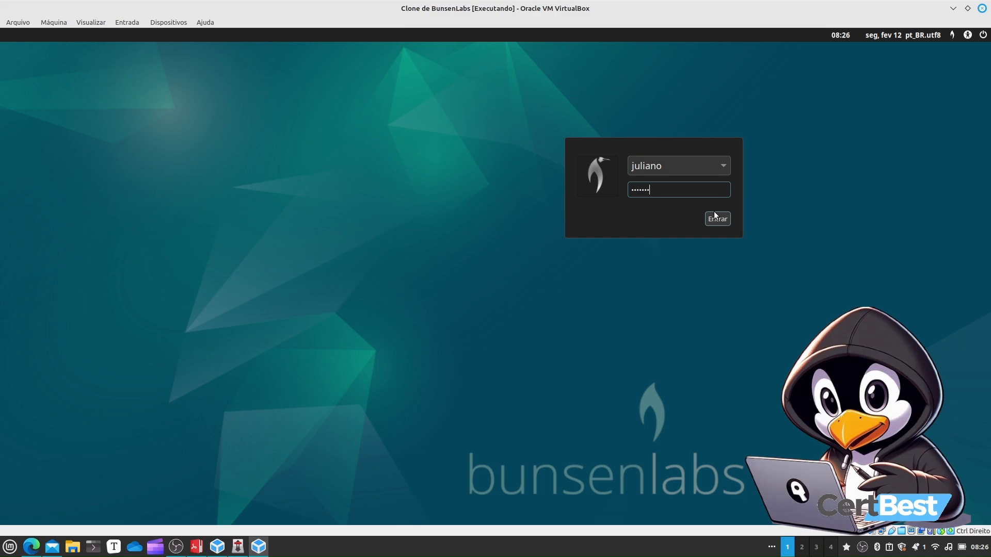
click(715, 217)
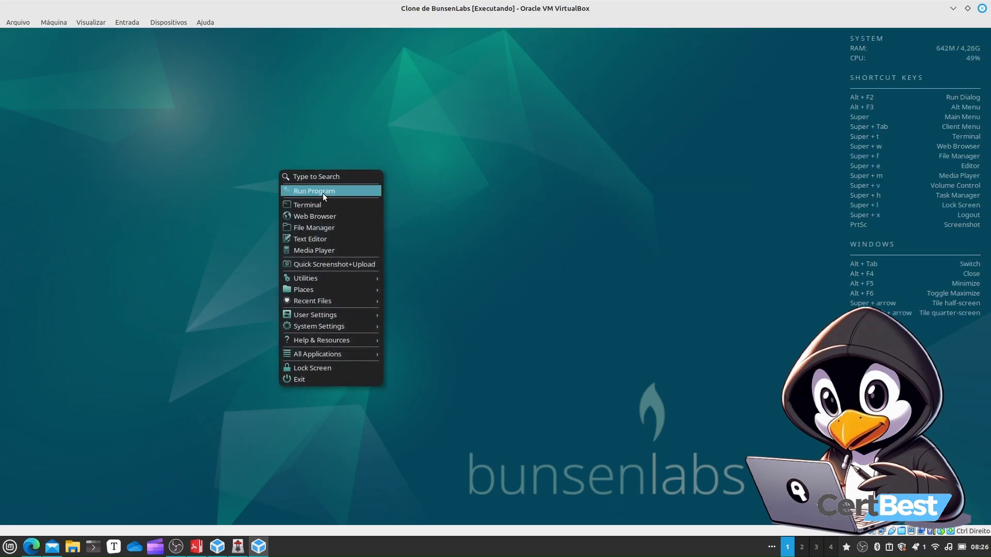
Open a terminal in the clone and run sudo su to switch to root
click(318, 206)
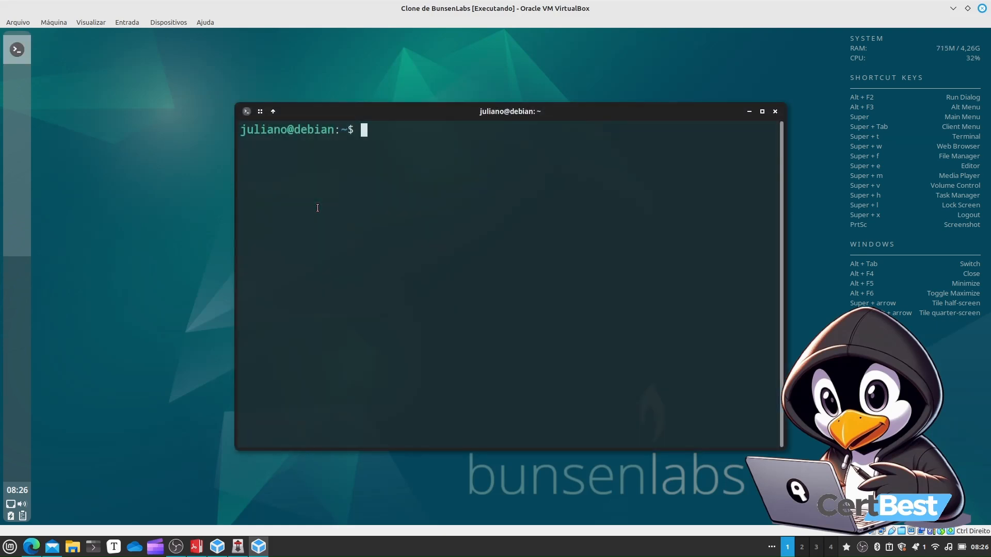
text(sudo su)
key(Return)
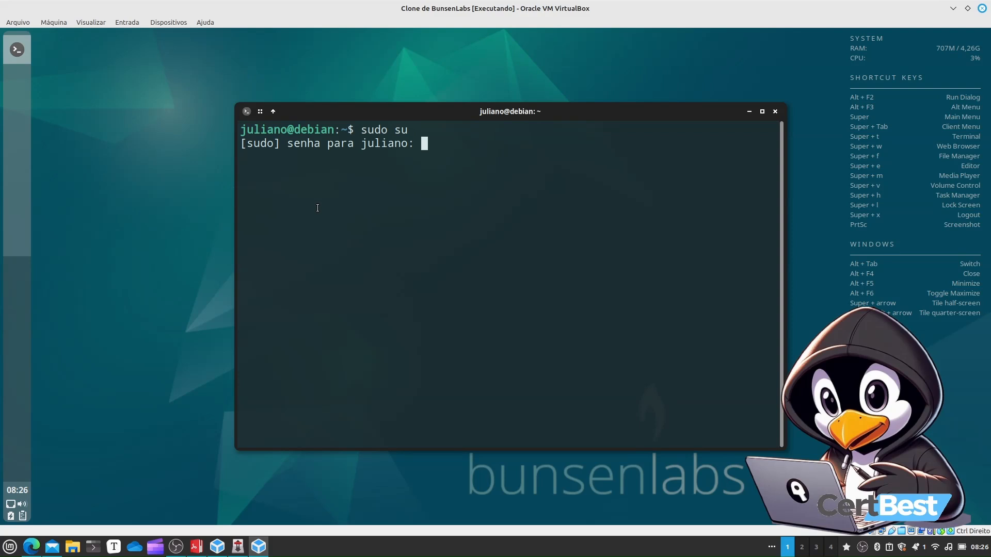
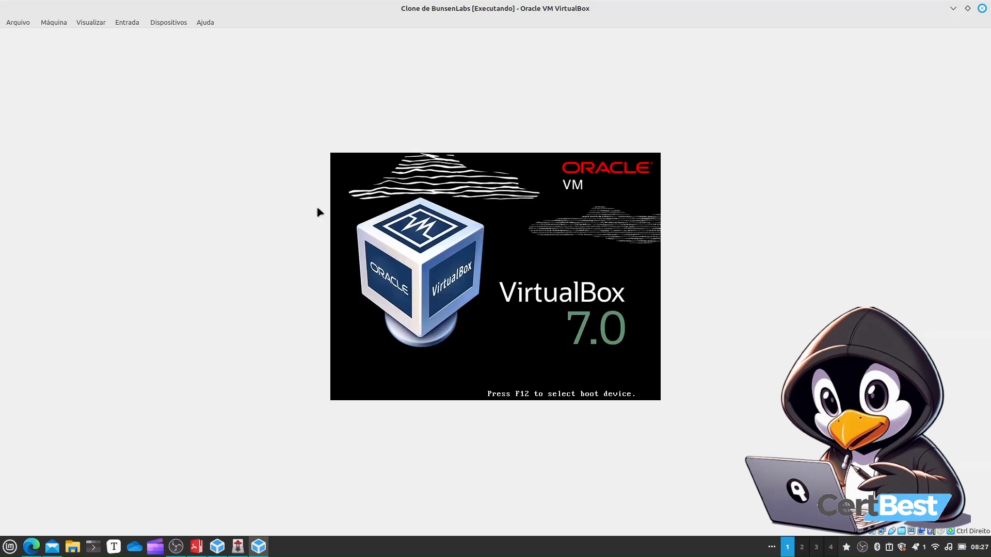
Close the running clone's window and choose to power off the machine
key(Return)
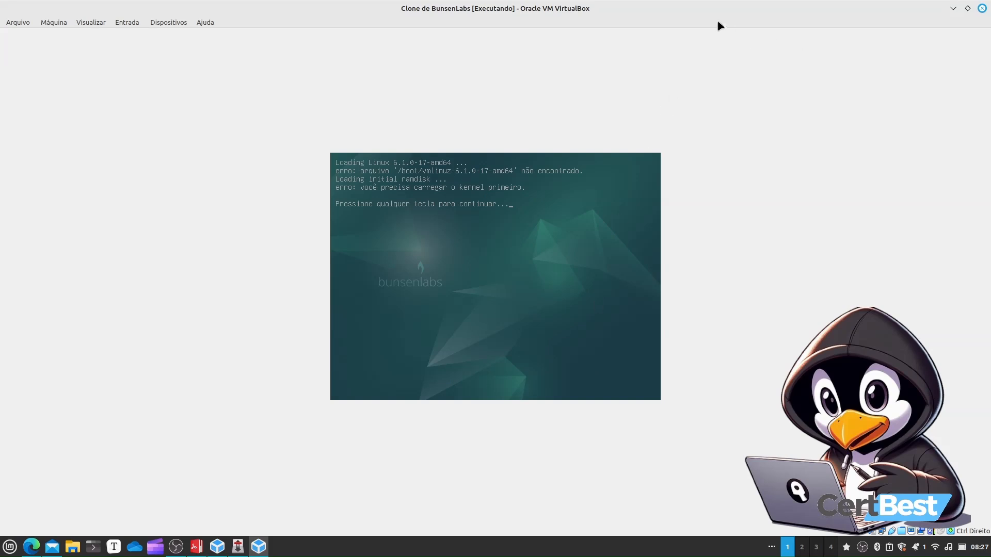
click(982, 12)
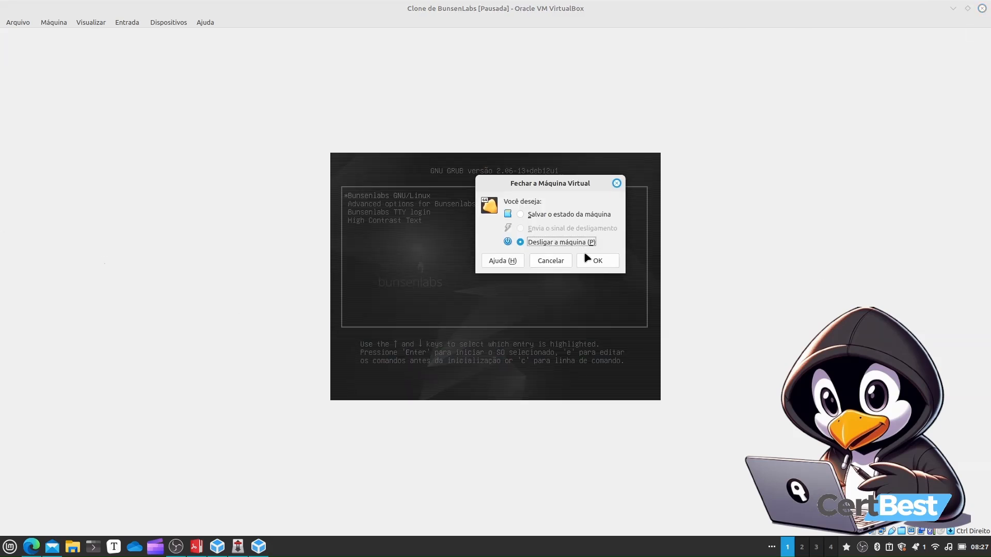
click(588, 261)
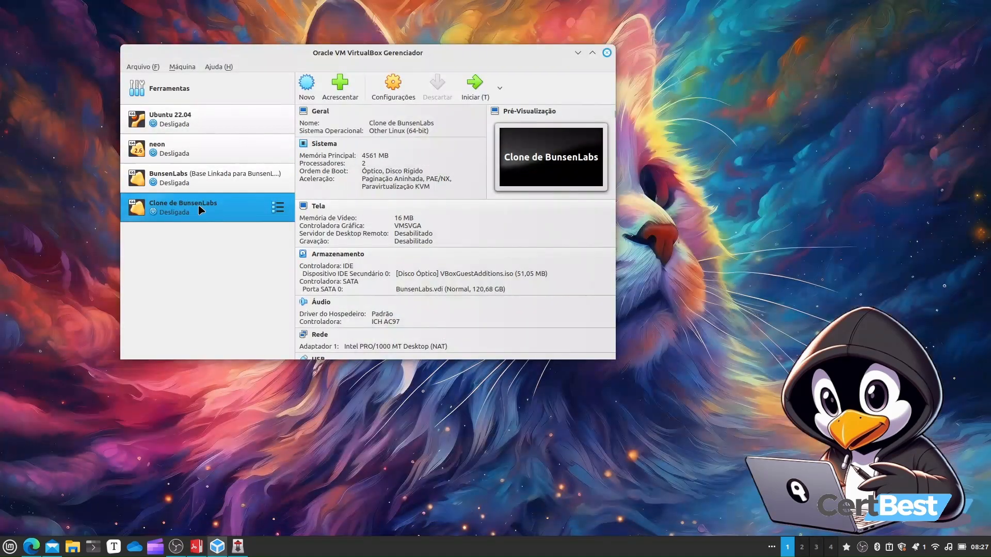
right_click(219, 216)
click(243, 259)
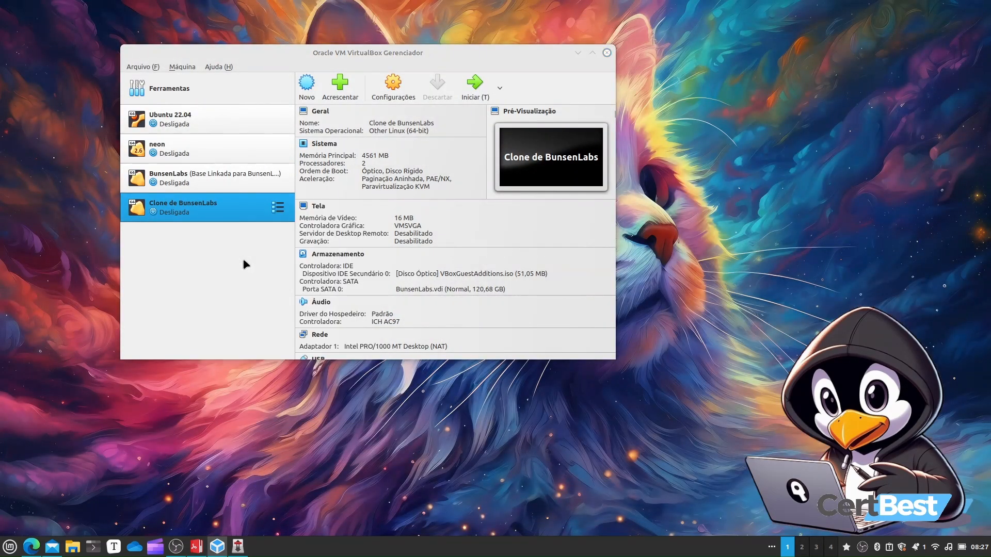
click(436, 250)
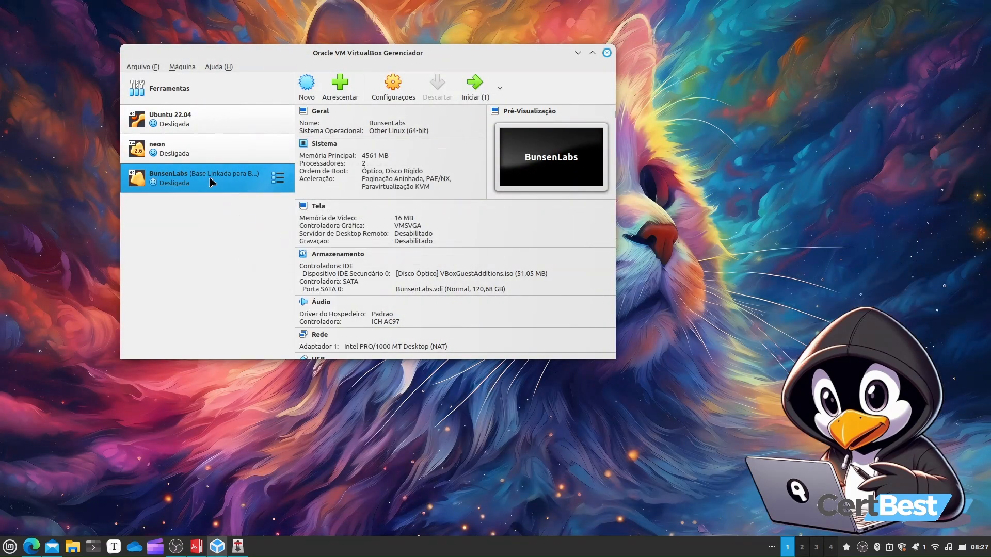
right_click(172, 181)
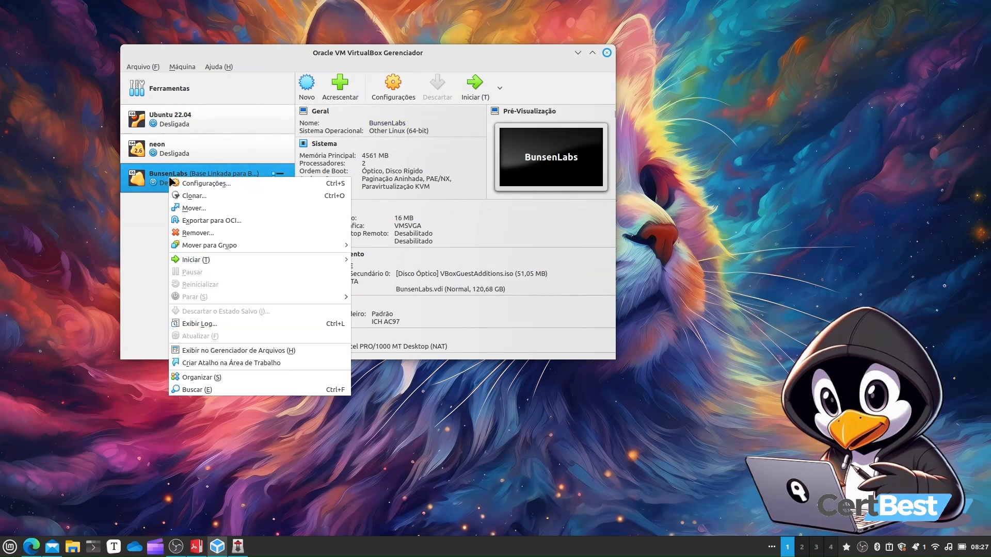
click(201, 195)
click(477, 272)
click(289, 244)
click(494, 270)
Start the Clone de BunsenLabs machine and shut it down from the login screen's power menu
click(462, 84)
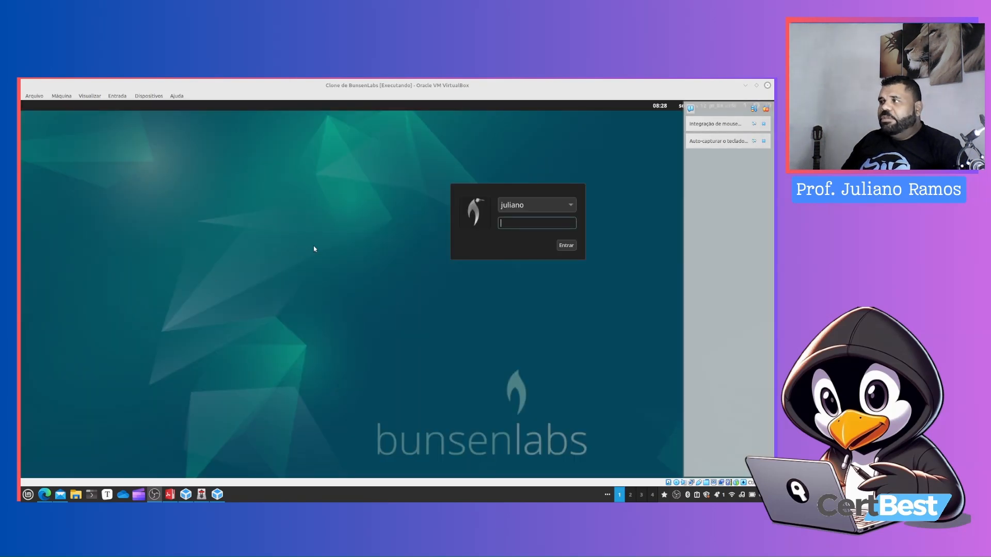
click(766, 108)
click(768, 106)
click(746, 147)
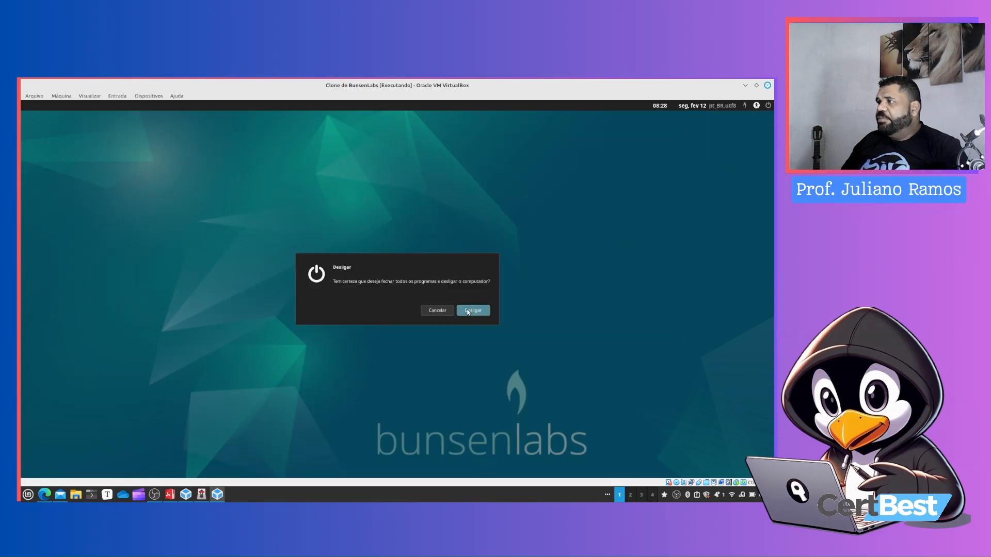
click(473, 311)
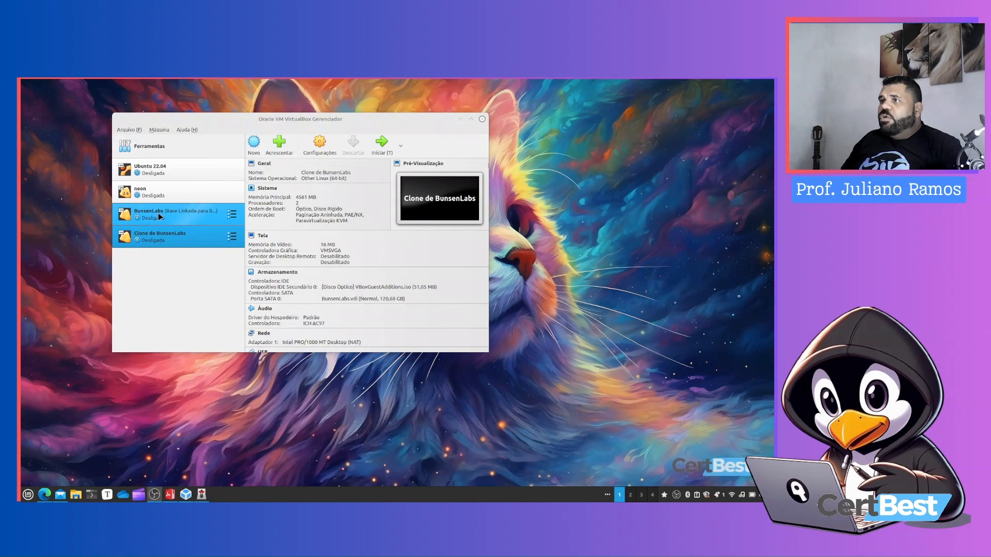
Open the BunsenLabs machine's settings, view its System page, and close the dialog
click(160, 219)
right_click(176, 213)
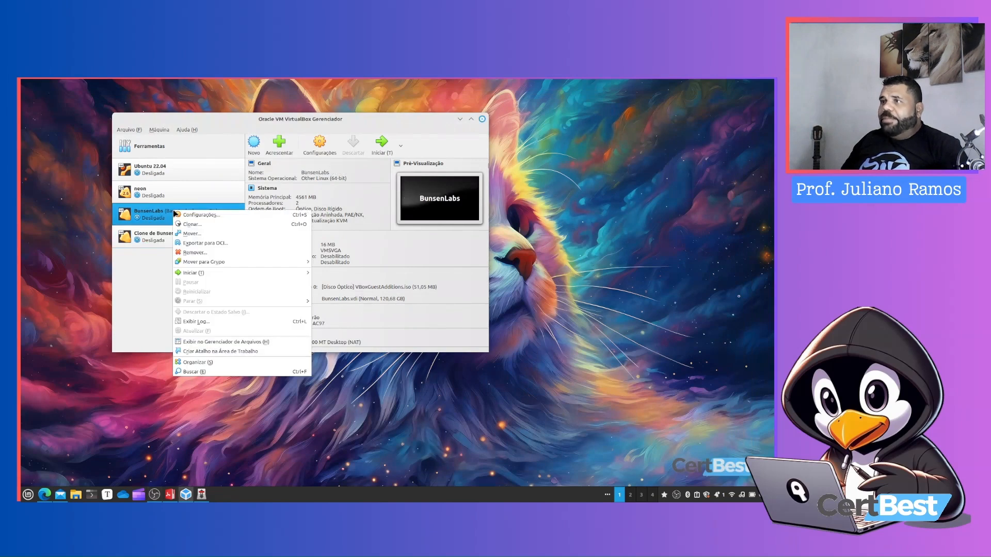
click(210, 215)
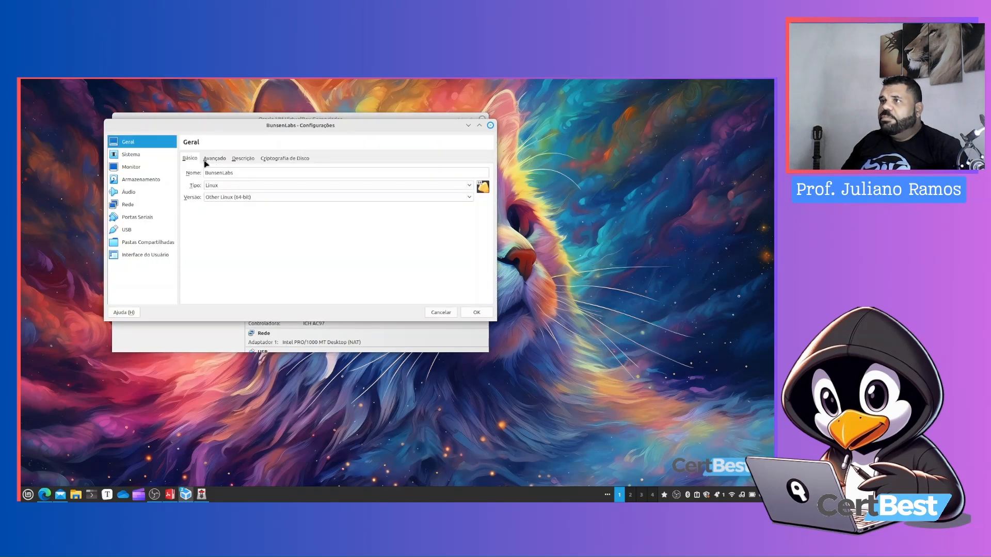
click(132, 154)
click(491, 126)
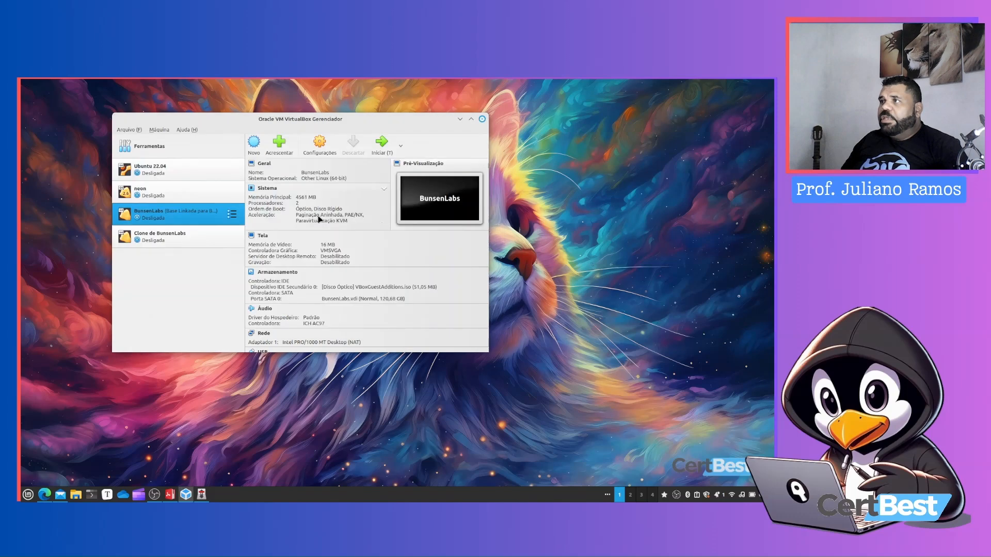
Export the BunsenLabs machine as an appliance in Open Virtualization Format 0.9 to BunsenLabs.ova in Documentos
right_click(181, 219)
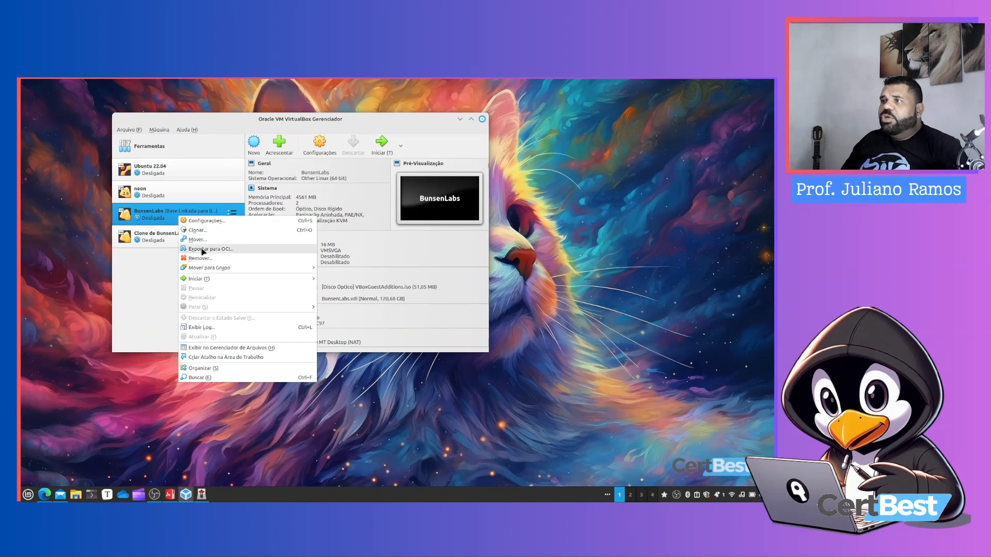
click(222, 251)
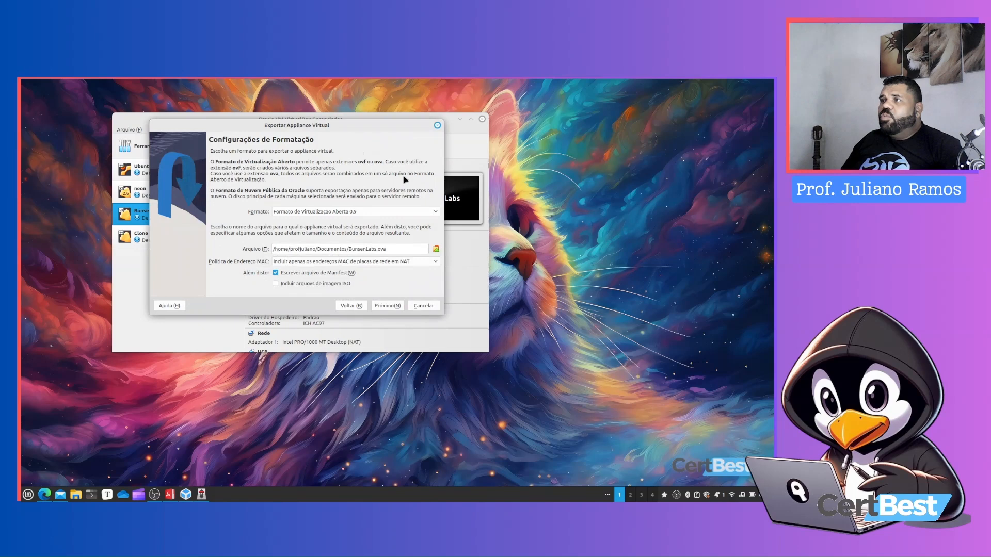
click(437, 212)
click(401, 208)
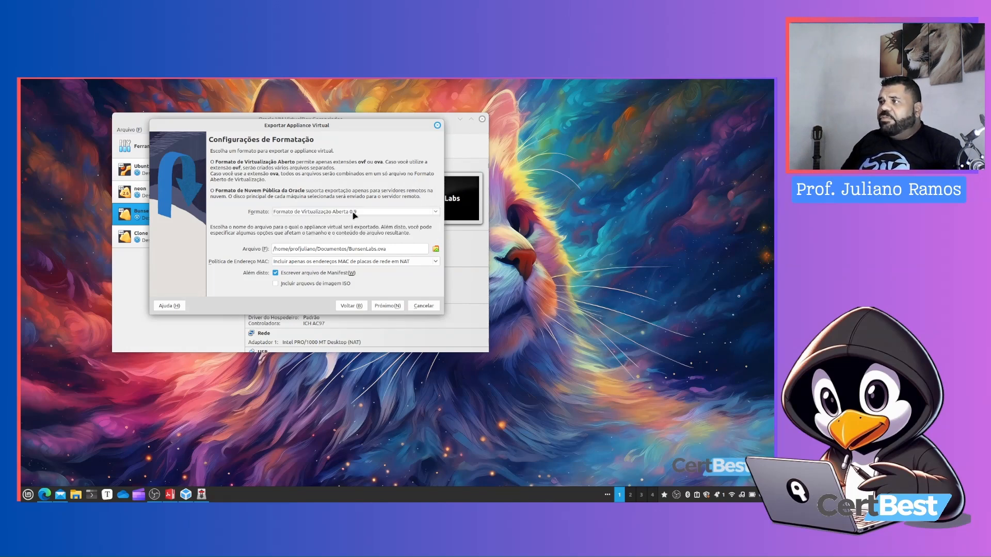
click(358, 213)
click(360, 216)
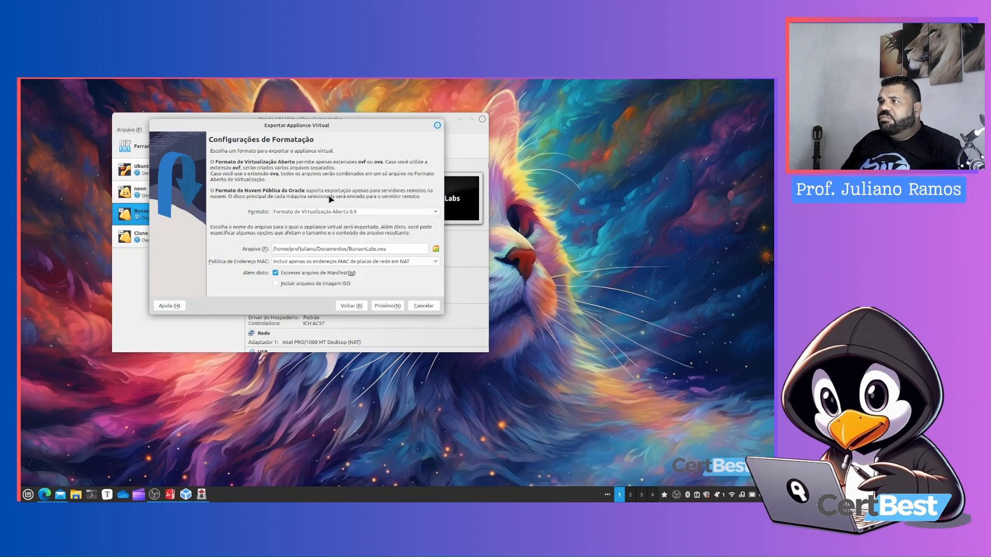
click(351, 214)
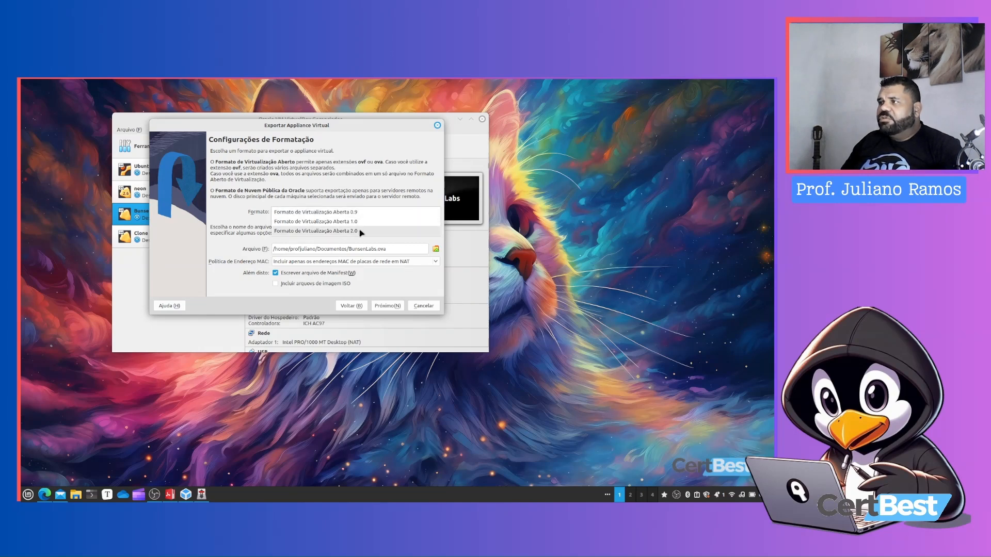
click(361, 232)
click(355, 214)
click(354, 194)
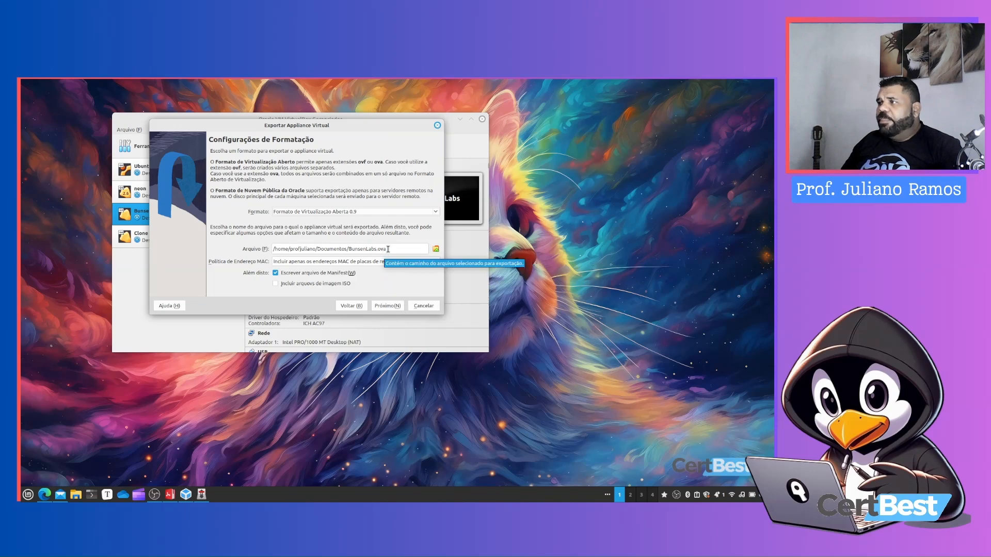
click(398, 306)
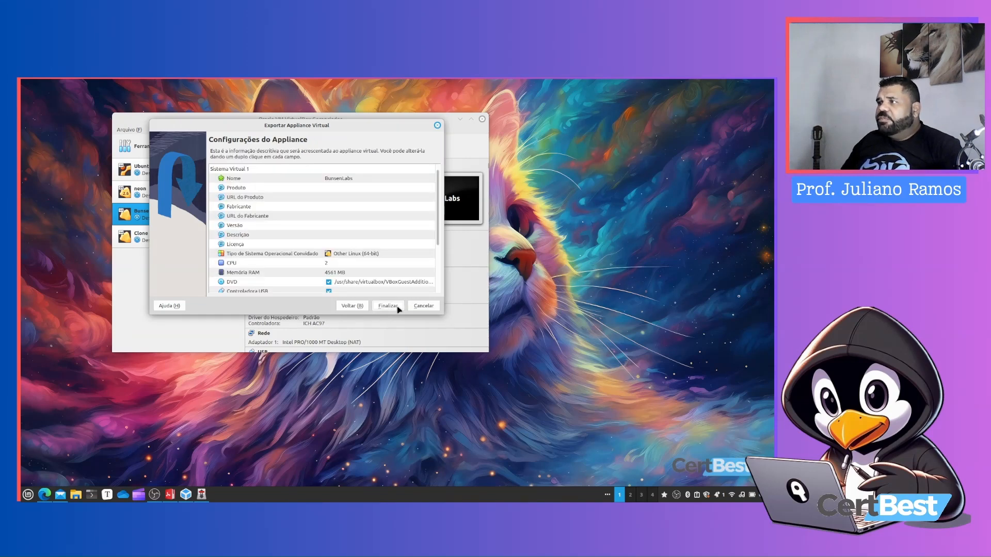
click(398, 307)
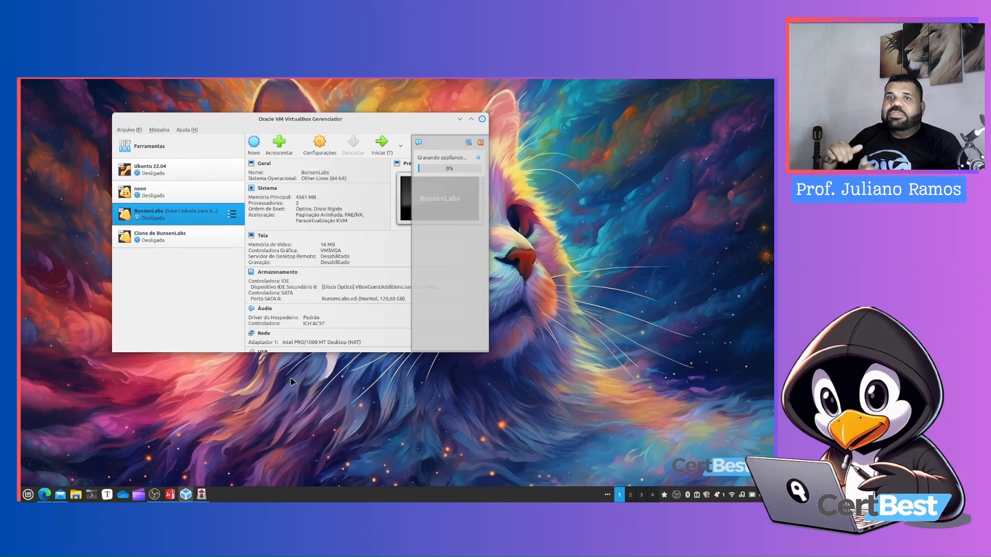
Open the file manager and inspect the exported BunsenLabs.ova file in Documentos
click(75, 496)
double_click(230, 150)
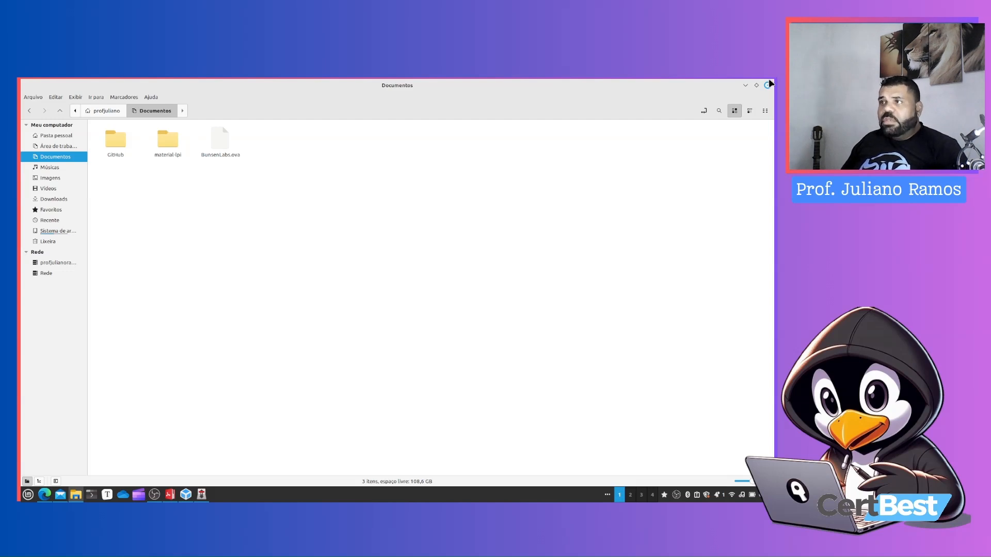
right_click(222, 138)
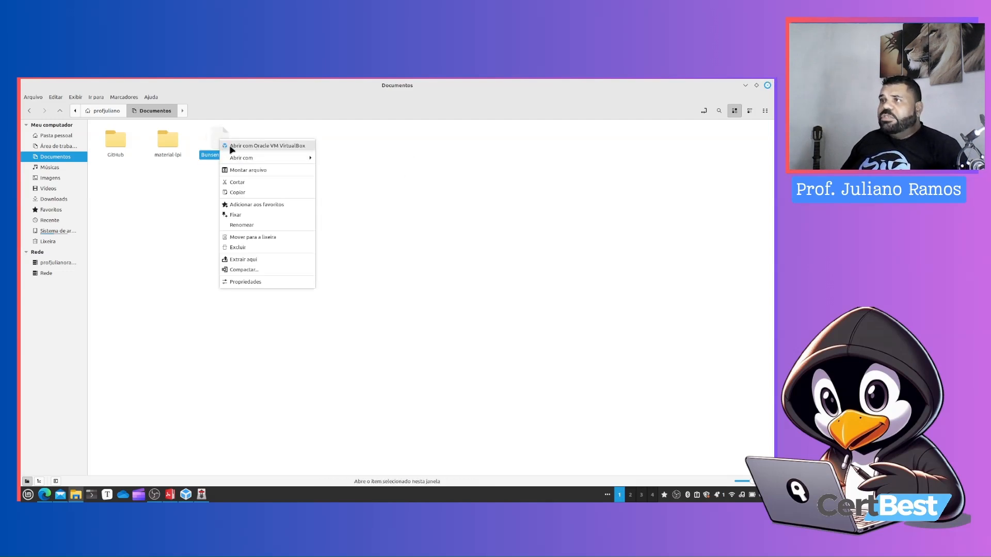
click(473, 216)
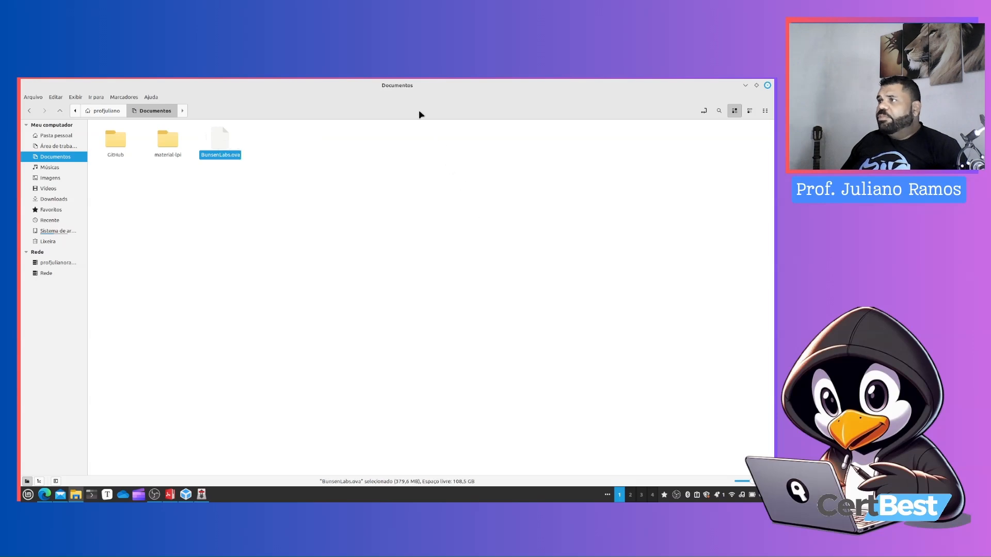
click(768, 84)
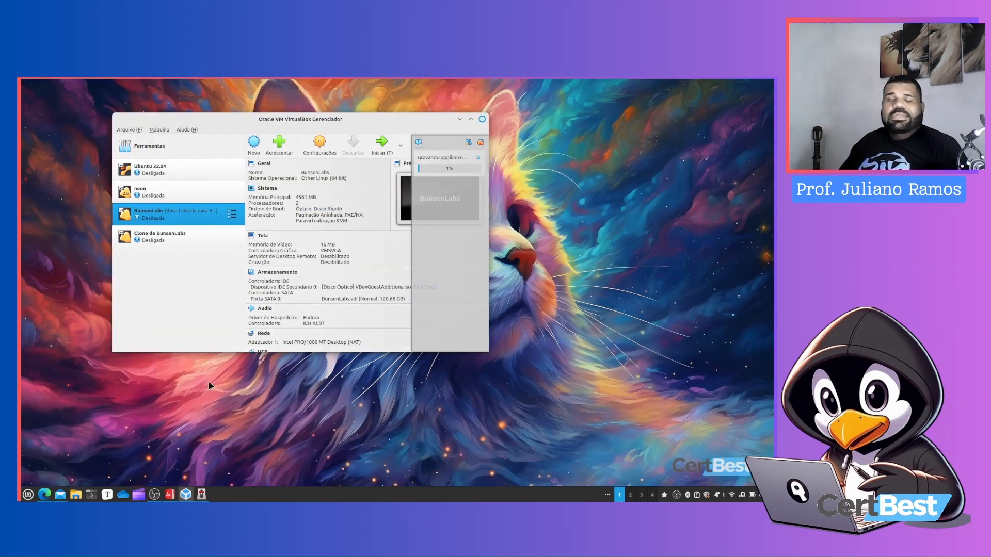